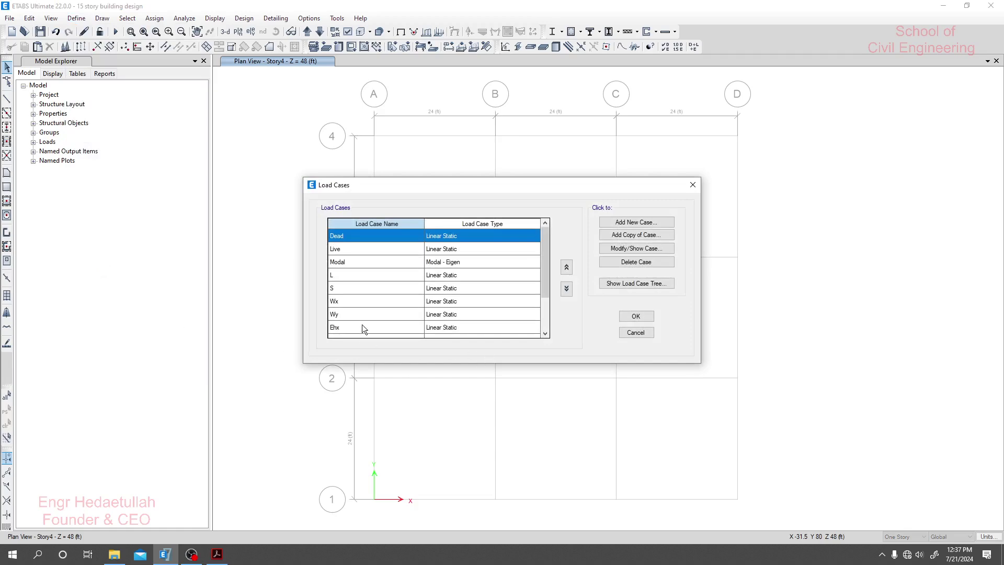
Inspect the Modal, Wy and Ehx load cases in the Load Cases list and cancel unchanged
scroll(363, 325, down, 2)
scroll(362, 312, up, 2)
click(432, 263)
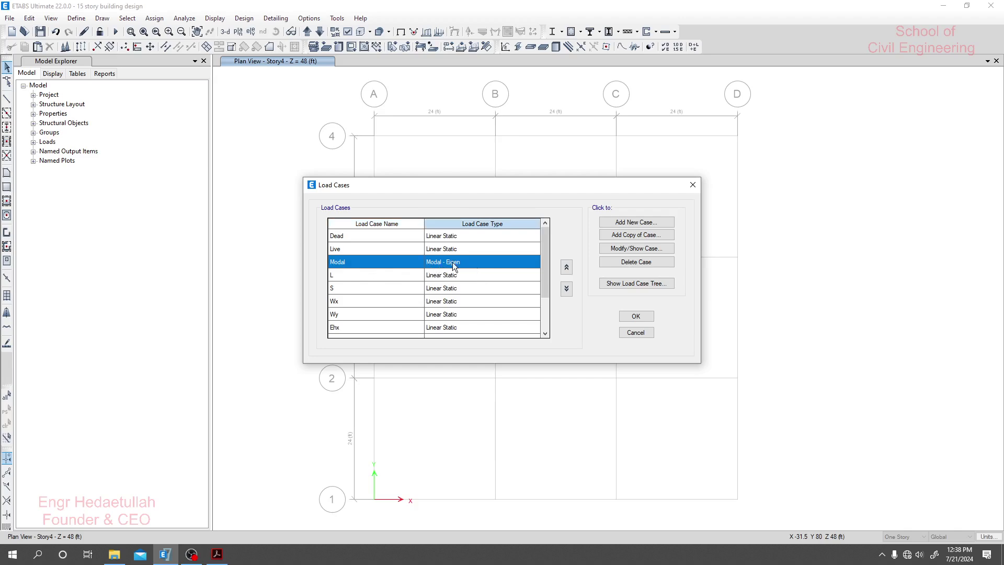
scroll(357, 318, down, 2)
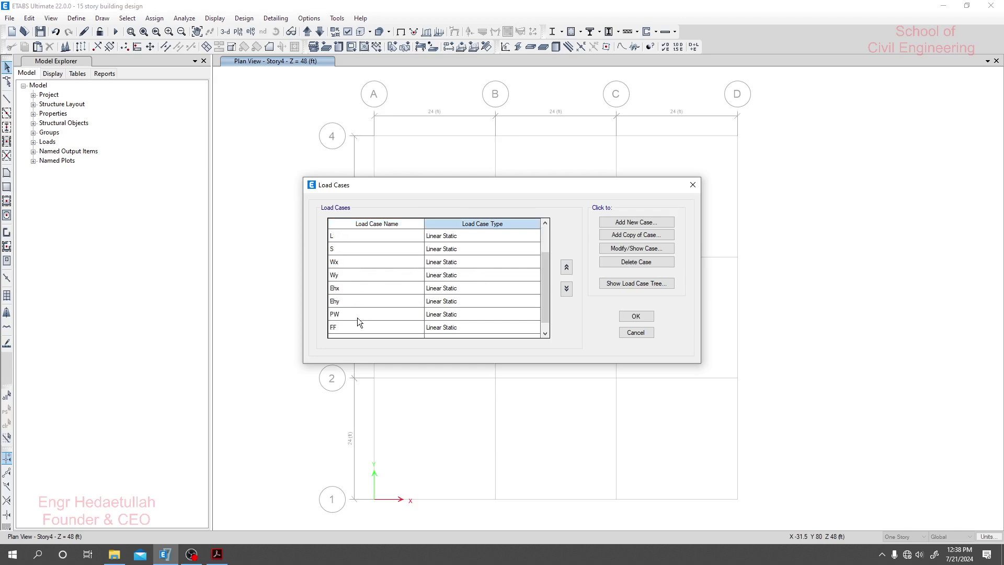
scroll(356, 322, up, 2)
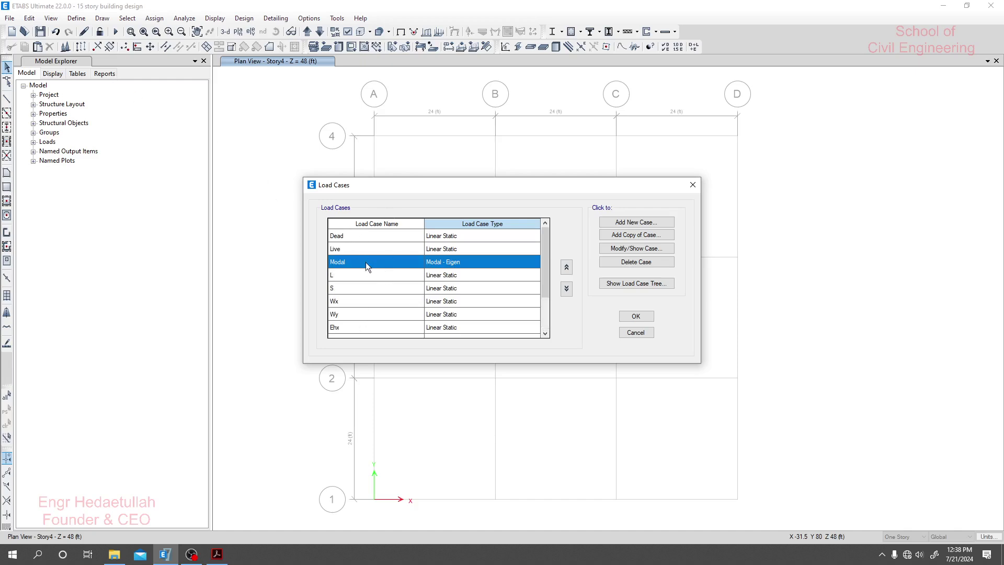
scroll(357, 313, down, 2)
scroll(384, 318, up, 2)
scroll(388, 319, down, 2)
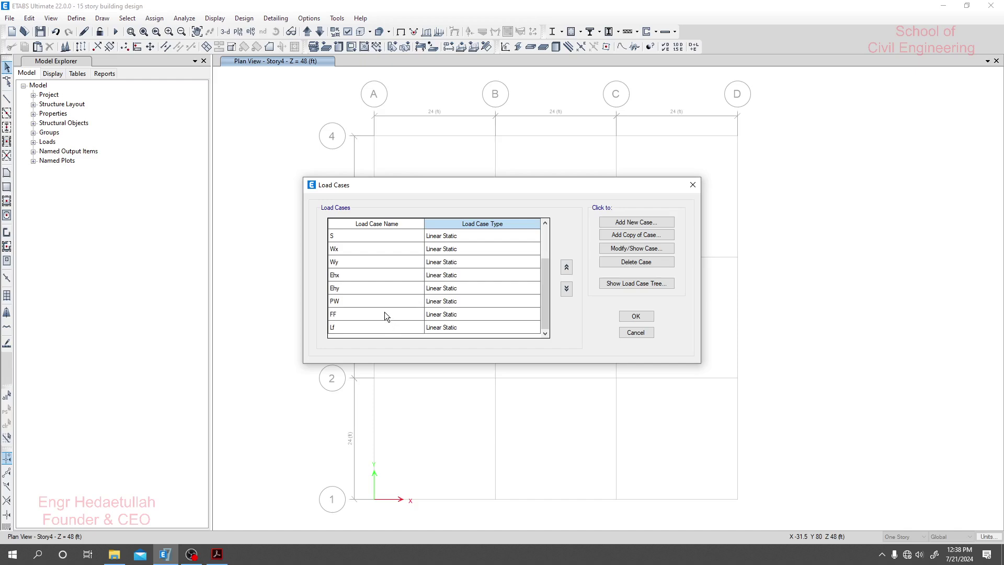
scroll(385, 312, up, 2)
click(381, 313)
click(380, 326)
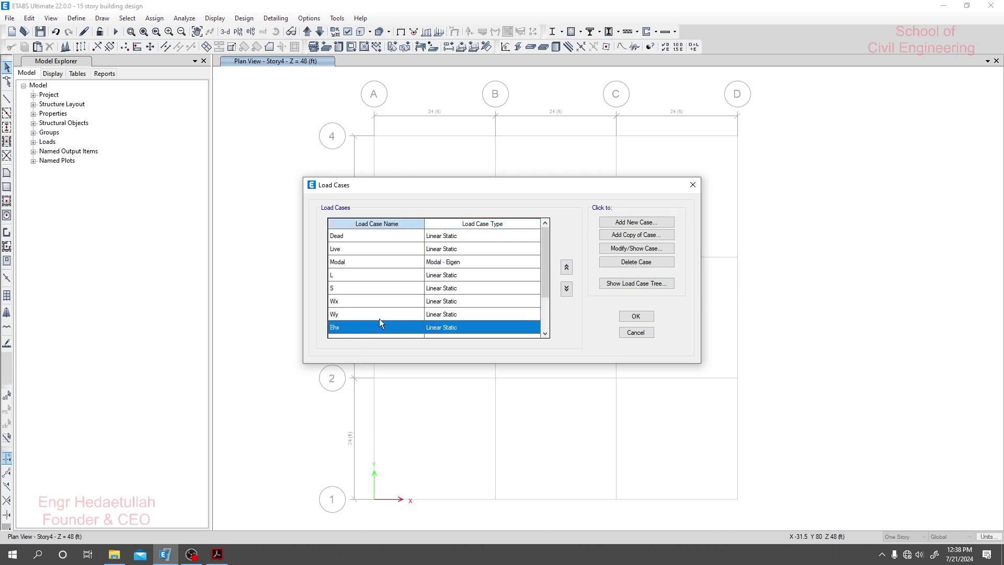
scroll(381, 325, down, 2)
click(636, 333)
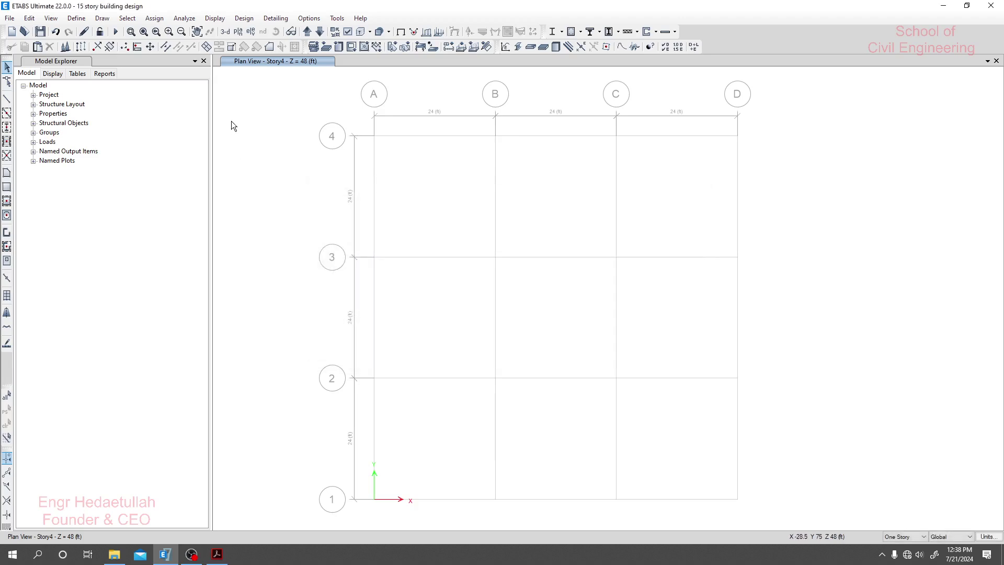
Open Define > Load Combinations and start a new combination
click(76, 18)
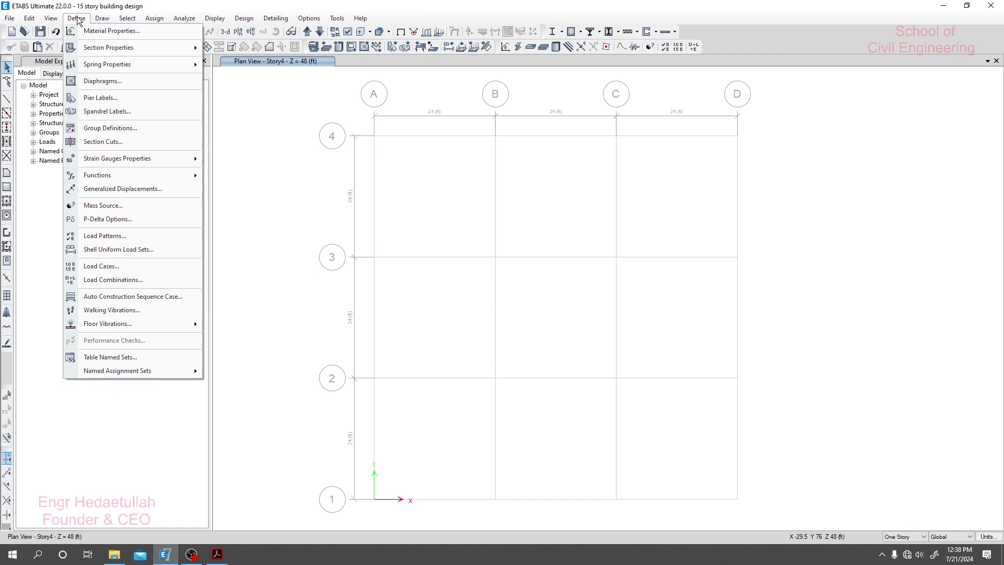
click(114, 283)
drag(506, 190, 520, 140)
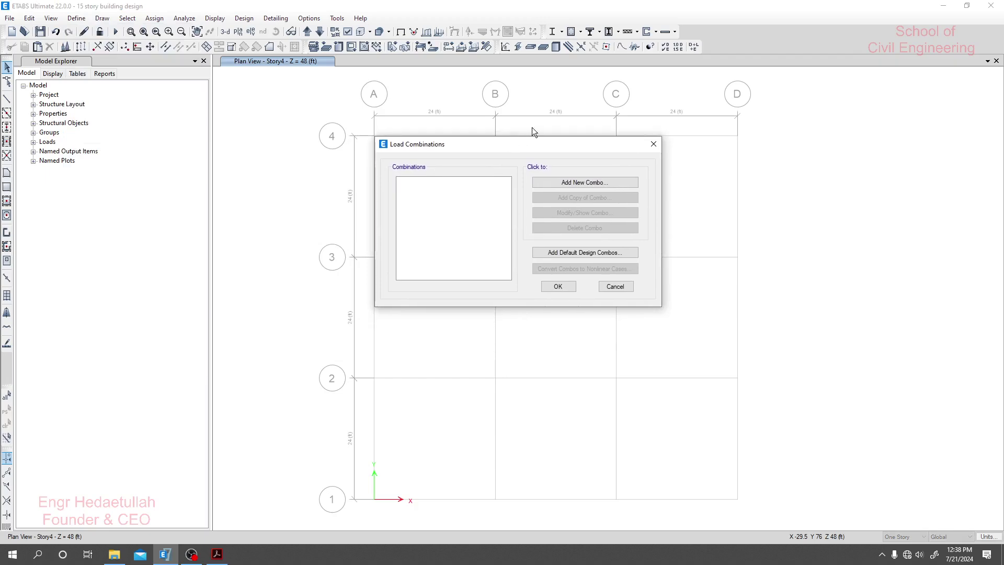
click(576, 186)
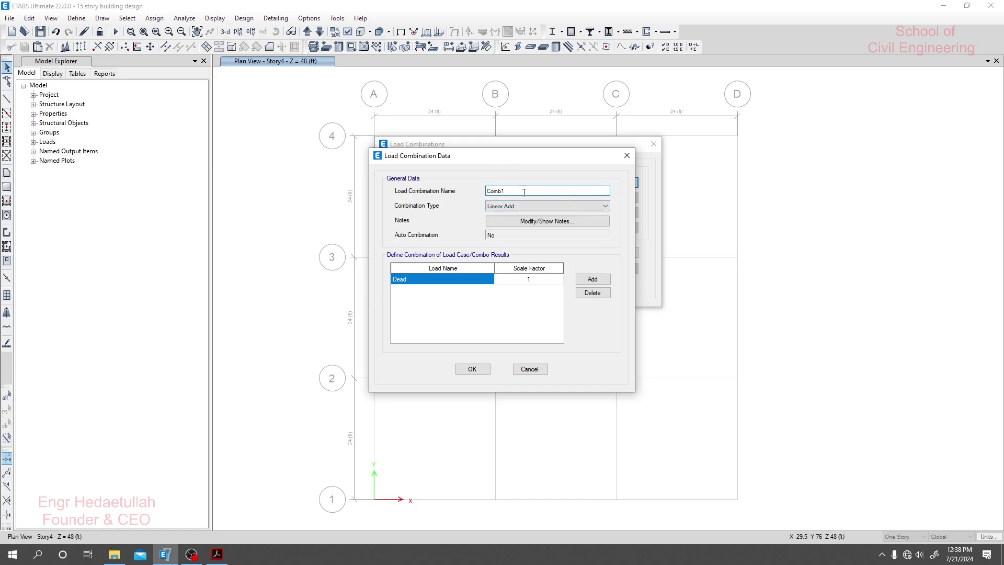
Keep Dead at scale factor 1 as the first entry and begin renaming Comb1 to Dead Load
drag(510, 160, 701, 158)
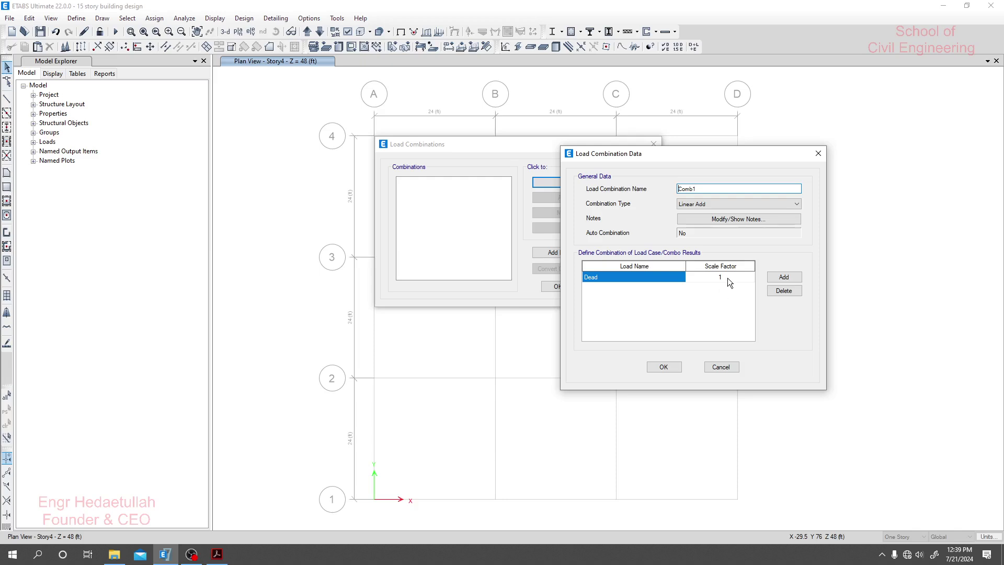
click(682, 282)
click(679, 277)
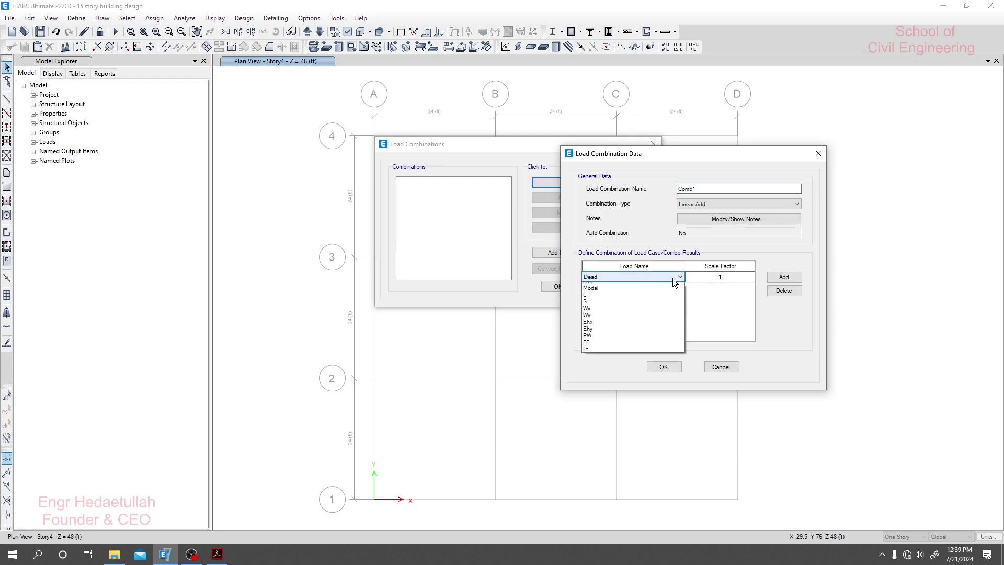
click(709, 191)
drag(709, 190, 641, 191)
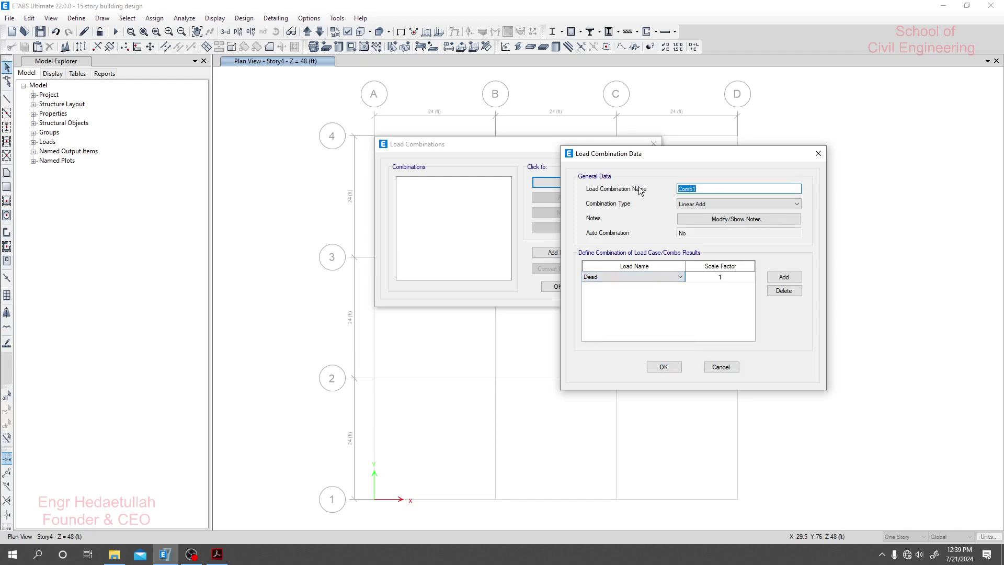
text(Dead Load)
Add PW, FF and Lf at scale factor 1 alongside Dead in the combination
click(670, 275)
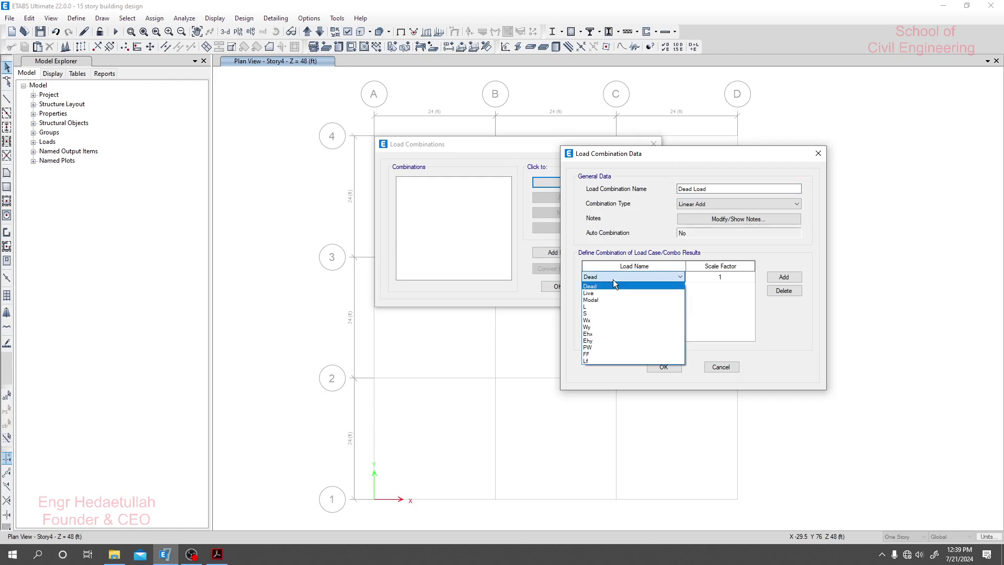
click(613, 284)
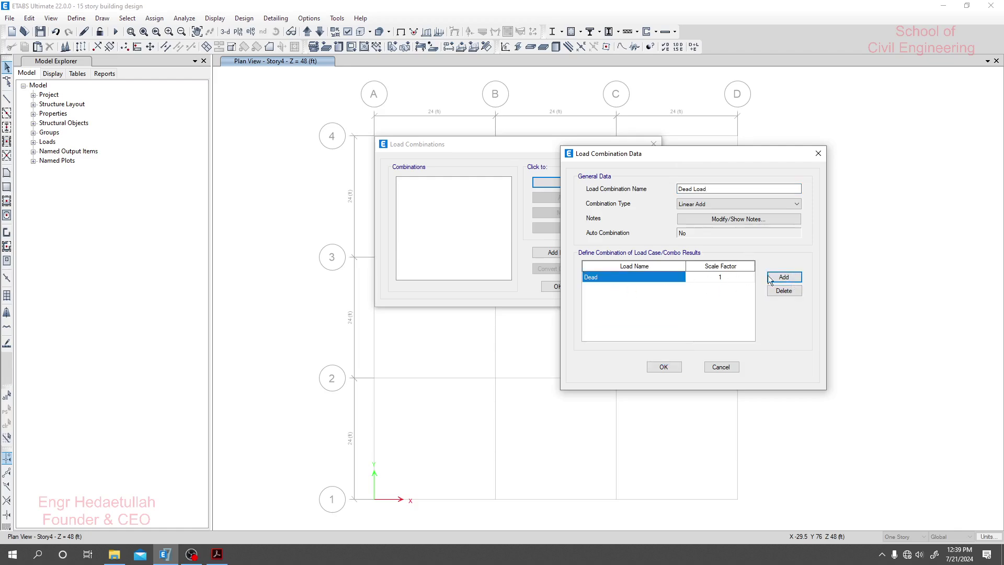
click(771, 279)
click(613, 287)
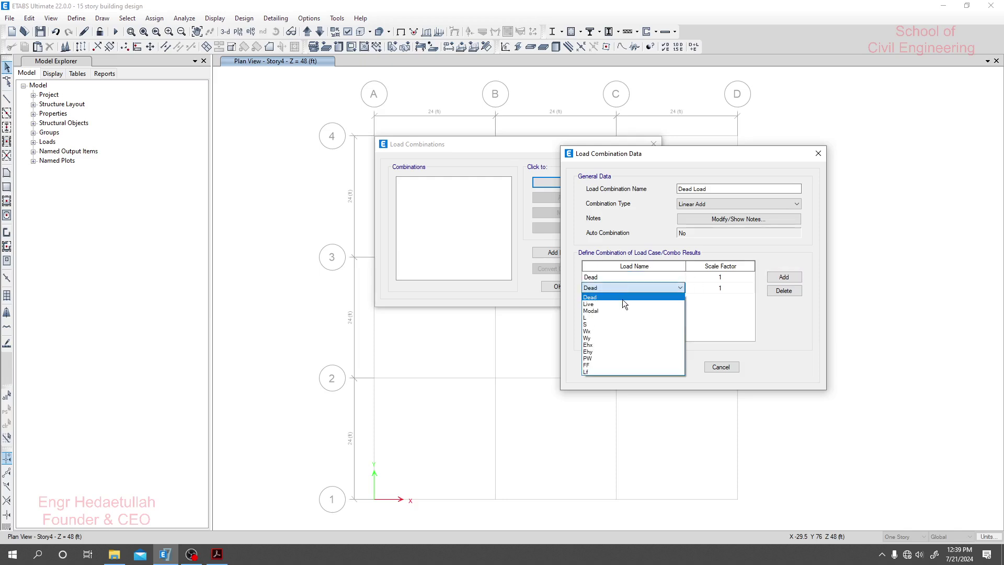
click(604, 359)
click(784, 276)
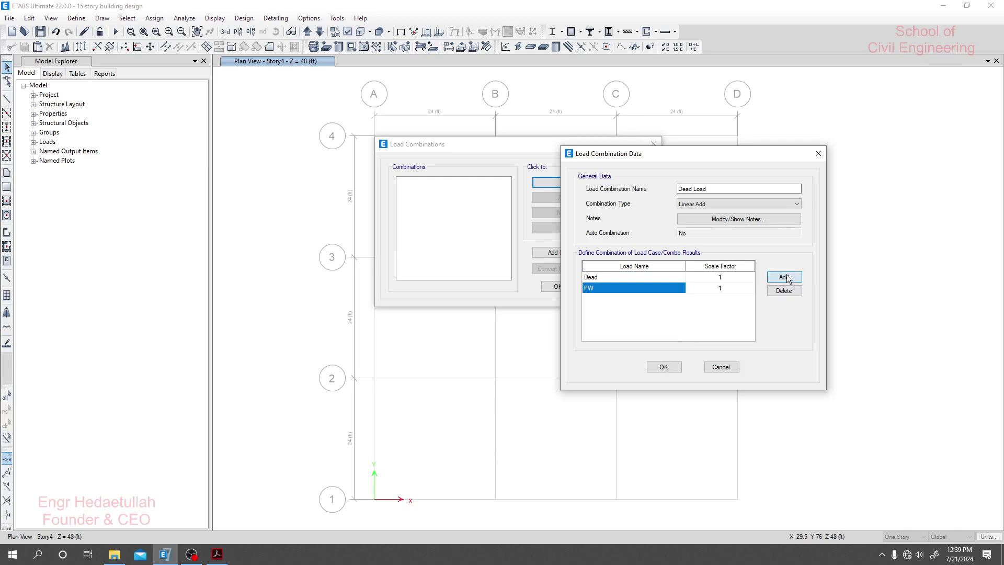
click(655, 302)
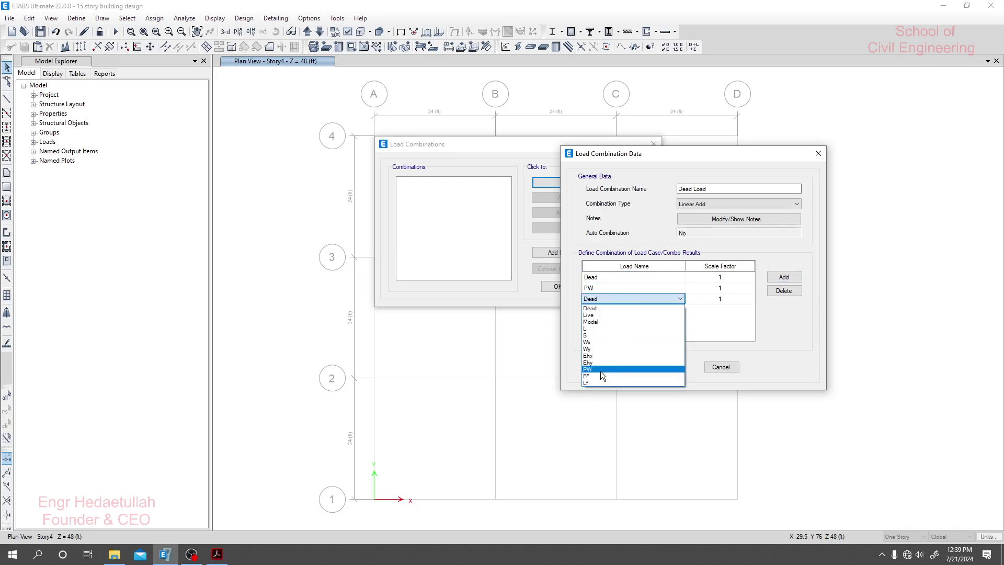
click(601, 374)
click(784, 277)
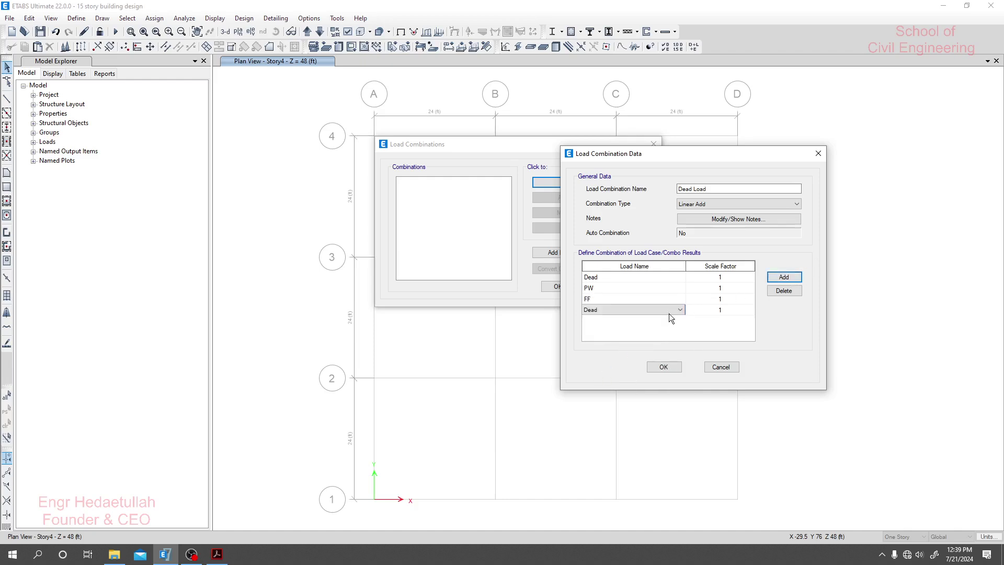
click(642, 310)
click(598, 392)
Confirm the Dead Load name with Linear Add type and save the combination
click(649, 310)
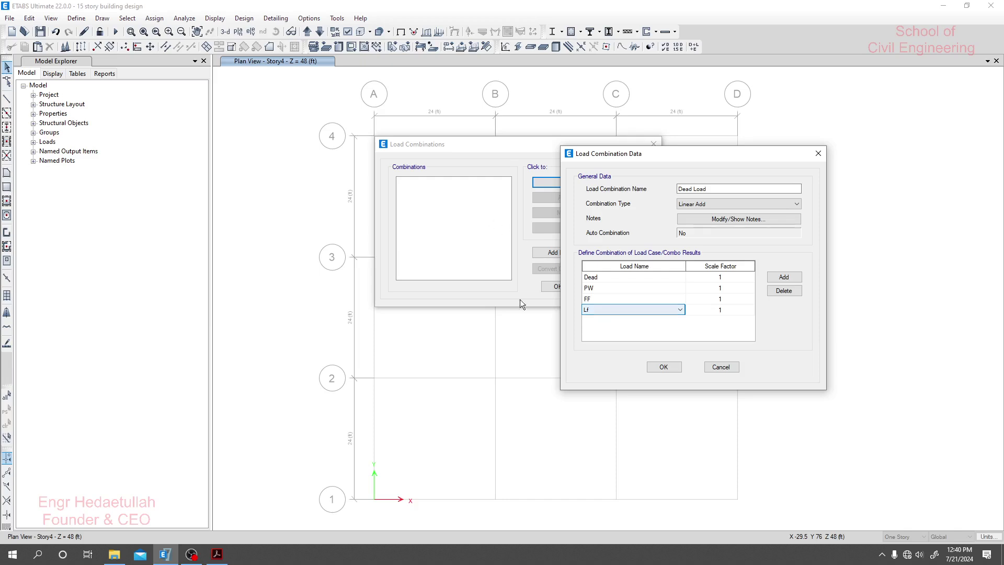
drag(710, 189, 672, 191)
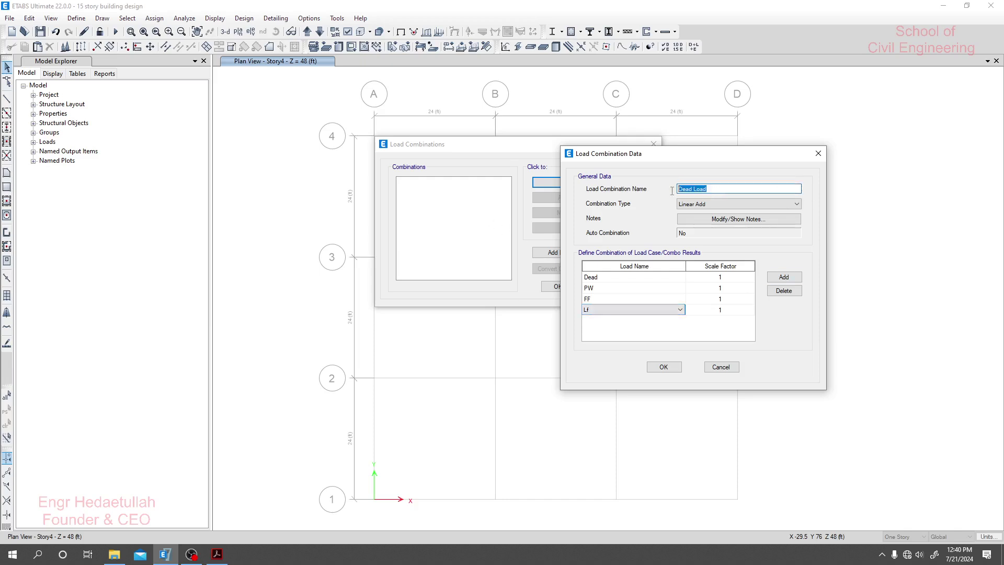
click(724, 189)
click(720, 200)
click(632, 206)
click(664, 368)
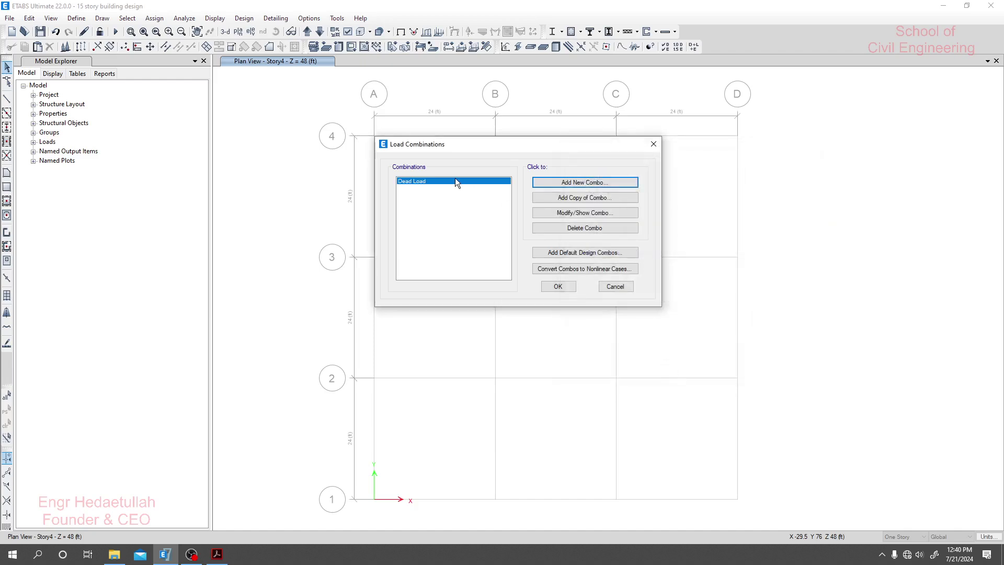
click(587, 184)
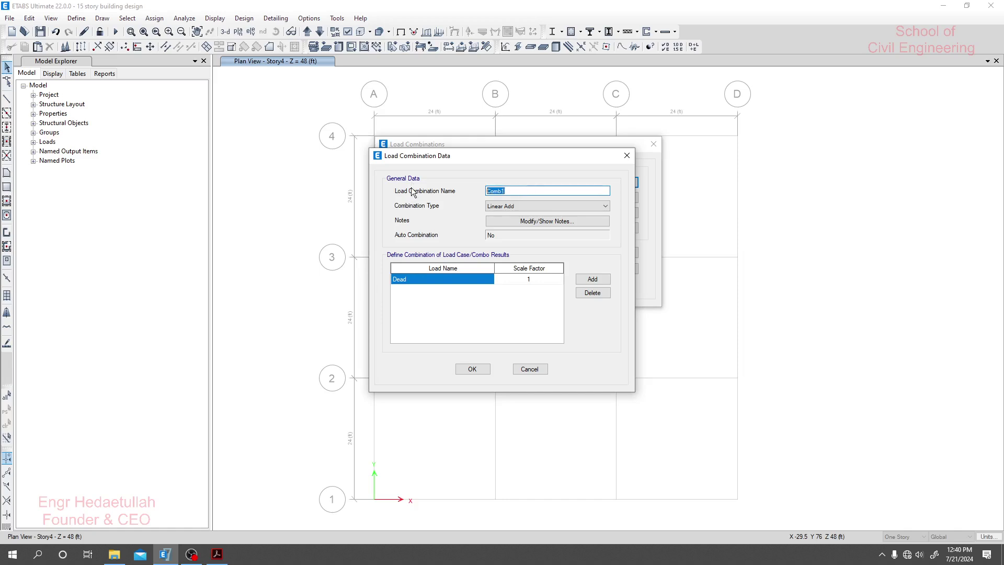
Abandon the unfinished Live Load combination and close the Load Combinations dialog
text(Live Load)
click(456, 282)
click(457, 283)
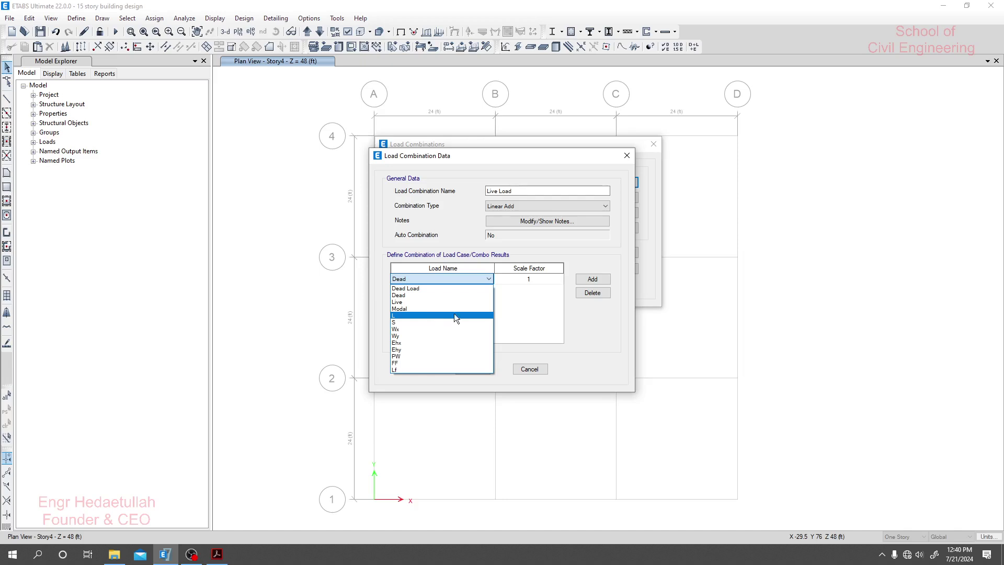
click(570, 357)
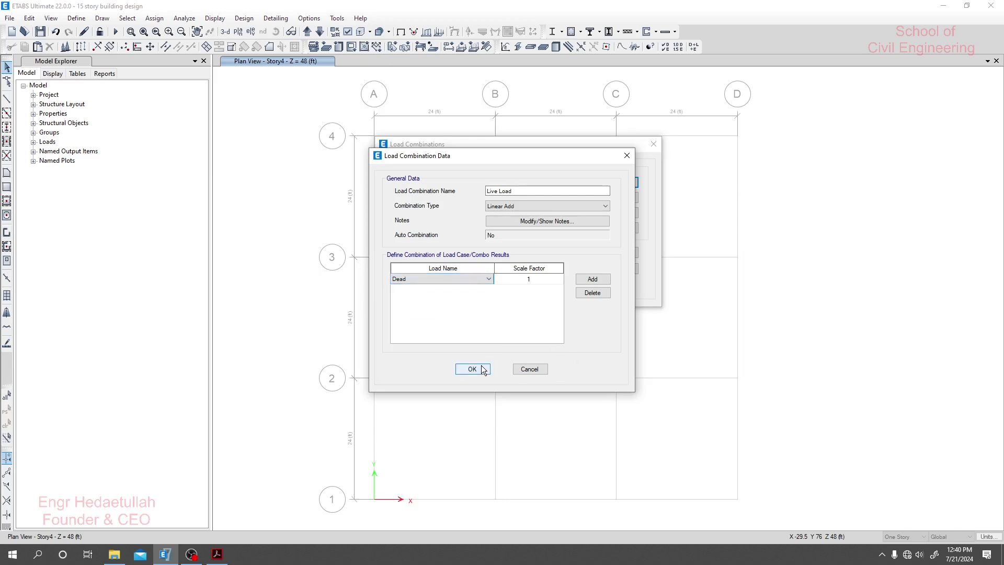
click(542, 369)
click(556, 289)
Review the load patterns under Define > Load Patterns without making changes
click(77, 17)
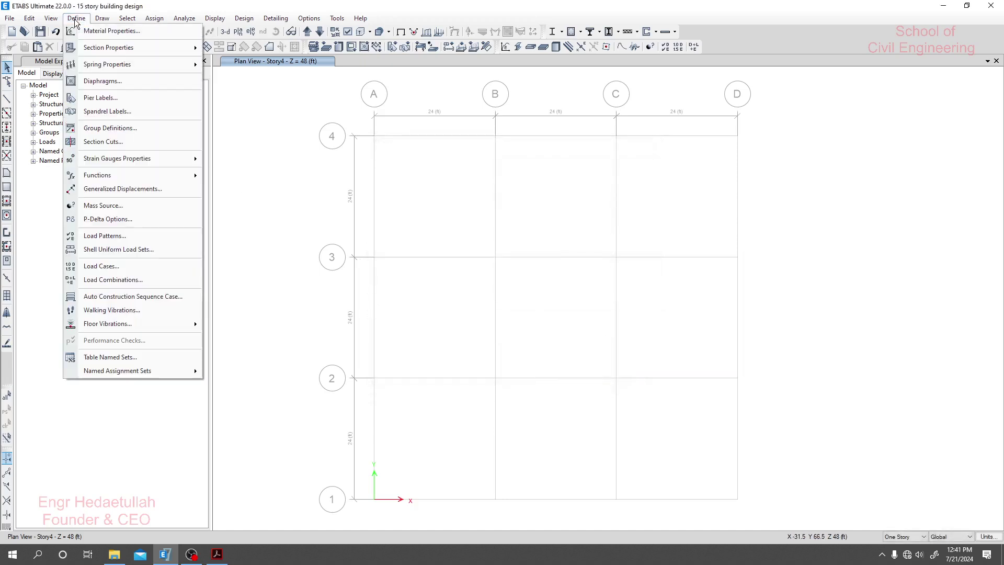
click(124, 237)
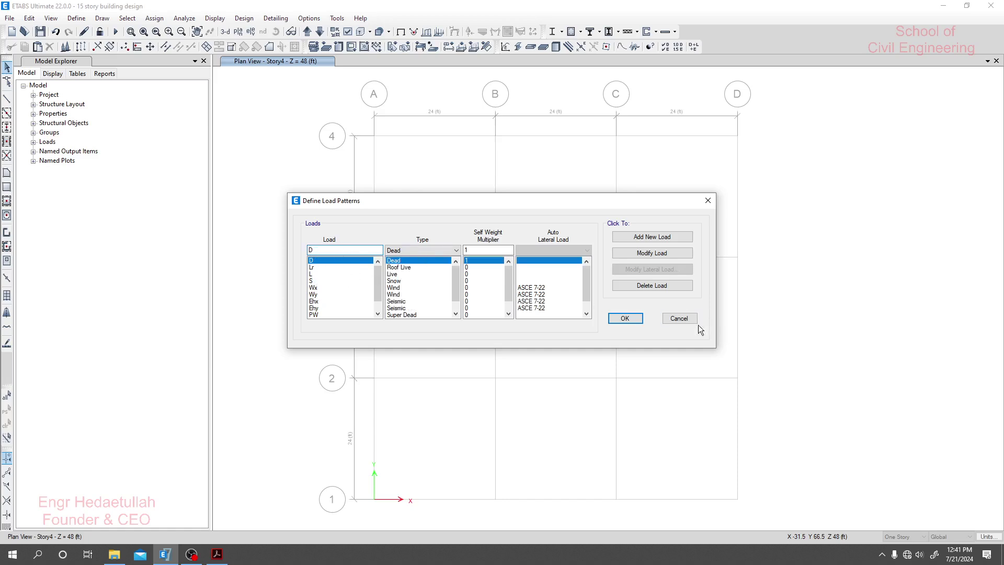
click(681, 319)
click(76, 20)
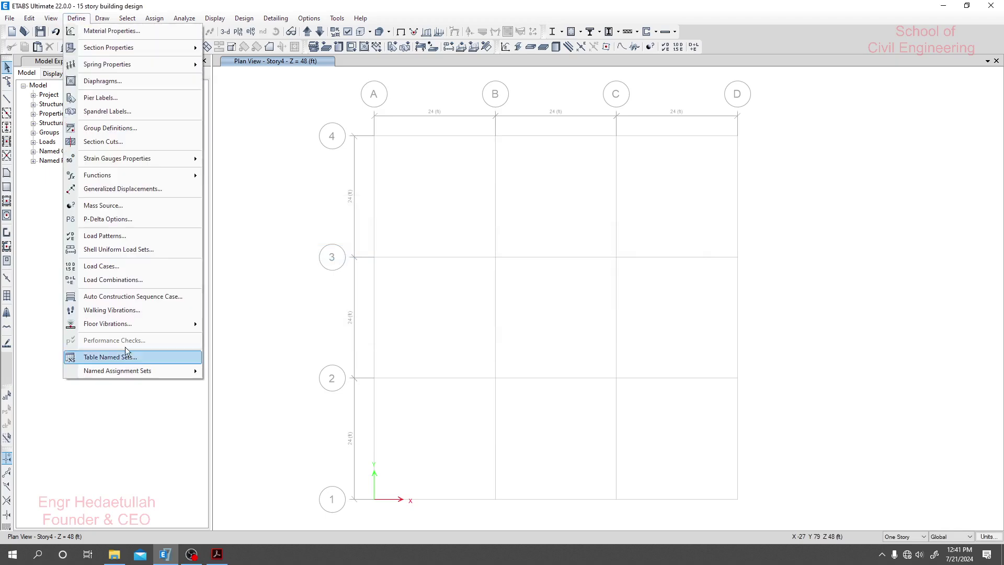
Inspect load case L, which applies pattern L, and close it unchanged
click(108, 267)
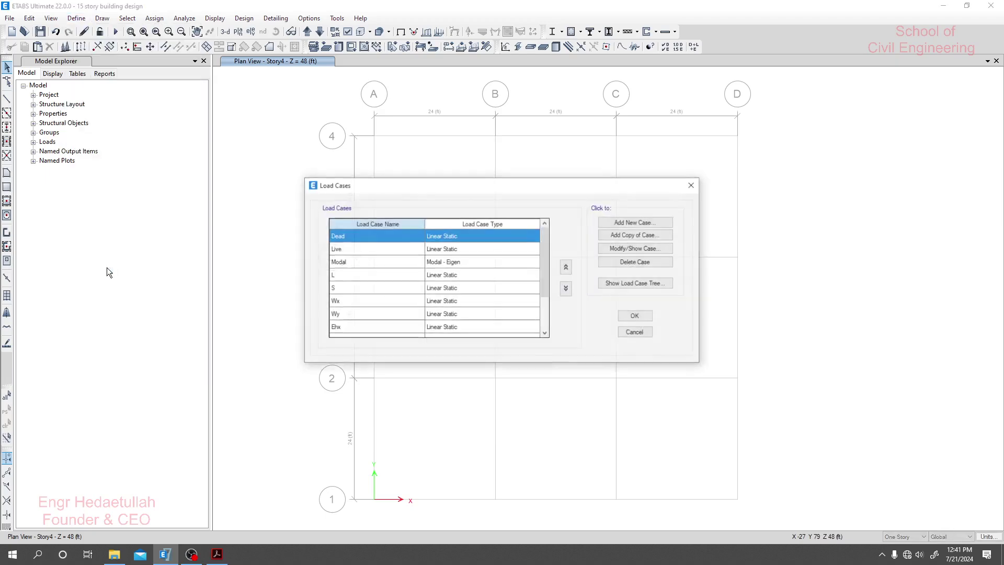
scroll(380, 285, down, 3)
scroll(375, 317, up, 3)
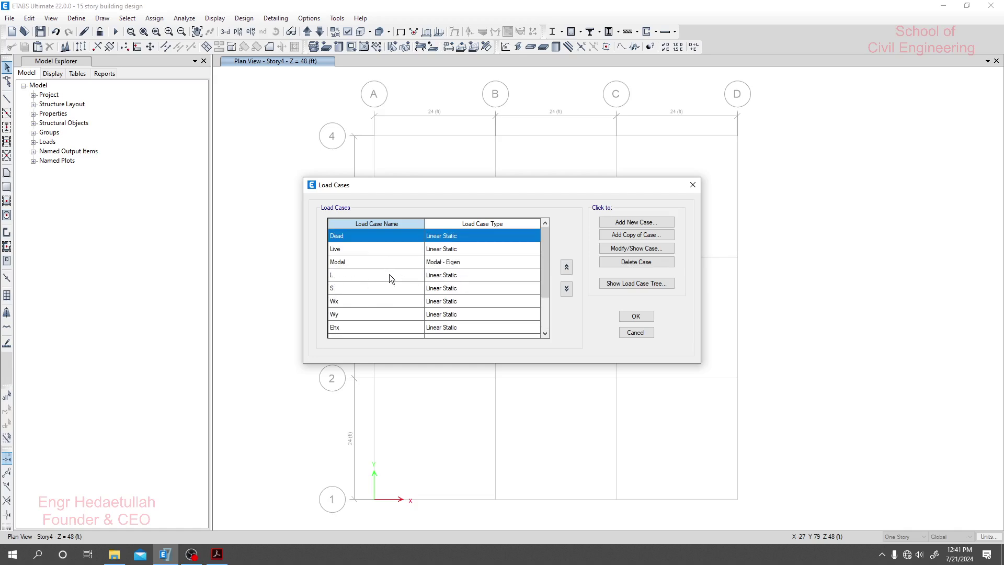
click(354, 274)
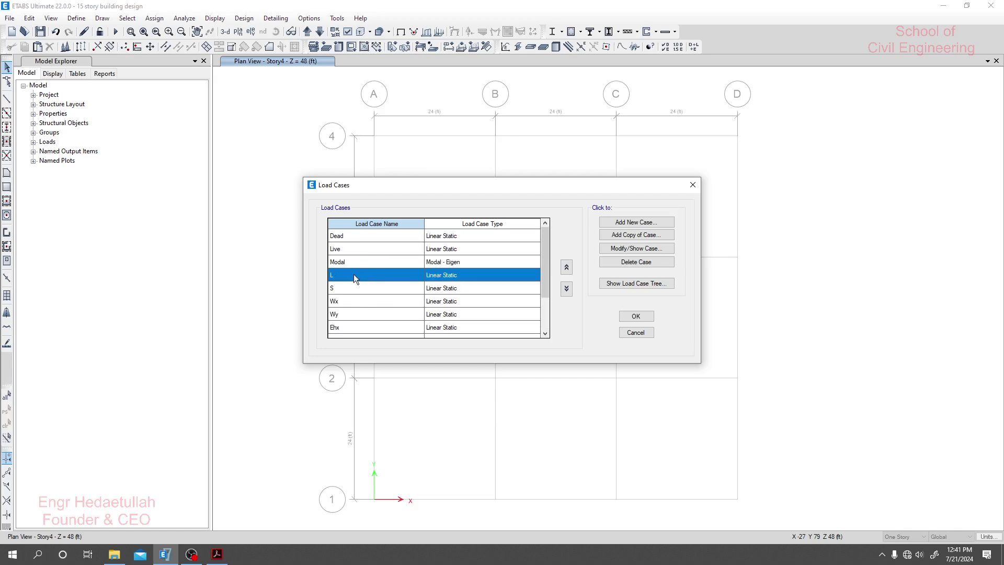
click(637, 248)
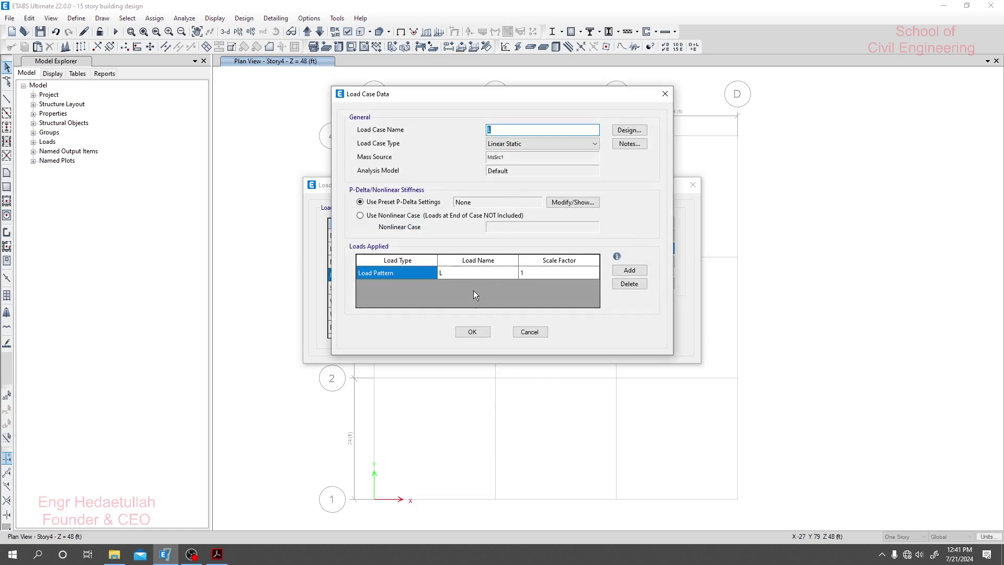
click(407, 274)
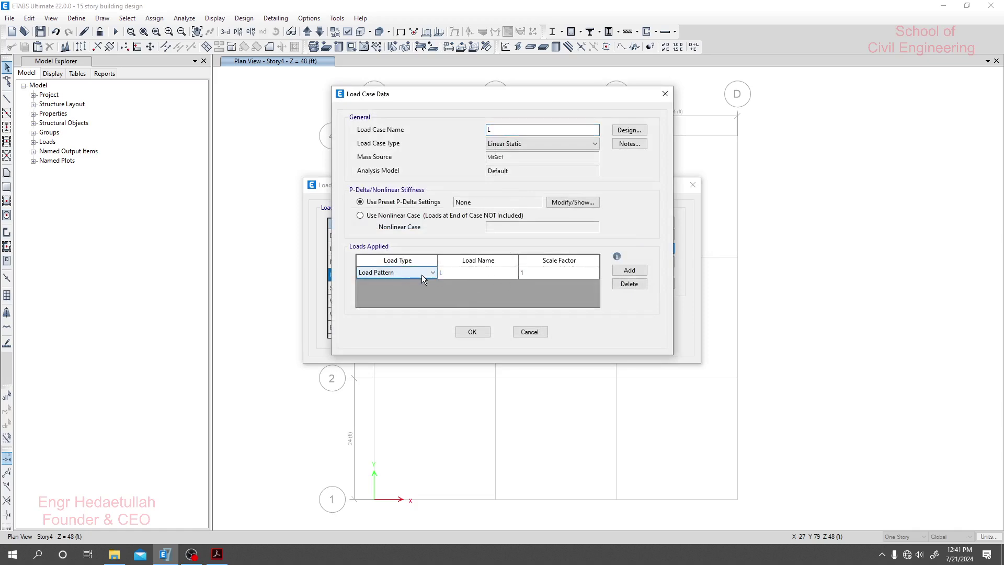
click(421, 275)
click(472, 275)
click(496, 274)
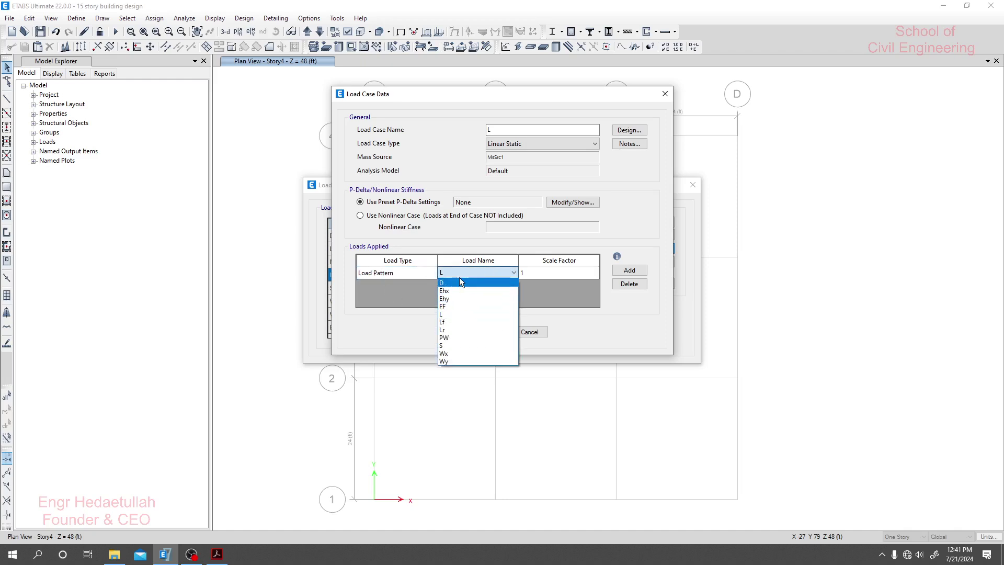
click(453, 314)
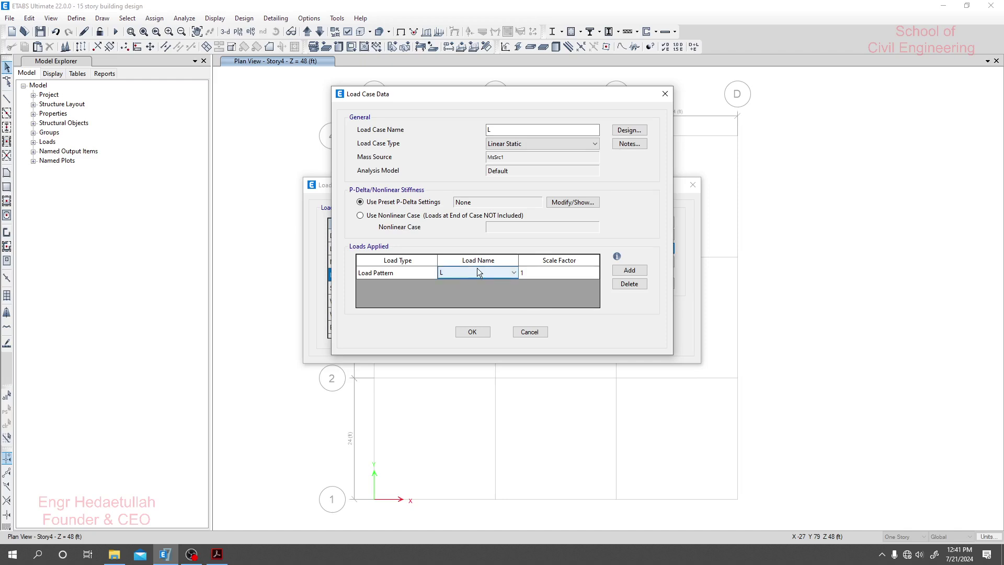
click(539, 333)
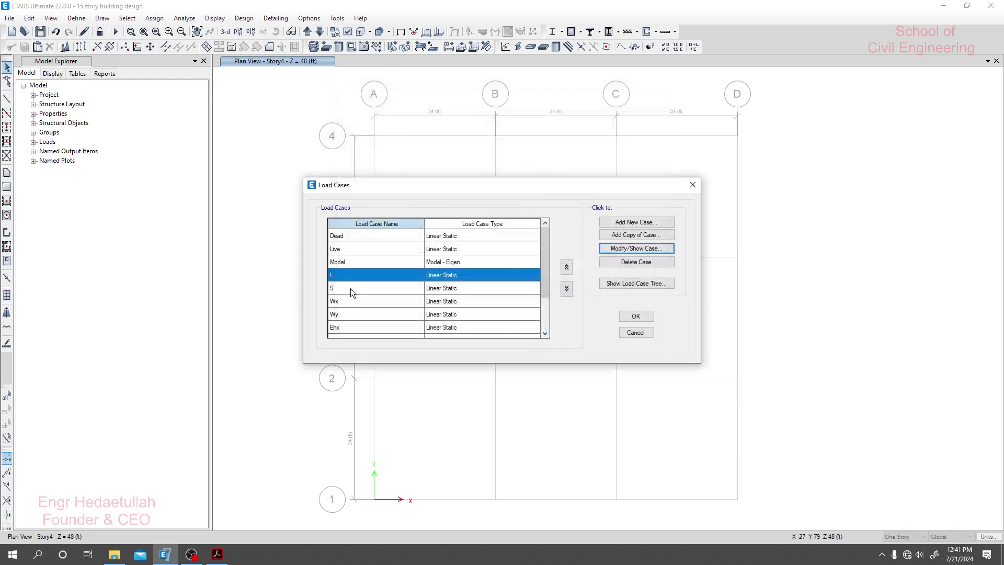
Open the Live load case's settings and begin renaming it to Lr
click(353, 236)
click(356, 246)
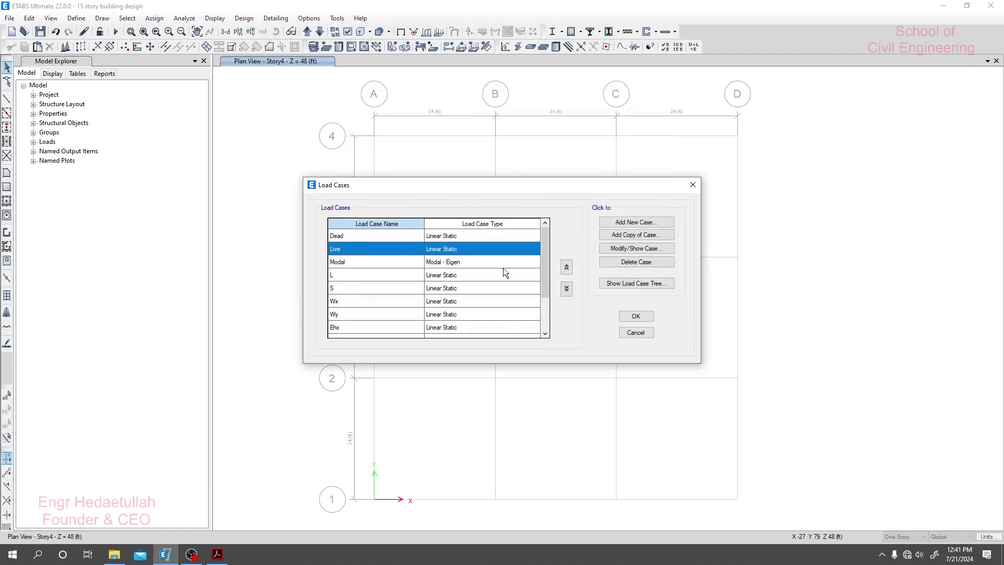
click(638, 249)
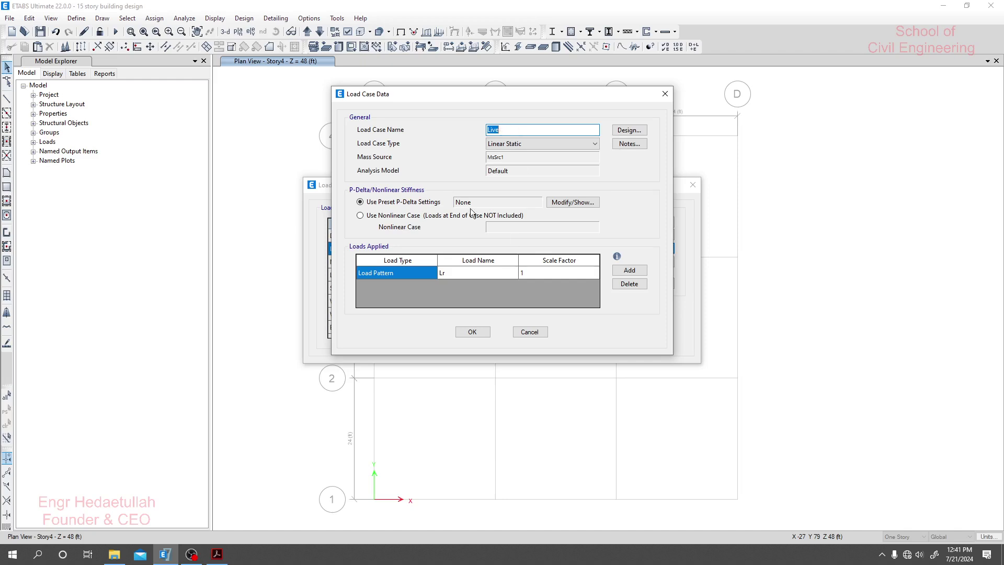
click(530, 332)
scroll(397, 301, down, 2)
scroll(386, 307, up, 2)
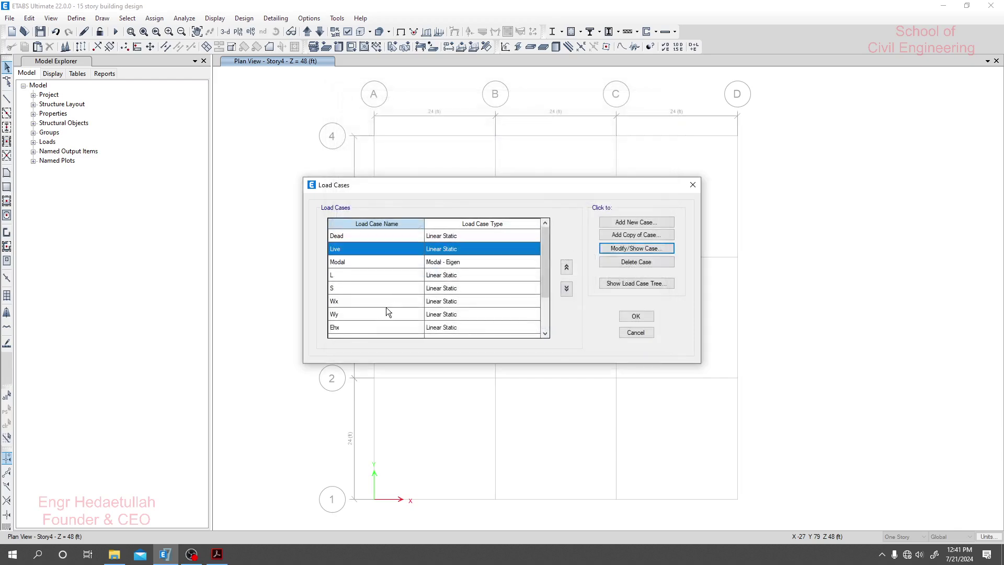
scroll(384, 293, down, 2)
scroll(378, 319, up, 2)
click(634, 250)
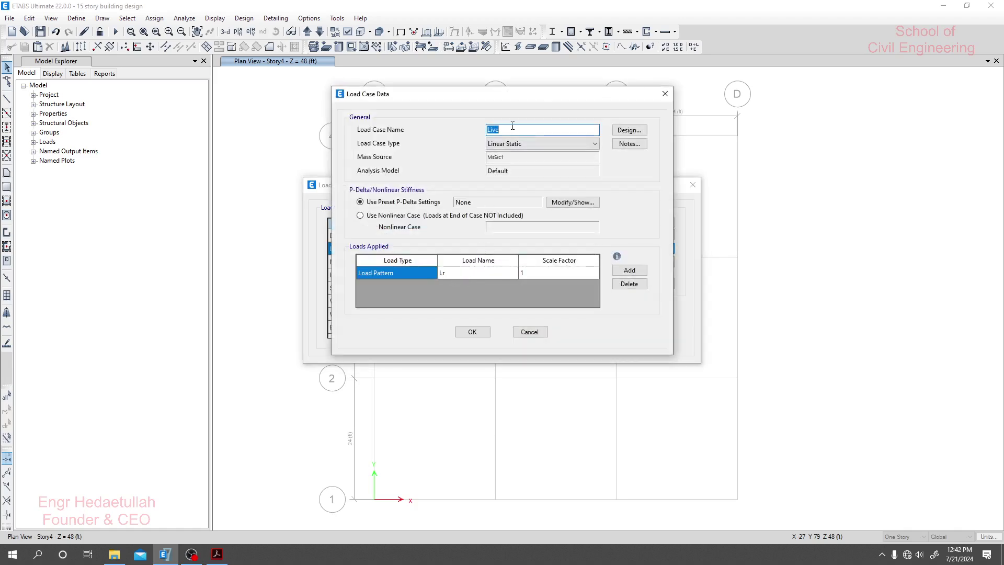
text(Lr)
Confirm the Lr rename, then rename the Dead load case to D
click(471, 333)
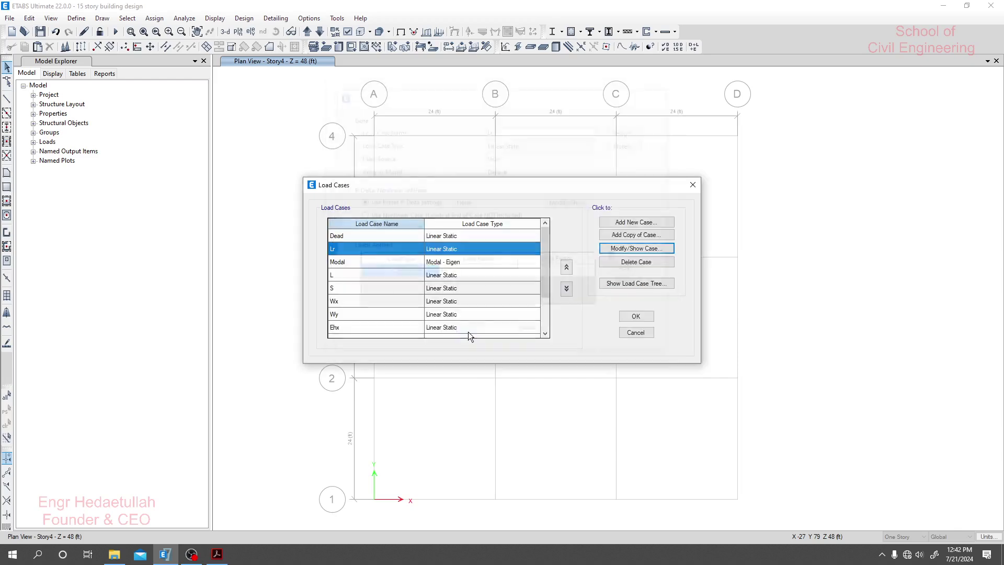
click(373, 236)
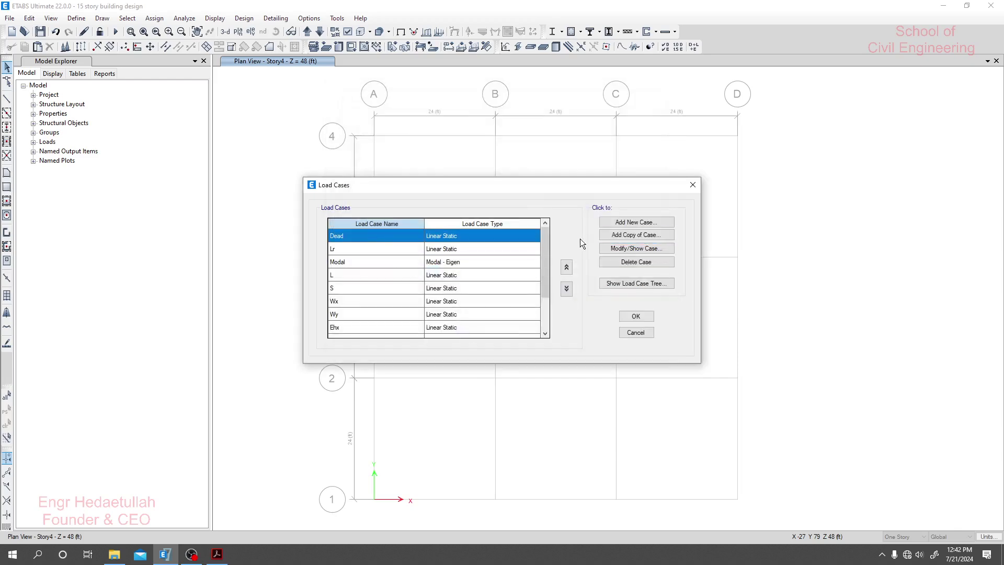
click(632, 249)
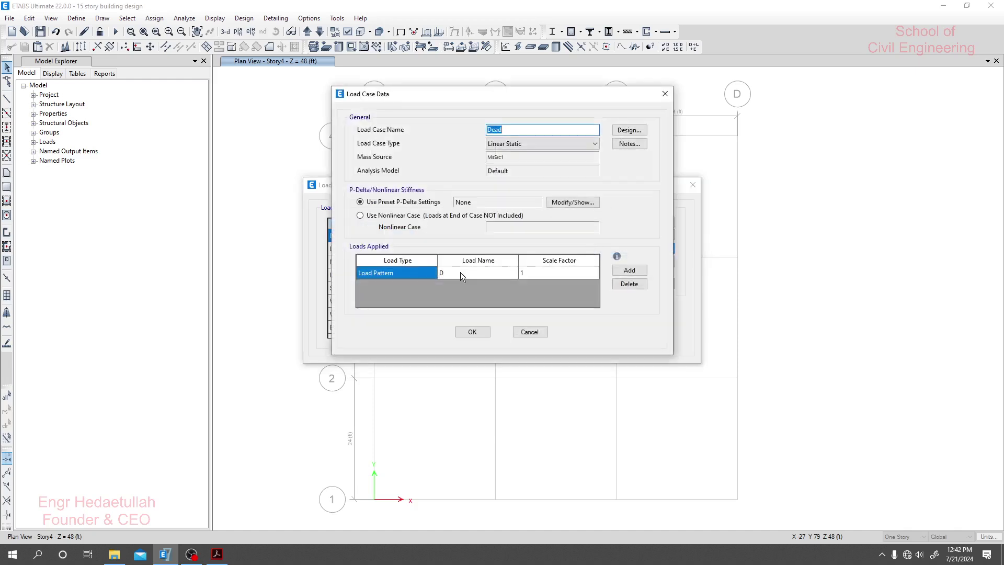
click(514, 131)
key(BackSpace)
click(473, 332)
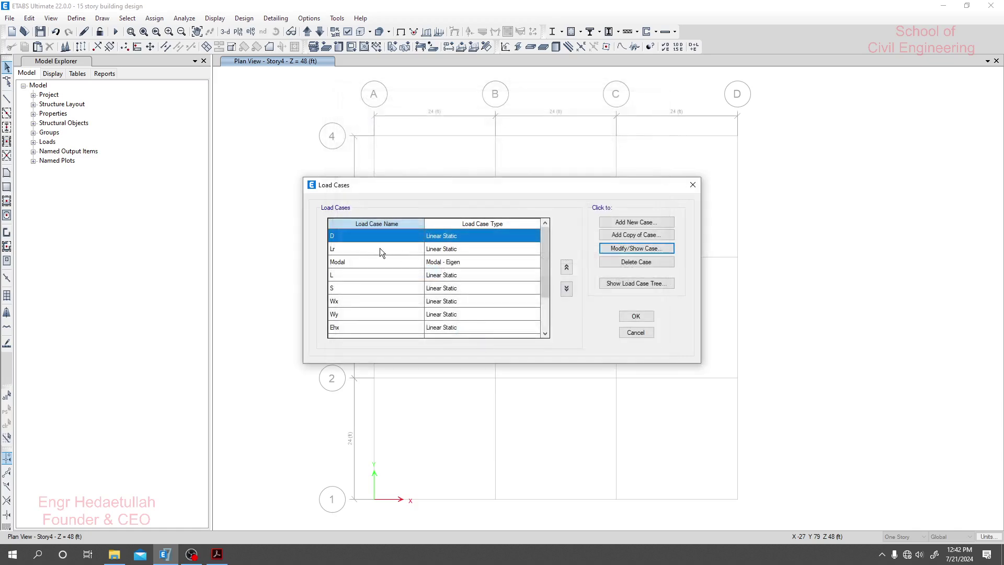
Look over the Lr, L and S load cases and close the Load Cases list
click(354, 250)
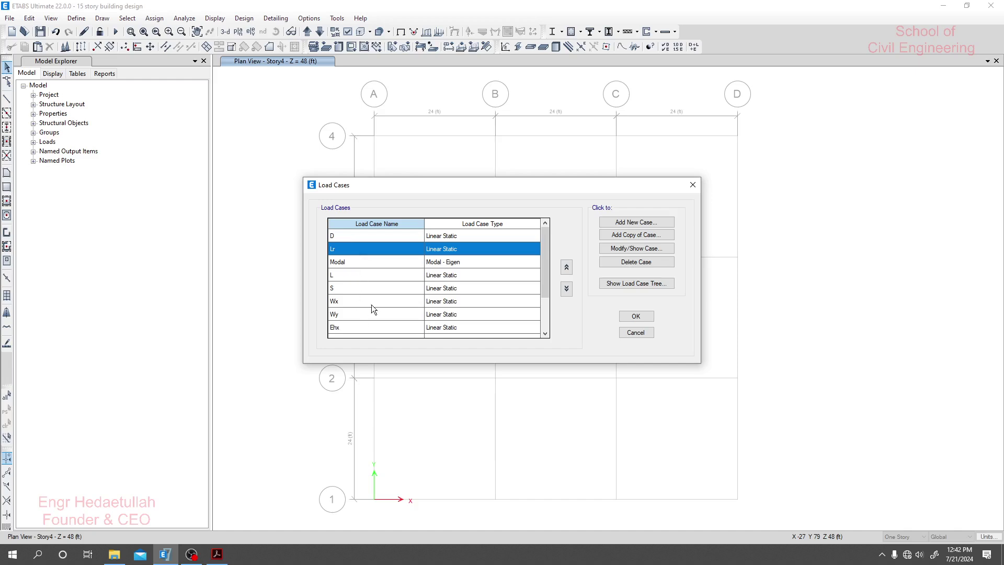
scroll(373, 277, down, 1)
scroll(369, 329, up, 1)
click(341, 277)
click(345, 287)
scroll(360, 302, down, 1)
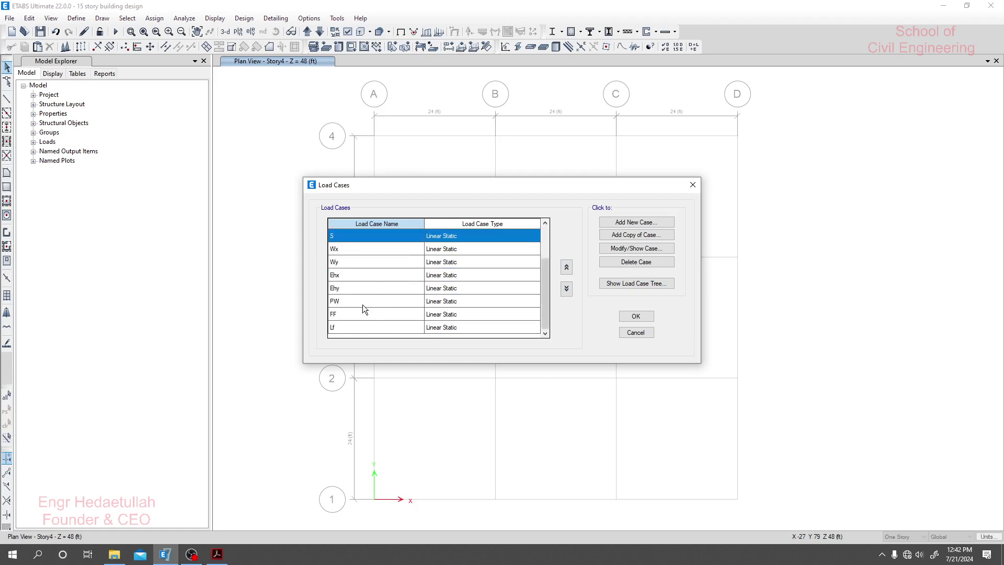
scroll(397, 277, up, 1)
click(636, 316)
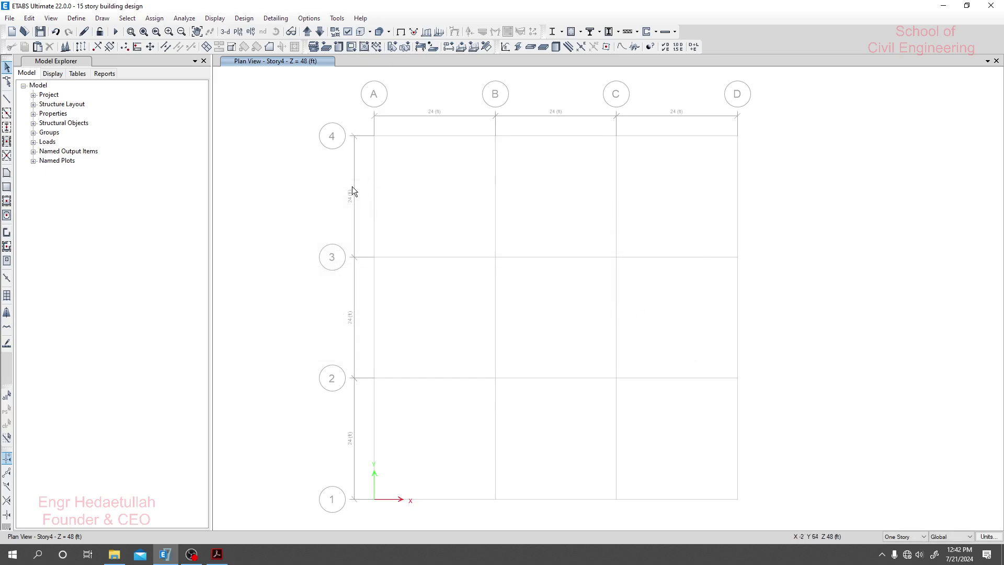
Open Load Combinations and review Dead Load's entries D, PW, FF and Lf, then confirm
click(102, 18)
mouse_move(76, 18)
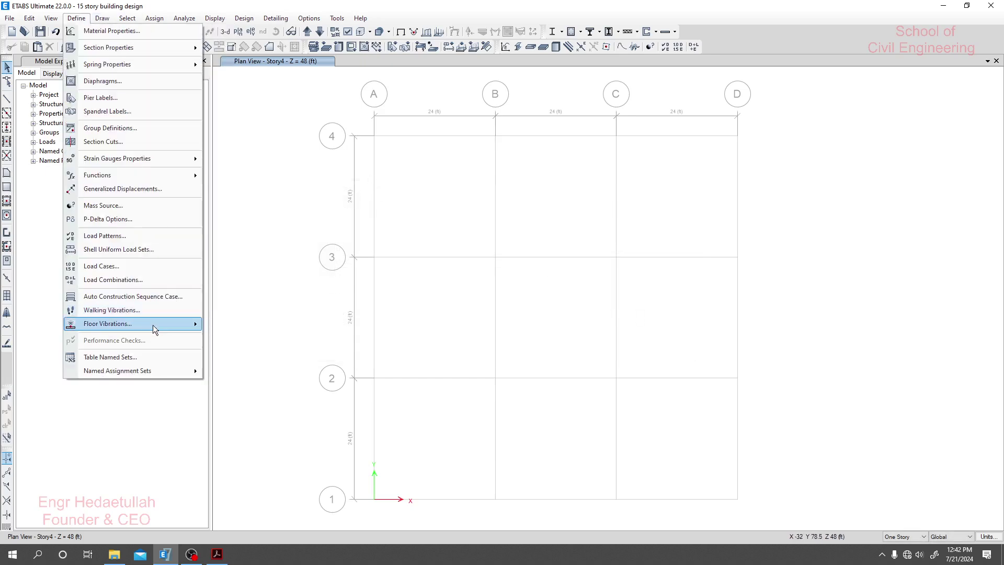
click(116, 279)
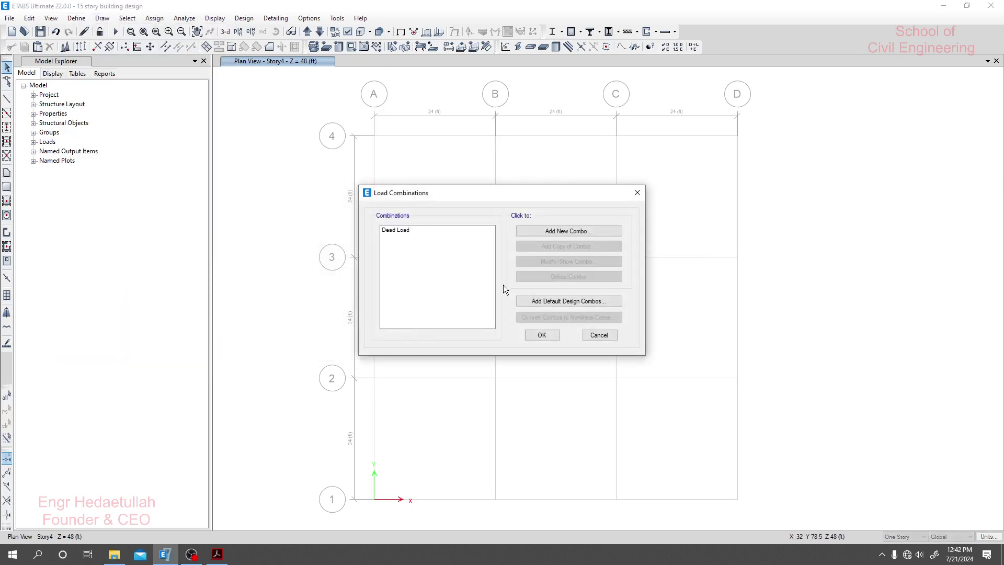
double_click(414, 230)
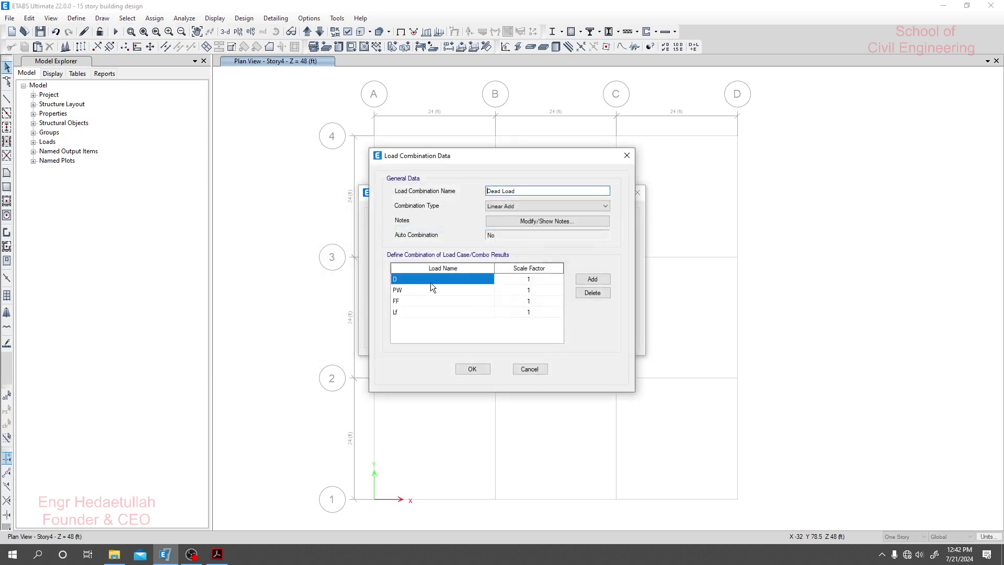
click(407, 312)
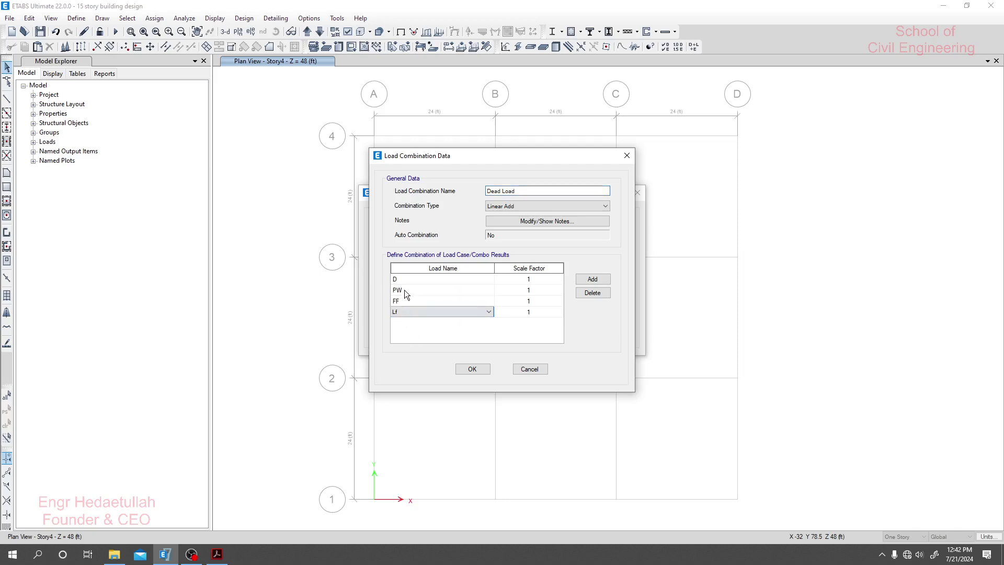
click(404, 290)
click(403, 301)
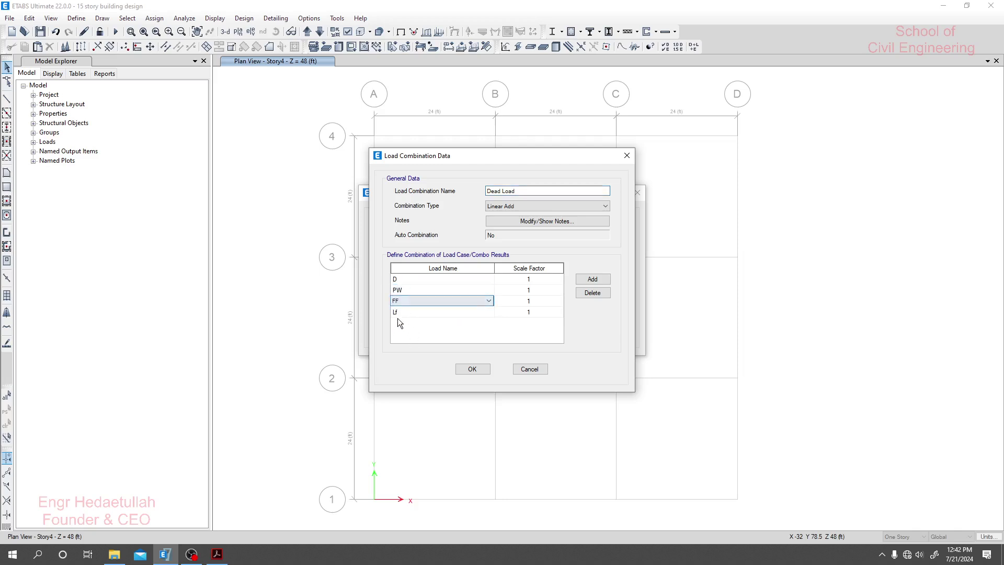
click(398, 316)
click(465, 368)
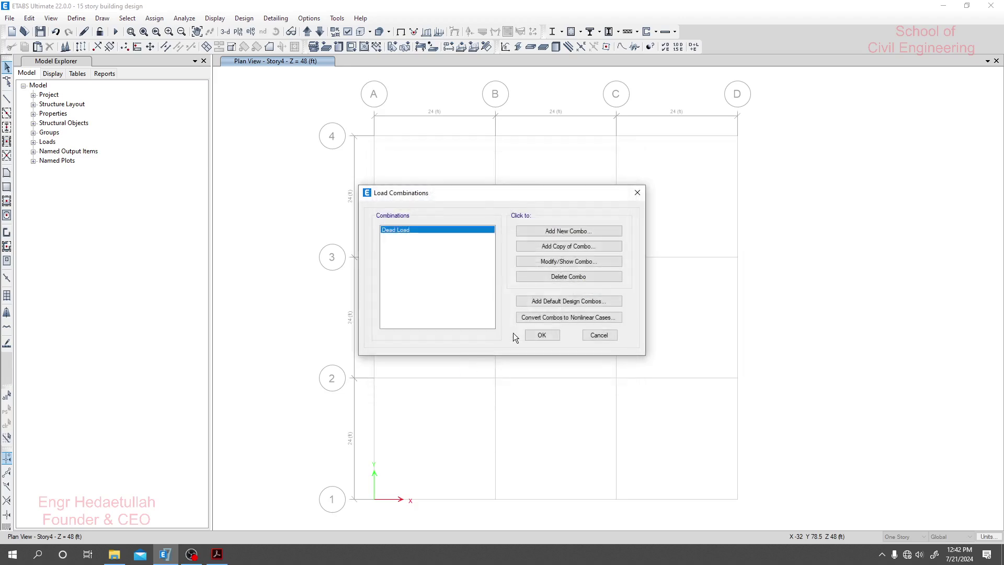
Add a new combination named Live Load with load case L at scale factor 1
click(556, 231)
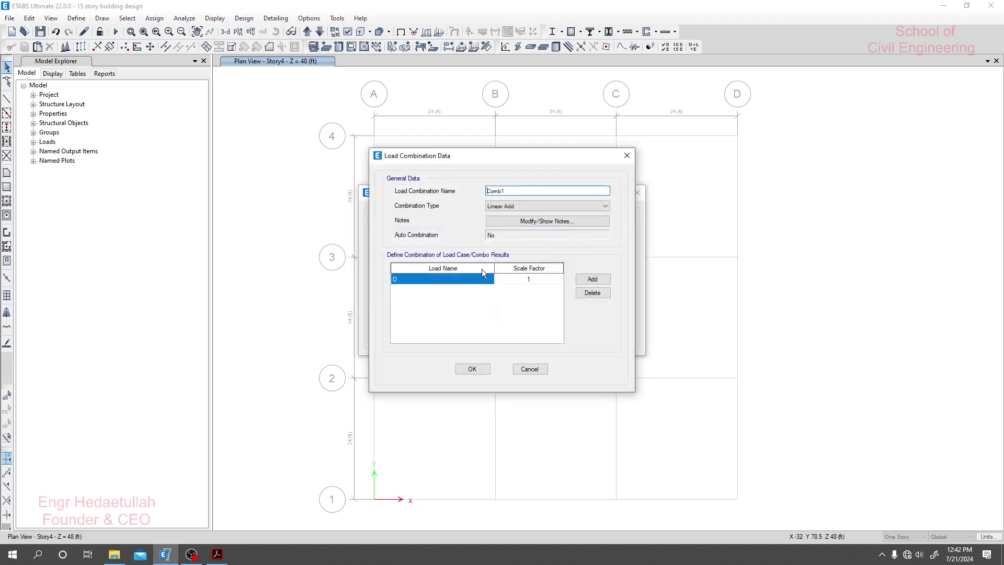
text(Live Load)
click(451, 279)
click(451, 280)
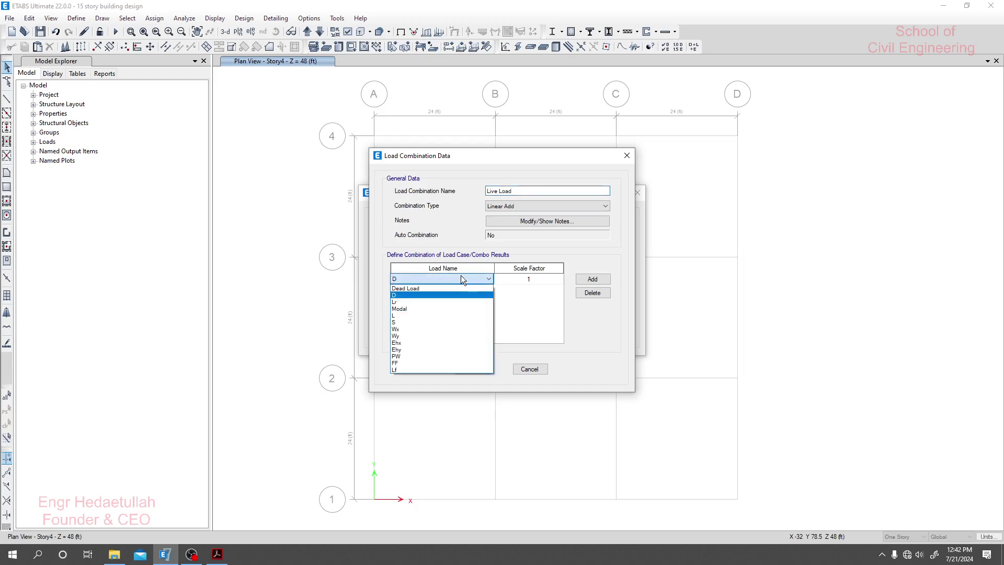
click(398, 316)
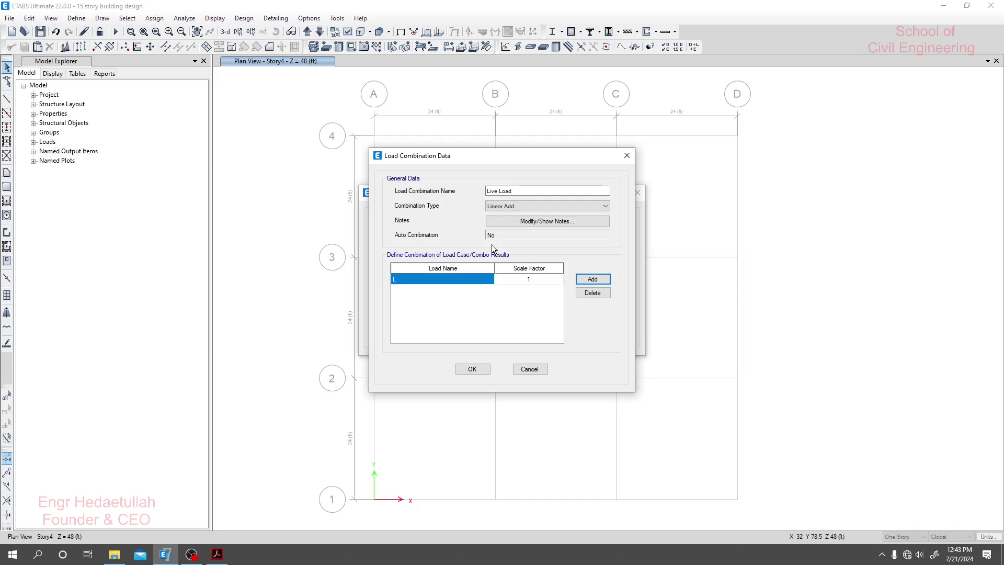
Check the Live Load name and keep Linear Add as the combination type
click(519, 190)
click(520, 191)
double_click(523, 191)
click(533, 194)
drag(529, 191, 472, 190)
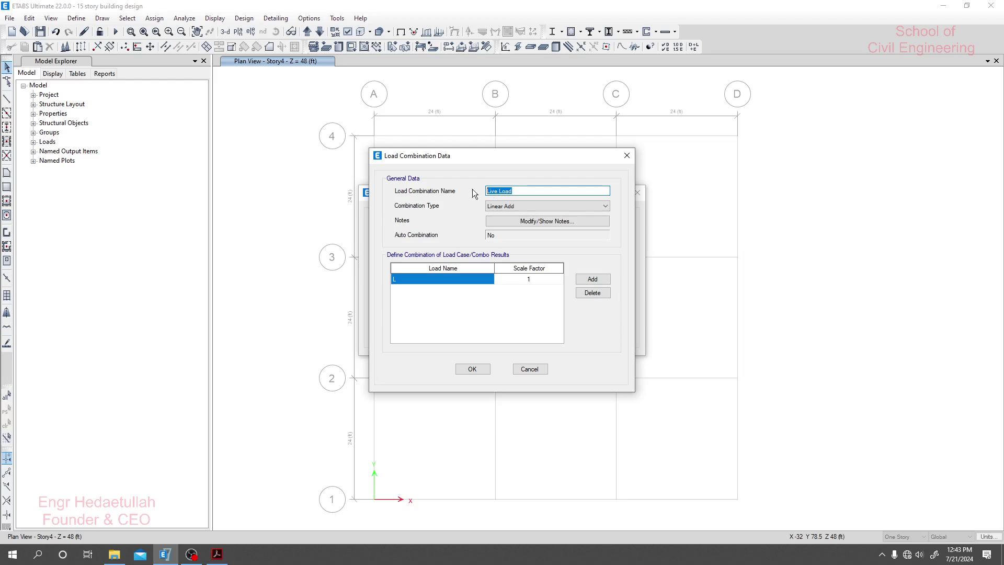
click(521, 202)
click(522, 202)
click(524, 192)
In the BNBC PDF, scroll to section 2.5.7.3 Seismic weight and select its heading
click(225, 559)
scroll(334, 396, down, 10)
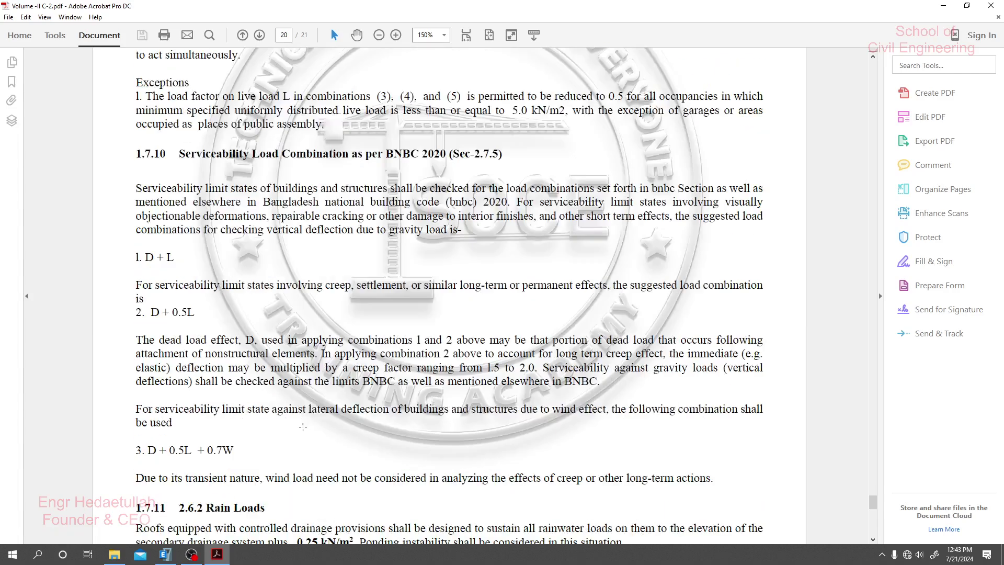
scroll(334, 396, down, 15)
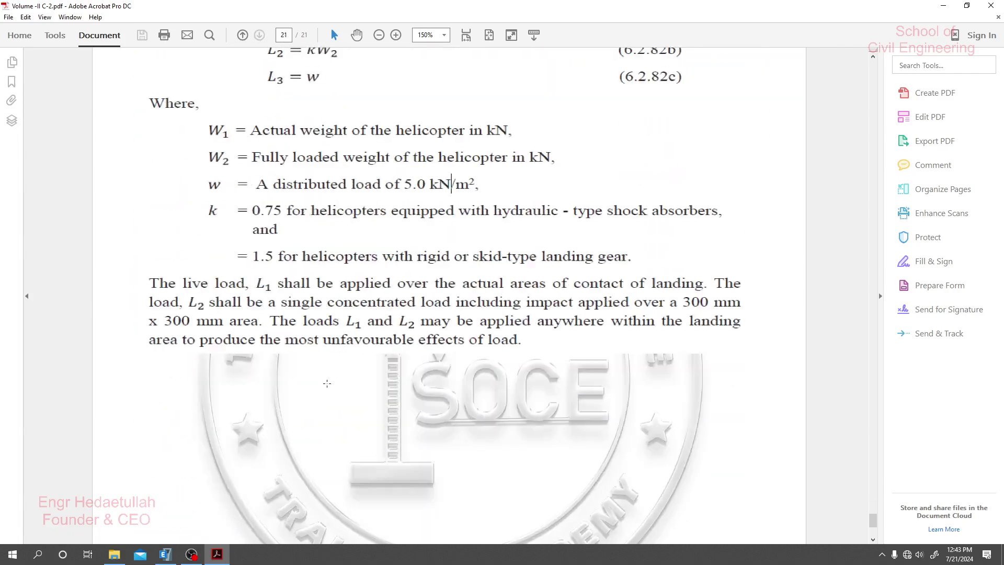
scroll(330, 375, up, 15)
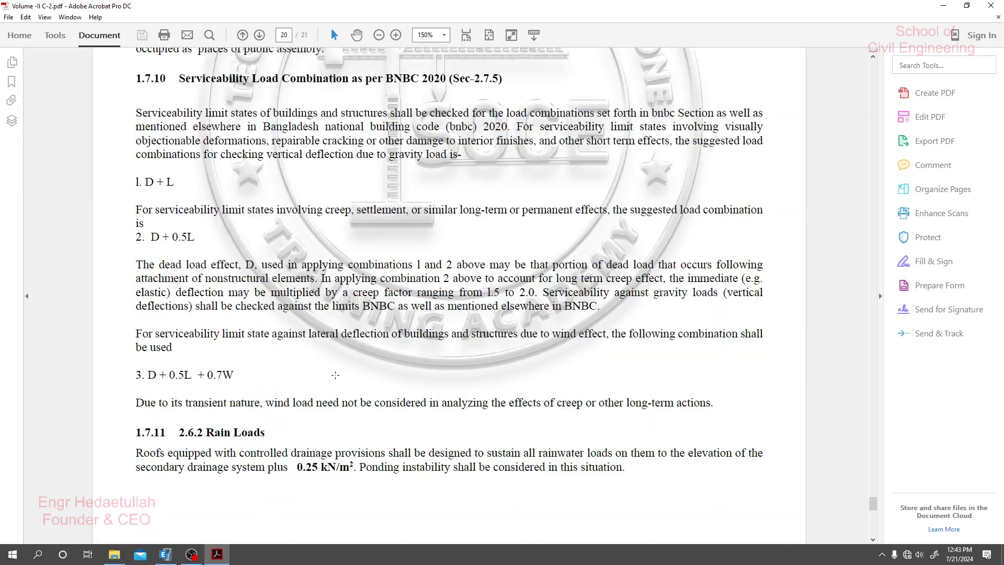
scroll(334, 373, up, 8)
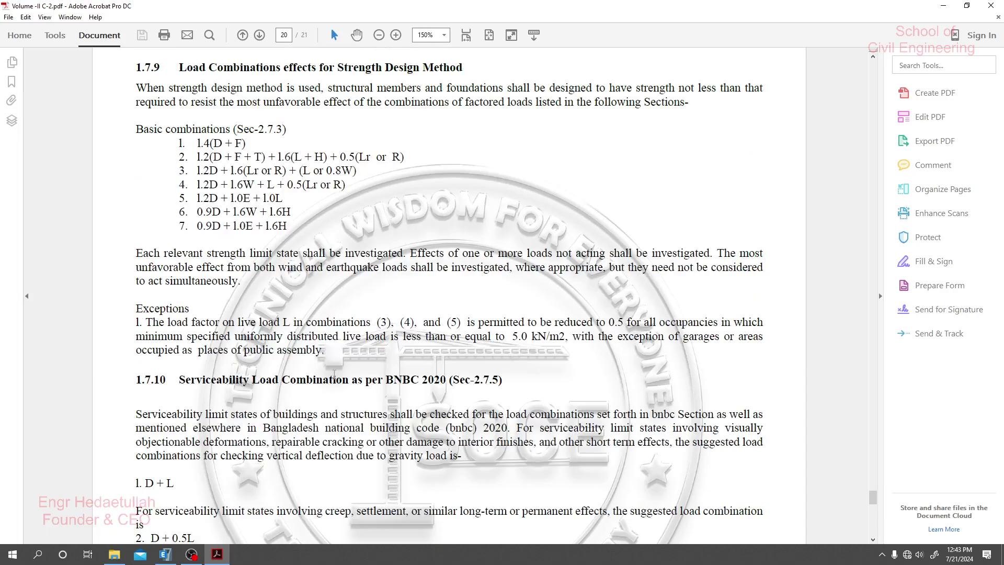
scroll(333, 374, up, 18)
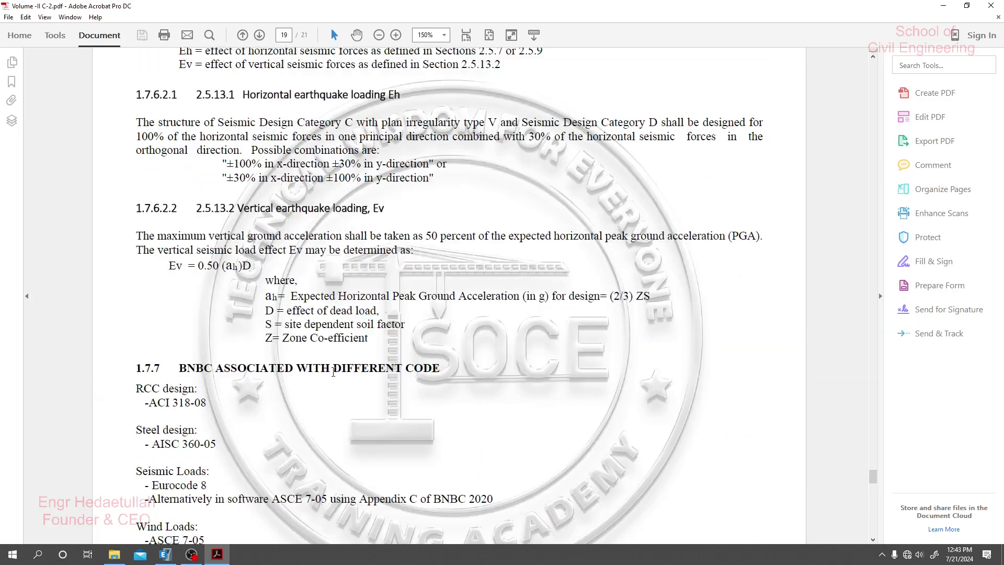
scroll(334, 372, up, 15)
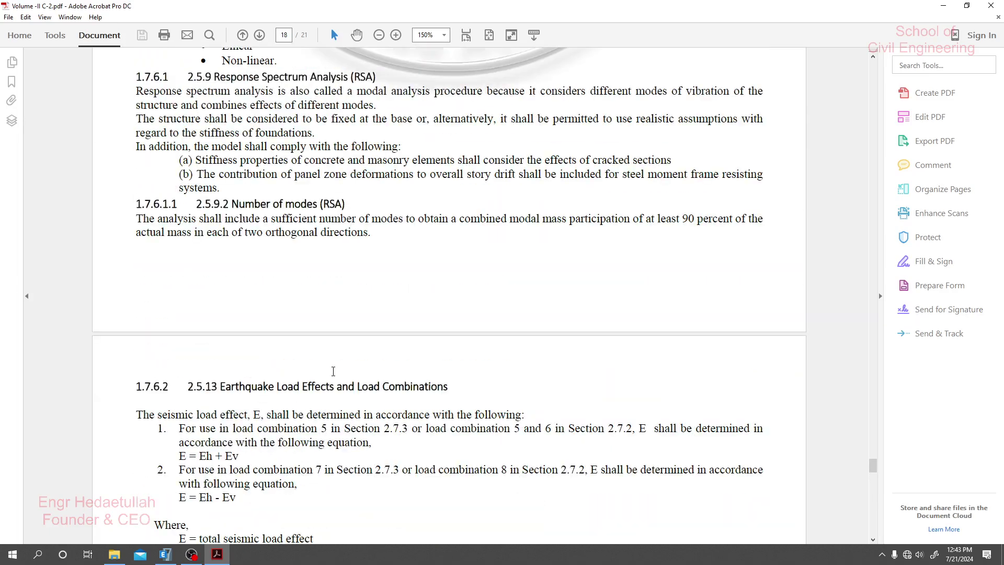
scroll(333, 370, up, 15)
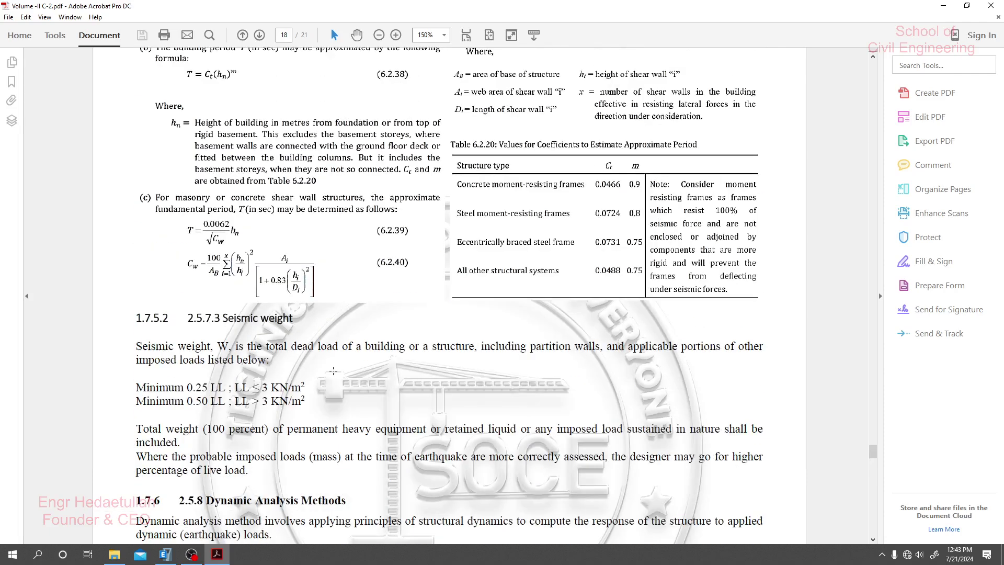
scroll(255, 279, down, 2)
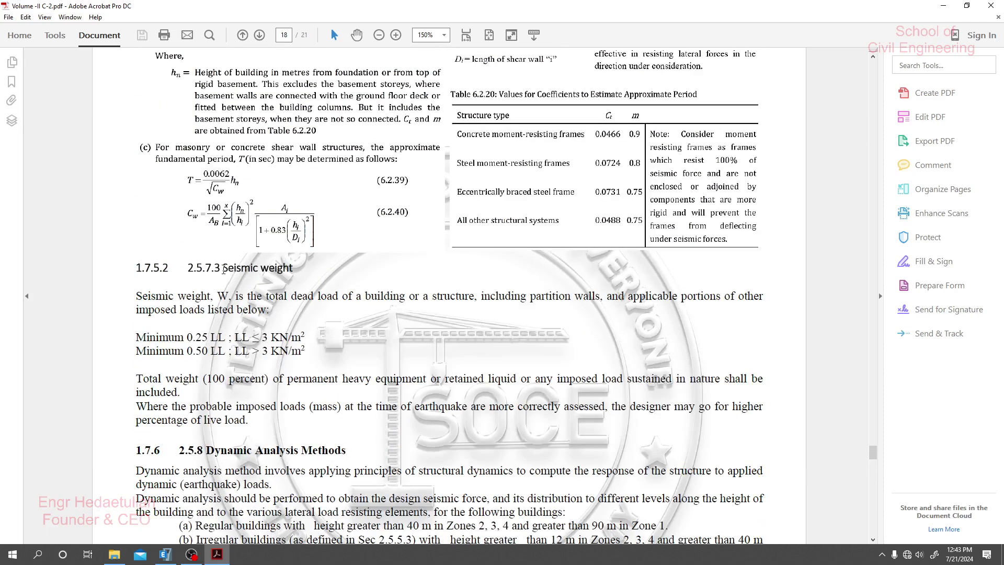
drag(224, 269, 299, 320)
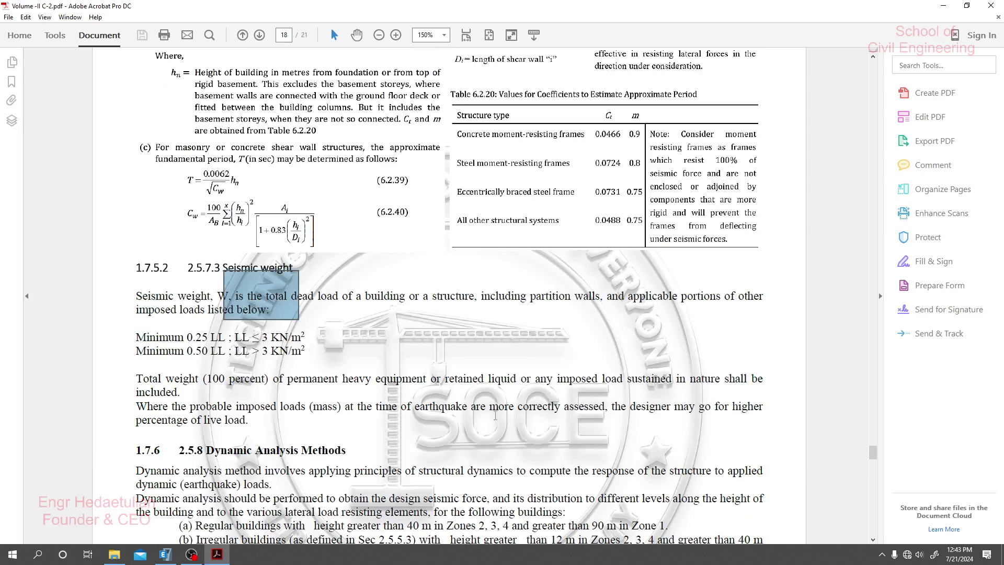
Study the minimum live-load lines: 0.25 LL for LL ≤ 3 kN/m², 0.50 LL above
click(308, 348)
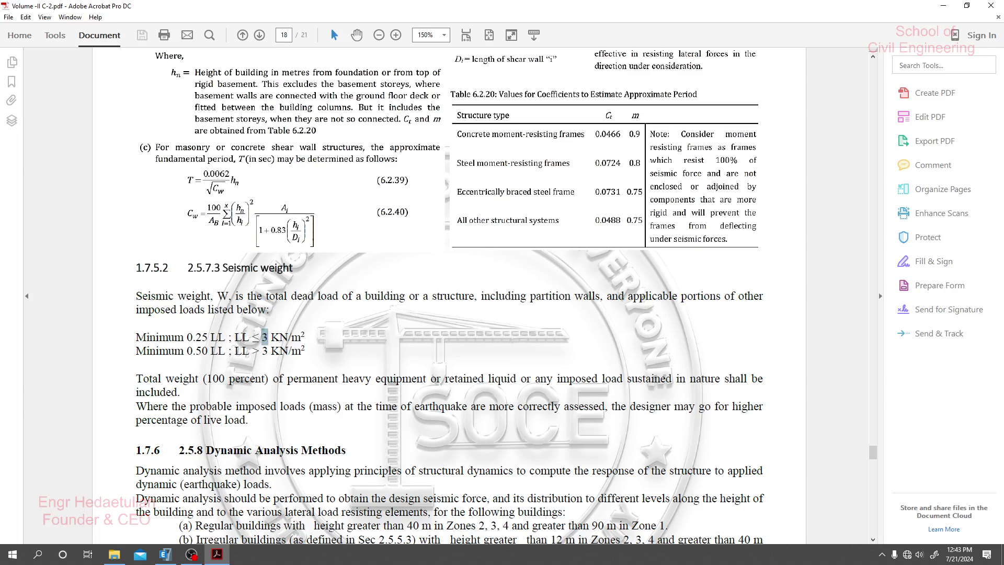
drag(232, 337, 288, 337)
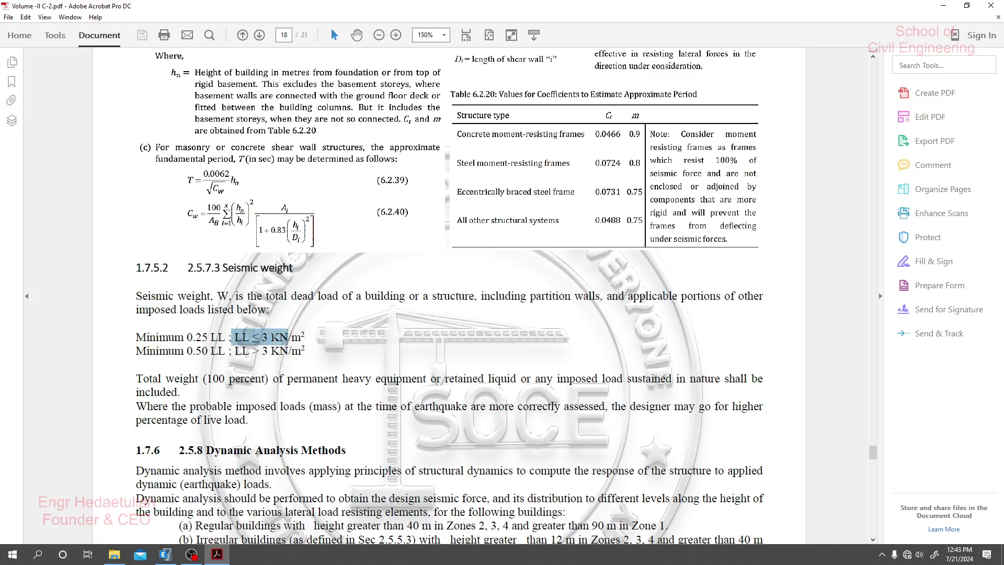
click(273, 339)
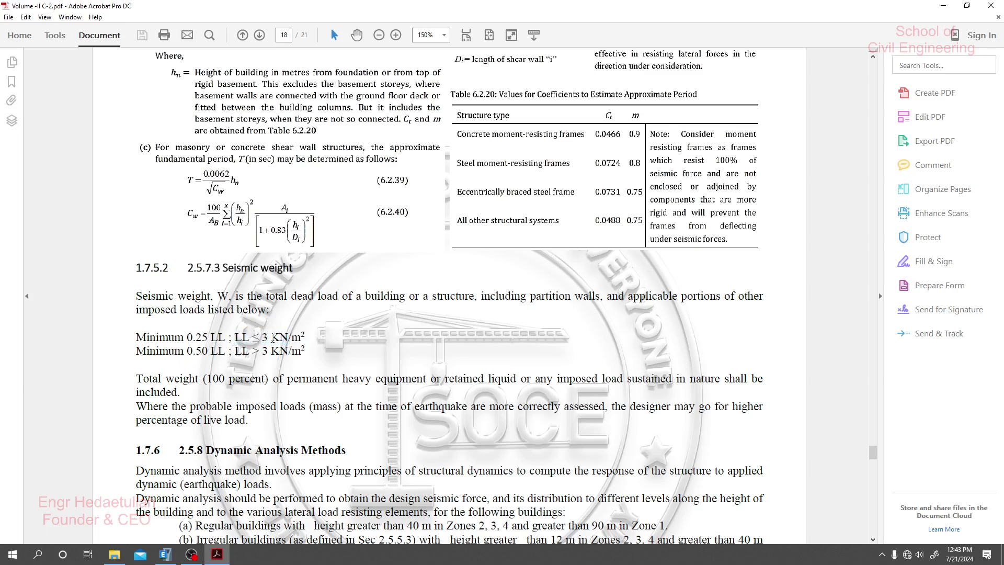
double_click(264, 337)
click(267, 337)
drag(306, 354, 234, 338)
click(211, 351)
drag(187, 352, 225, 352)
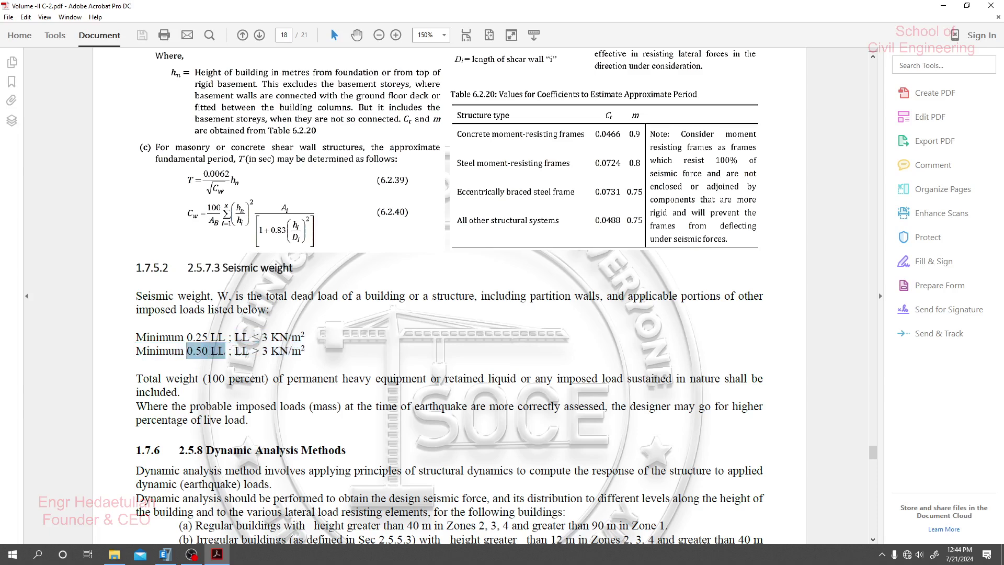
click(206, 354)
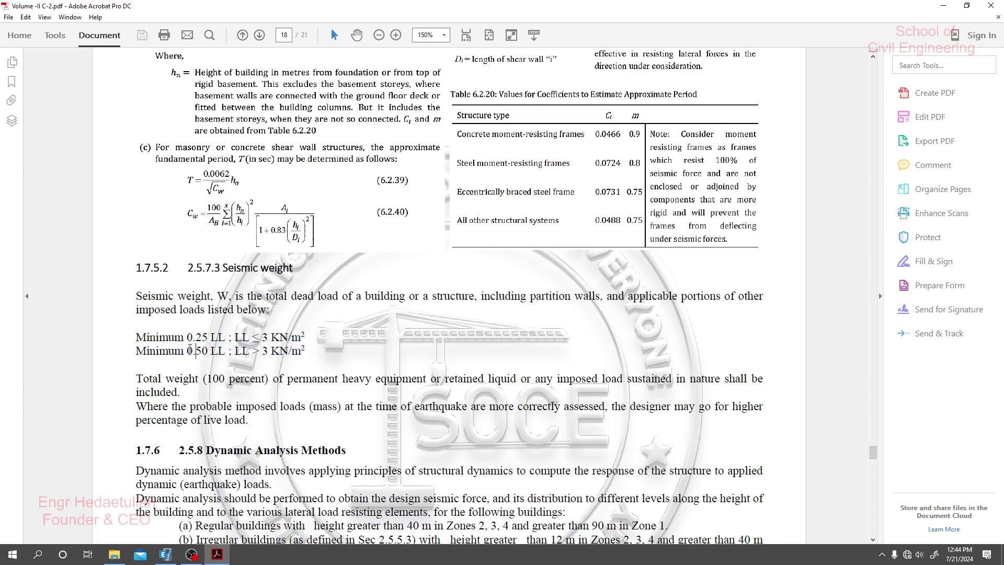
drag(229, 352, 187, 352)
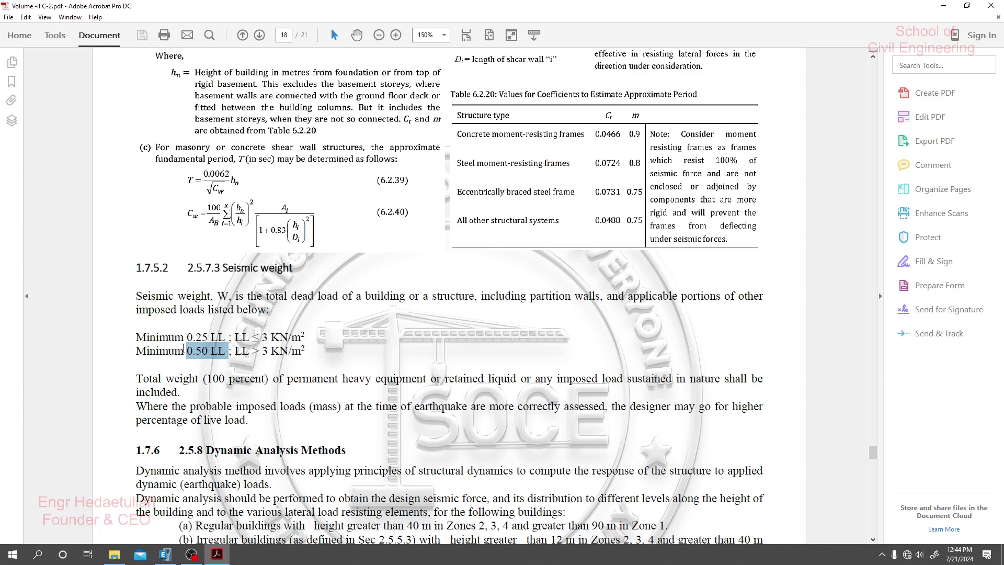
Re-check the Seismic weight paragraph and 0.25 LL limit, then return to ETABS
drag(213, 296, 135, 296)
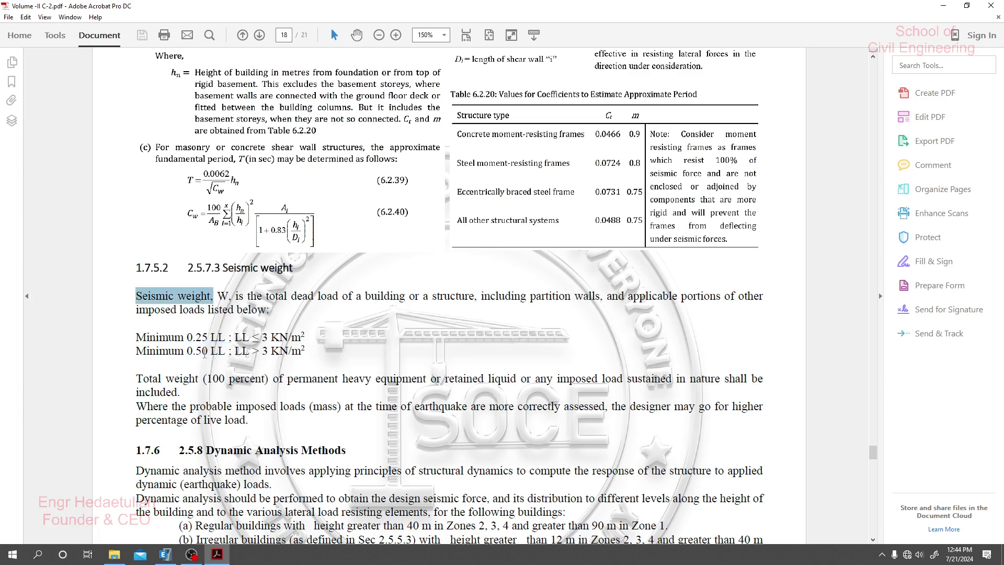
click(218, 355)
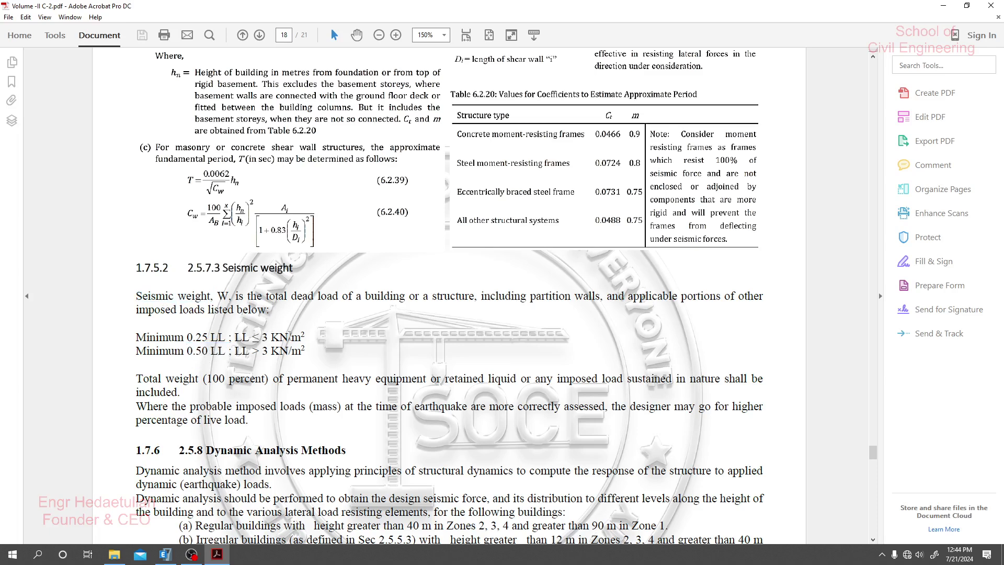
drag(306, 338, 234, 337)
click(270, 338)
double_click(270, 337)
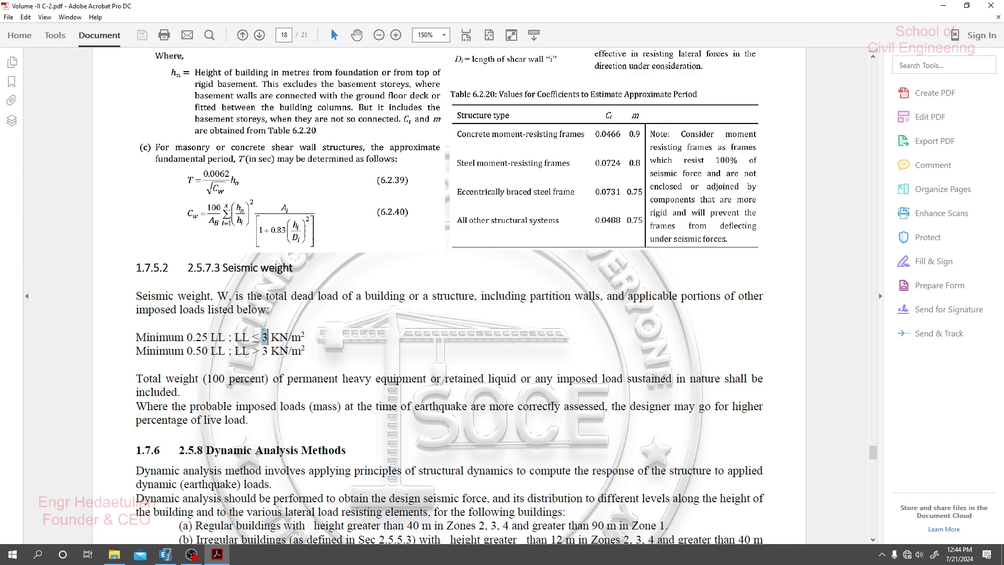
triple_click(304, 337)
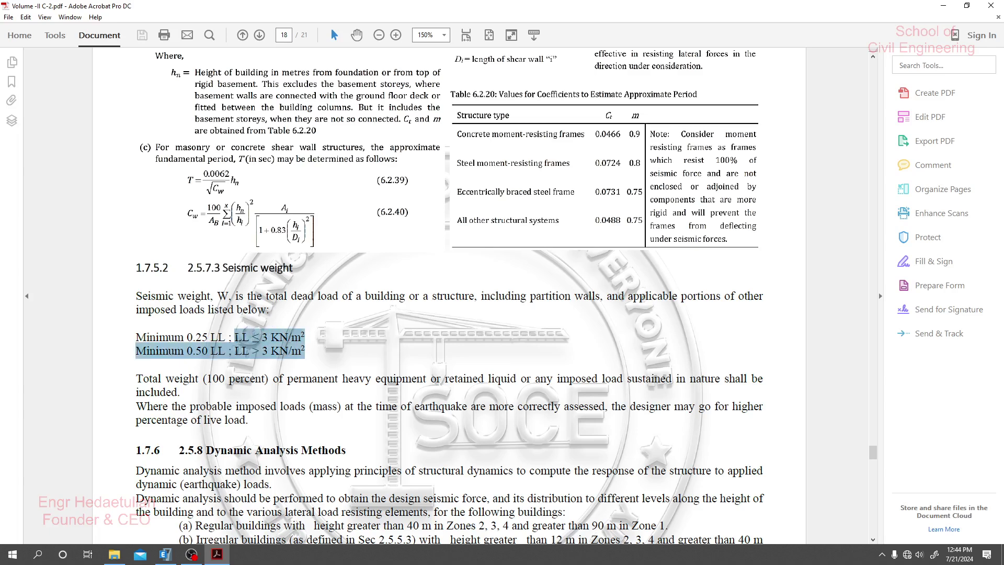
click(235, 339)
mouse_move(186, 337)
mouse_down()
mouse_move(232, 337)
mouse_move(186, 337)
mouse_up()
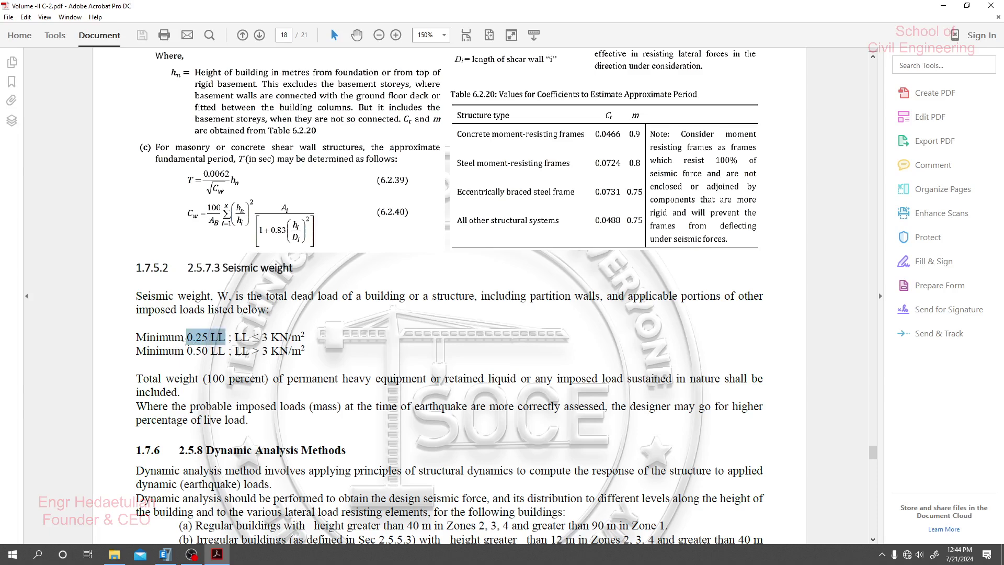
click(353, 363)
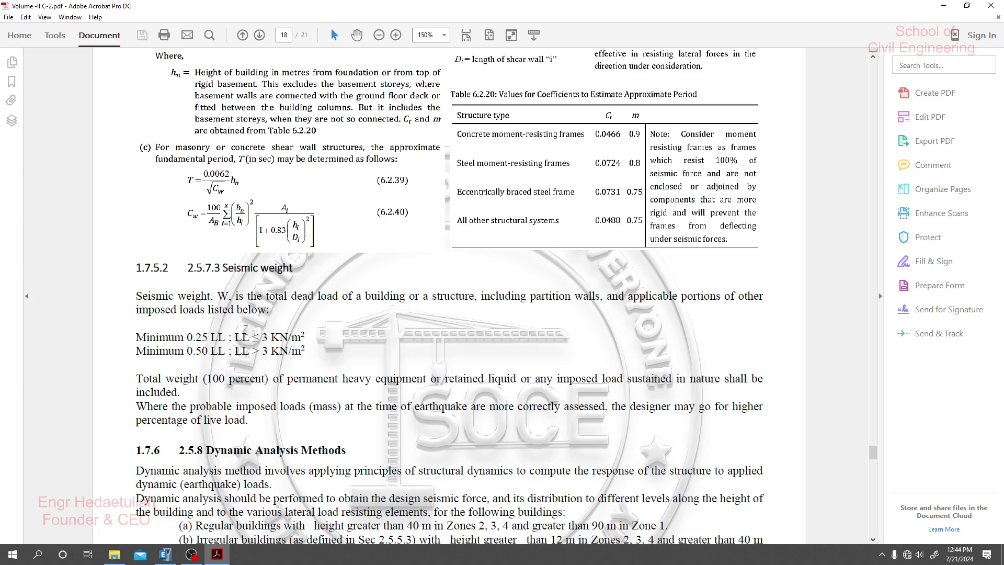
drag(234, 337, 306, 351)
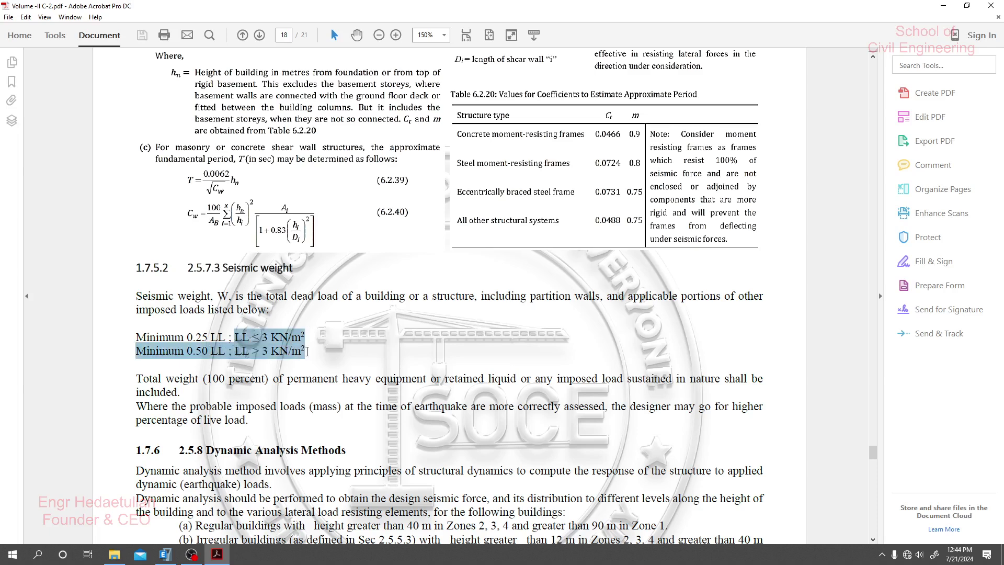
click(300, 343)
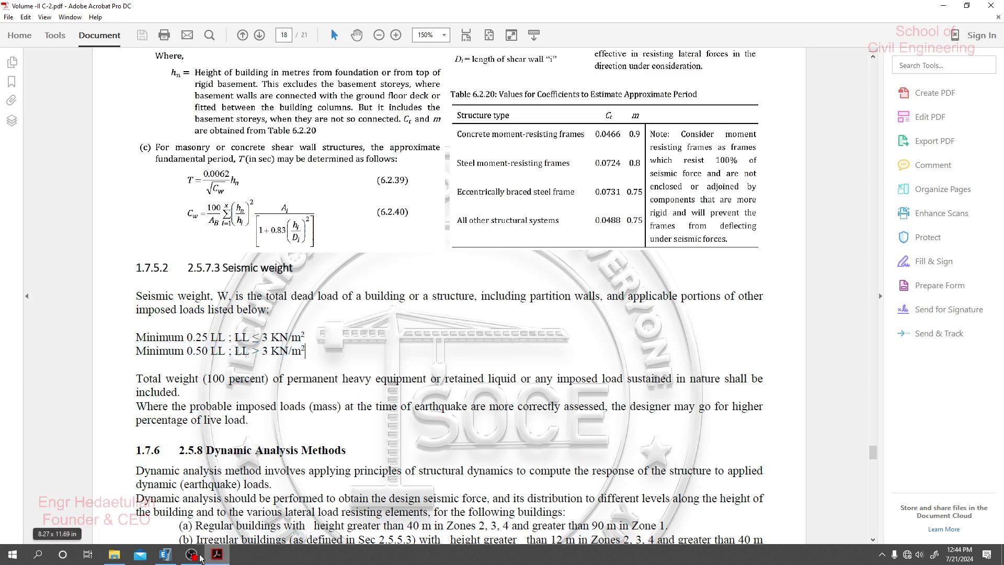
click(165, 554)
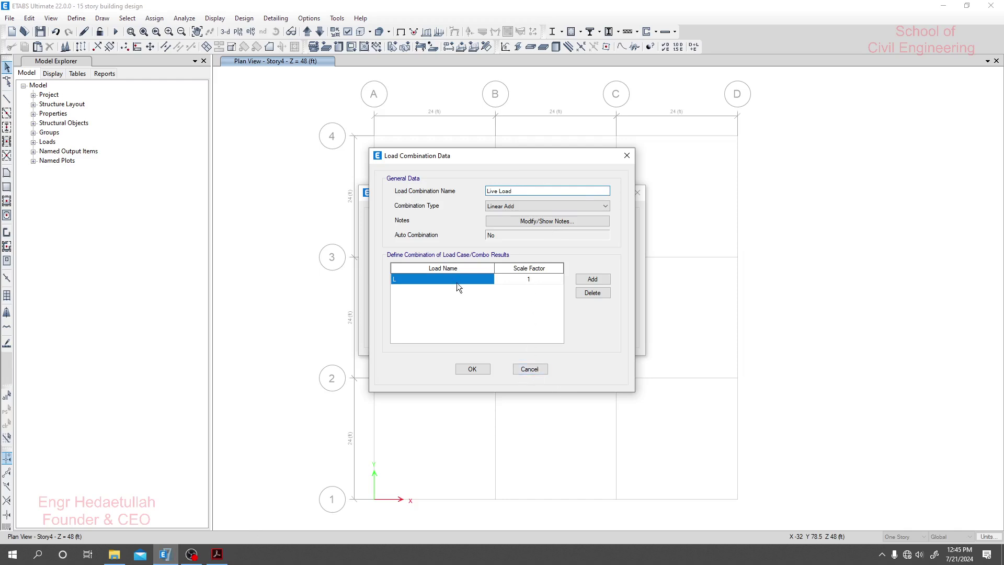
Discard the unfinished Live Load combination, leaving Dead Load, and glance at Load Cases without changes
click(524, 369)
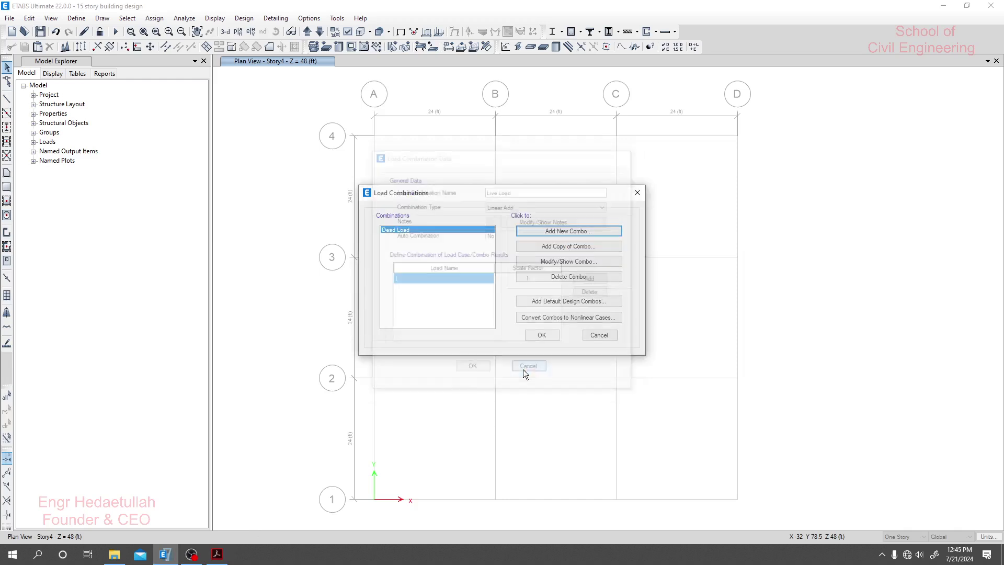
click(542, 336)
click(77, 18)
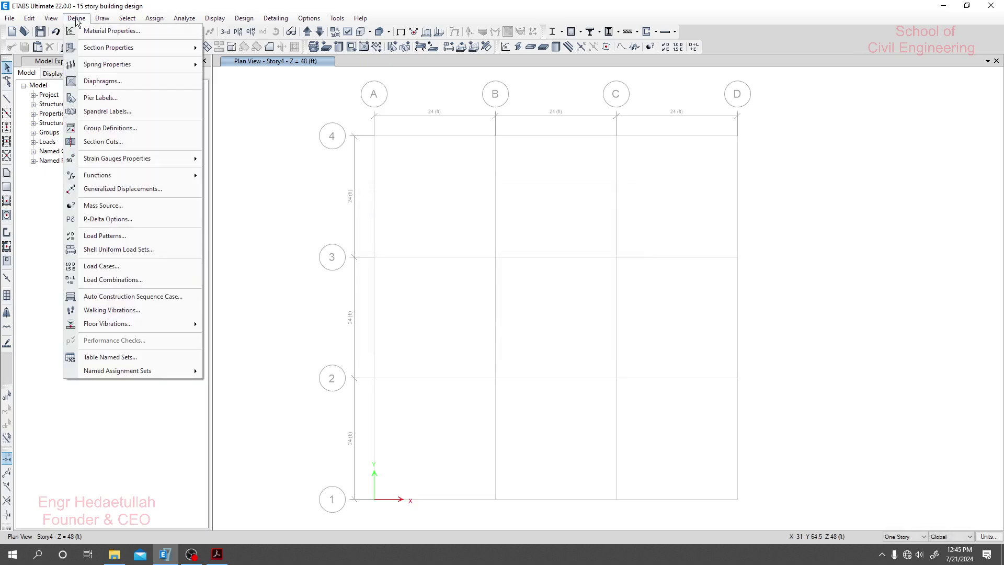
click(100, 271)
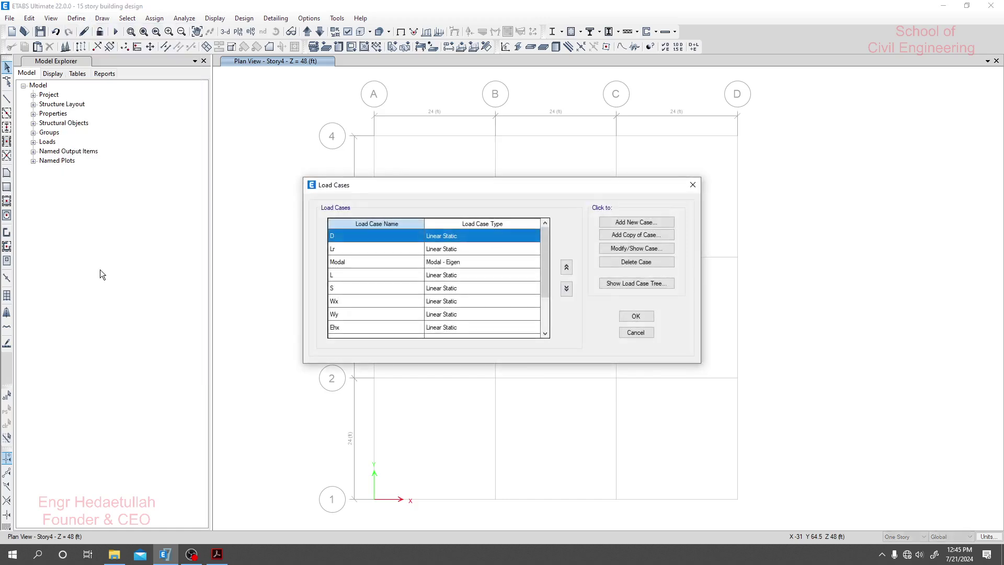
click(638, 333)
Open the load pattern definitions and select the L live pattern
click(77, 19)
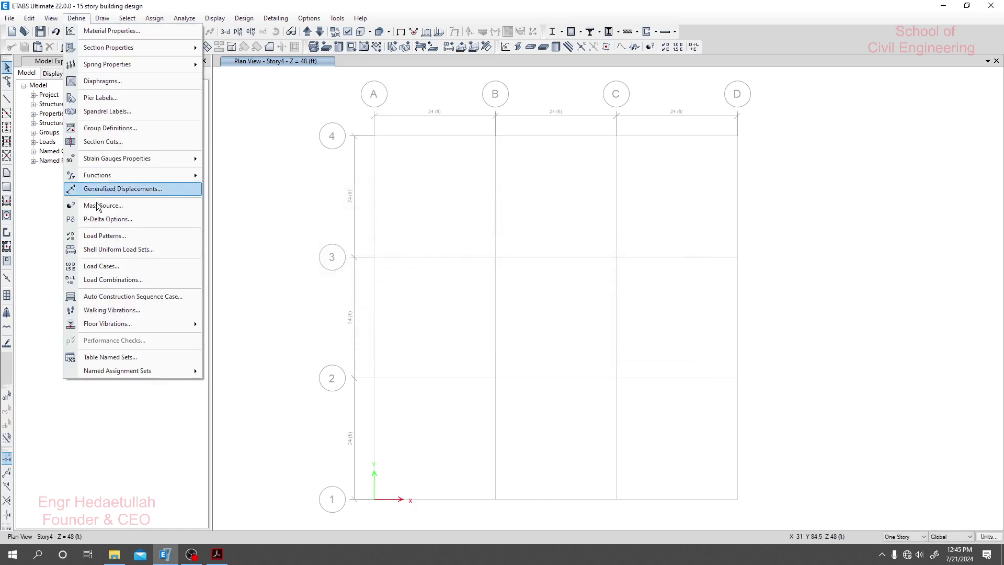
click(103, 235)
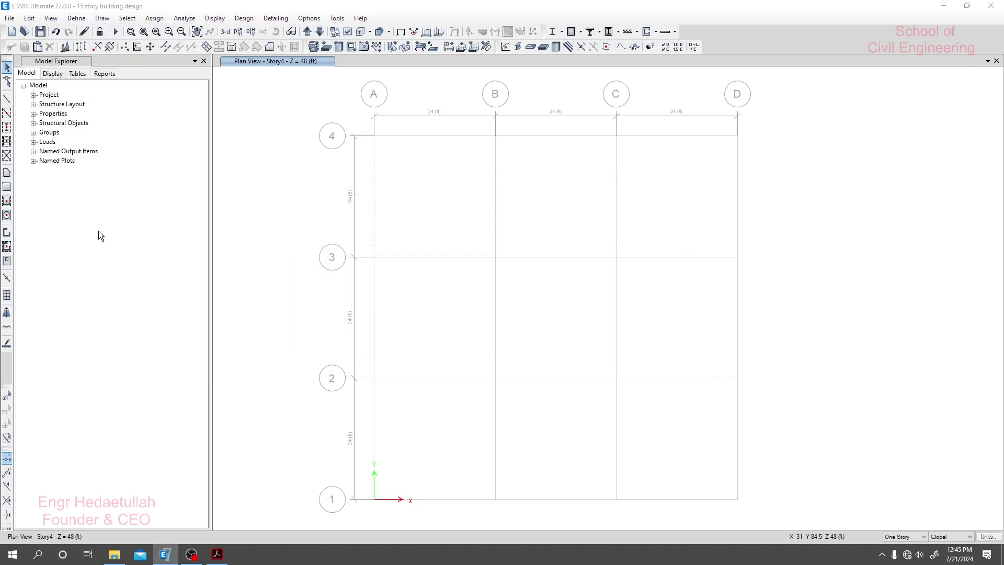
click(321, 273)
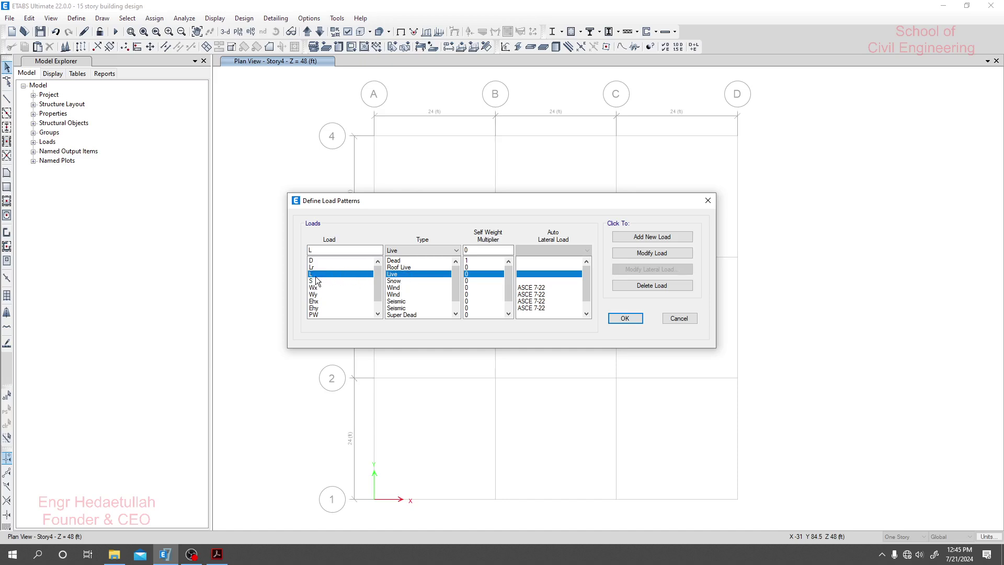
Rename the L load pattern to L>3kn/m2
click(333, 249)
text(>3kn/)
text(m2)
drag(343, 252, 289, 252)
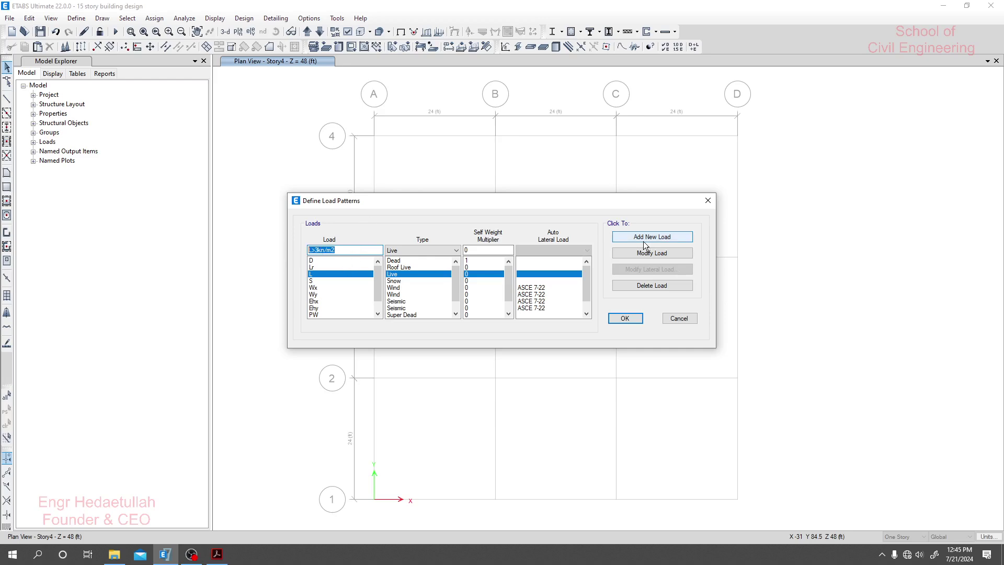
click(656, 259)
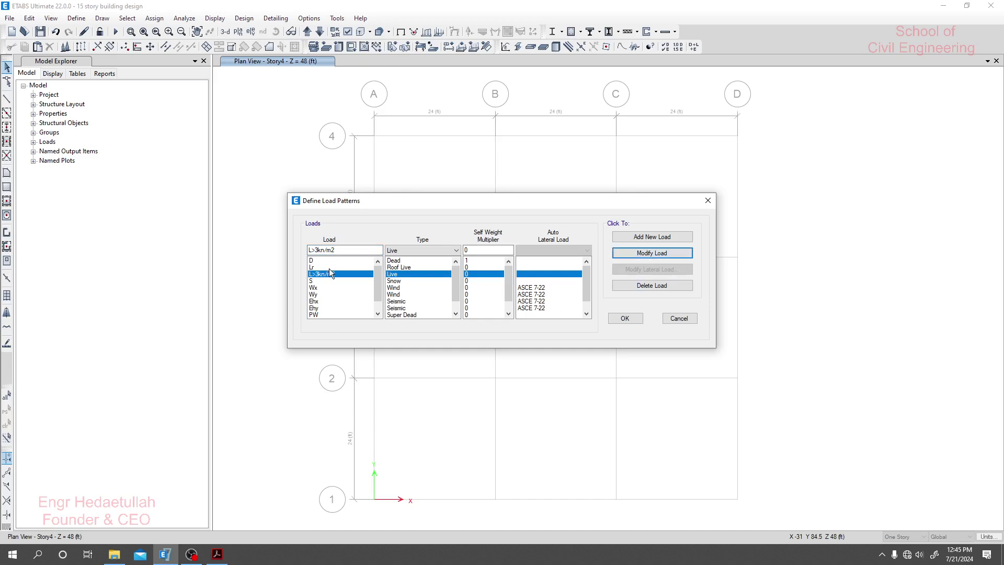
Add a new live load pattern named L<=3kn/m2
click(342, 250)
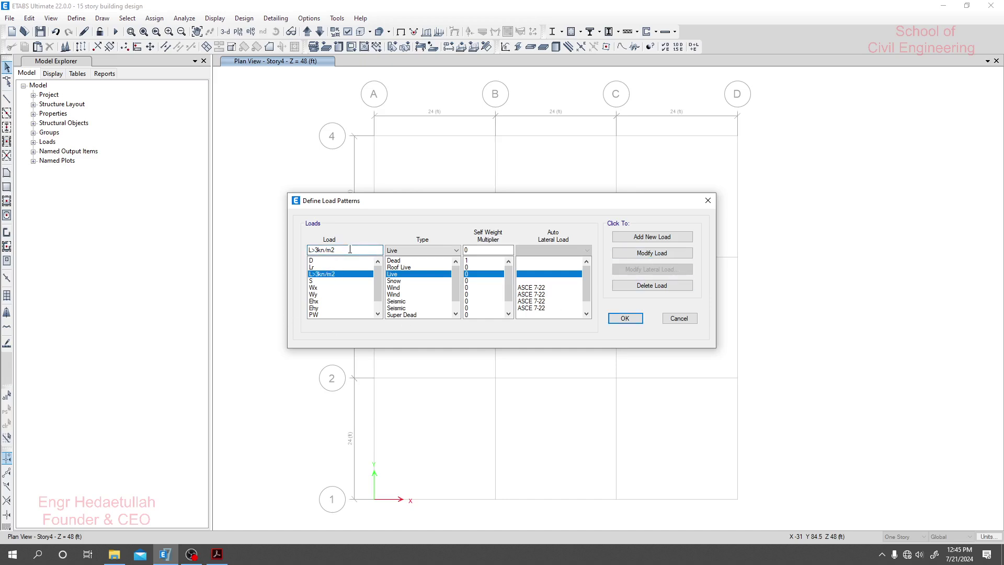
drag(315, 250, 312, 250)
text(<=)
click(653, 237)
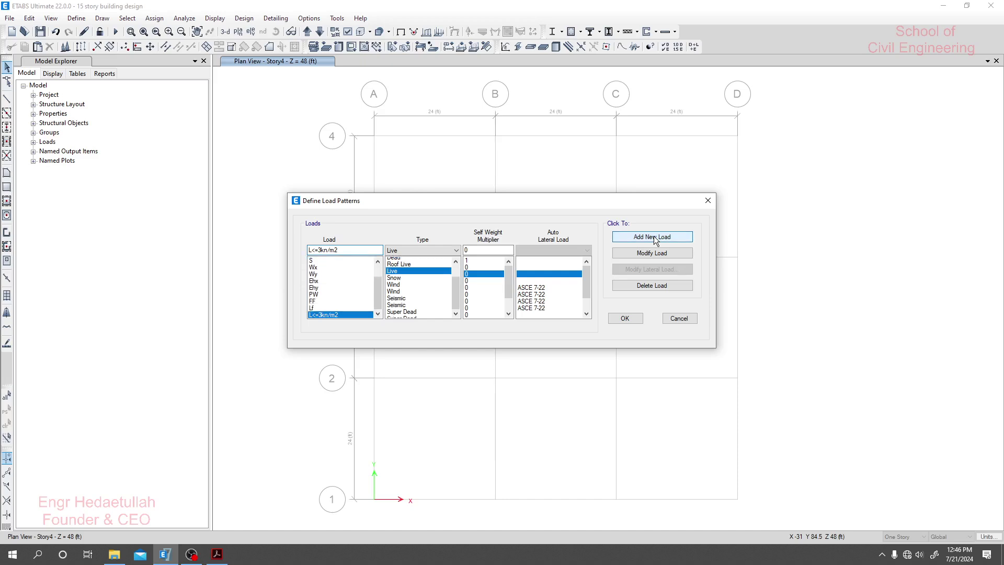
Review the L>3kn/m2, L<=3kn/m2 and S patterns, then accept the load pattern definitions
scroll(335, 296, up, 3)
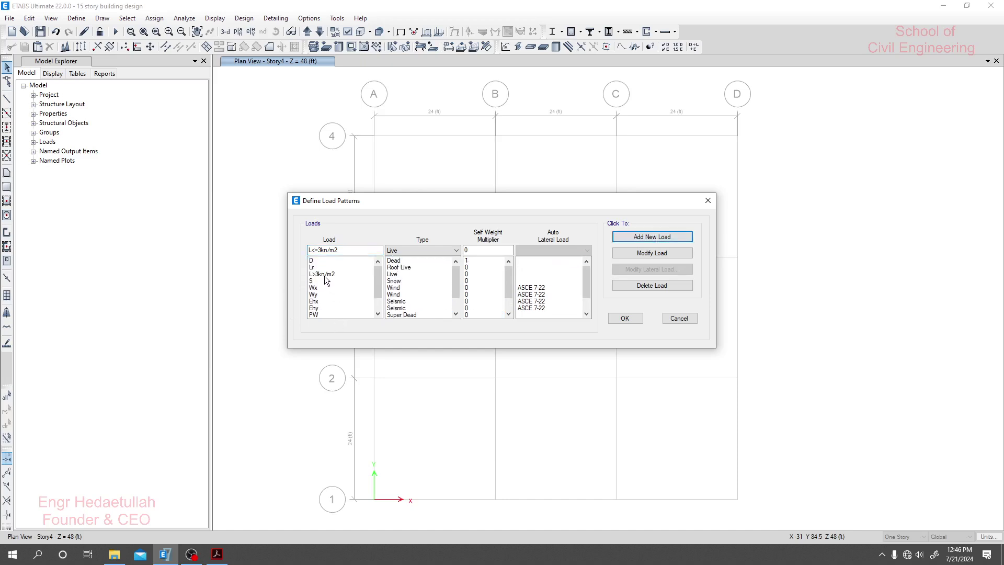
click(338, 274)
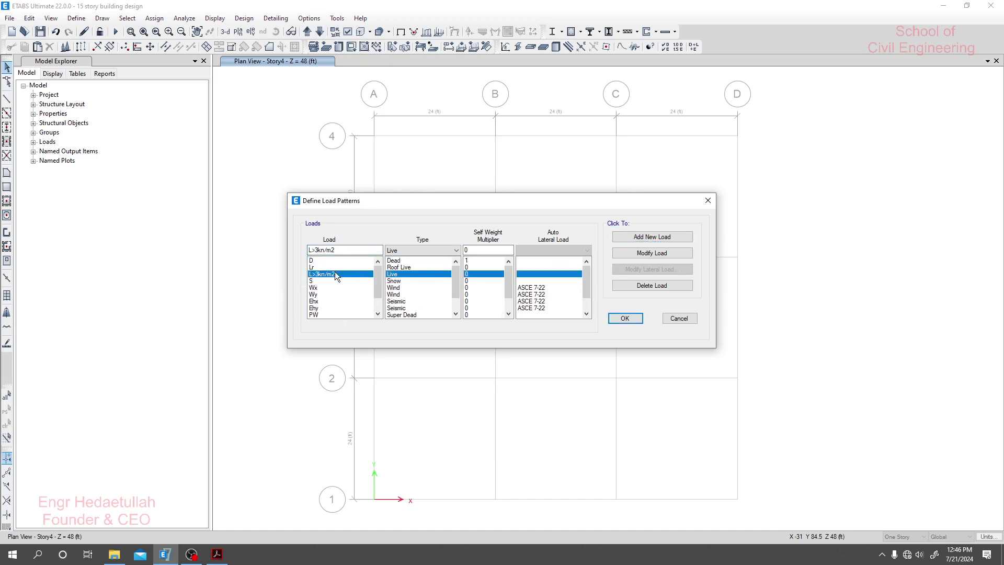
scroll(336, 293, down, 1)
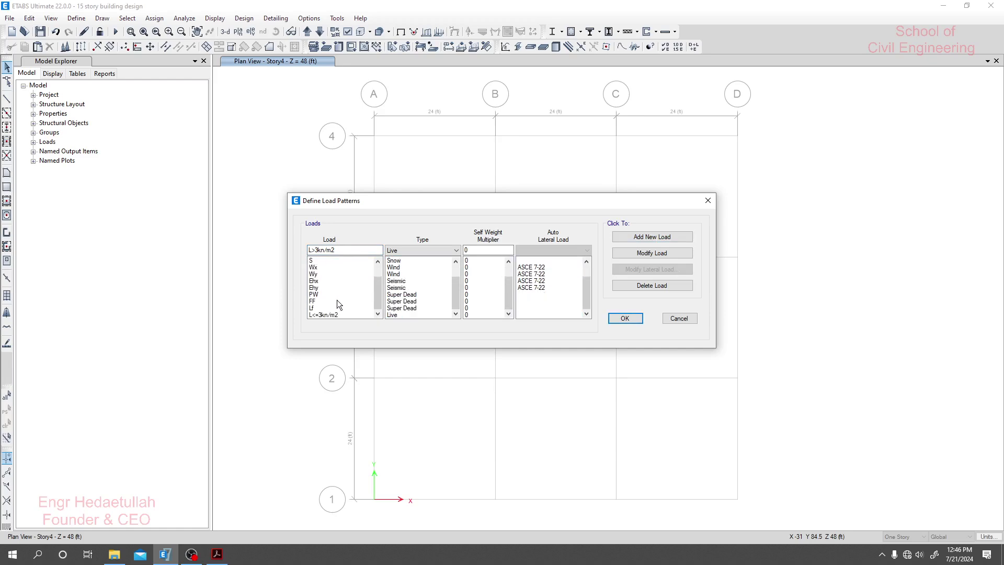
scroll(329, 312, up, 1)
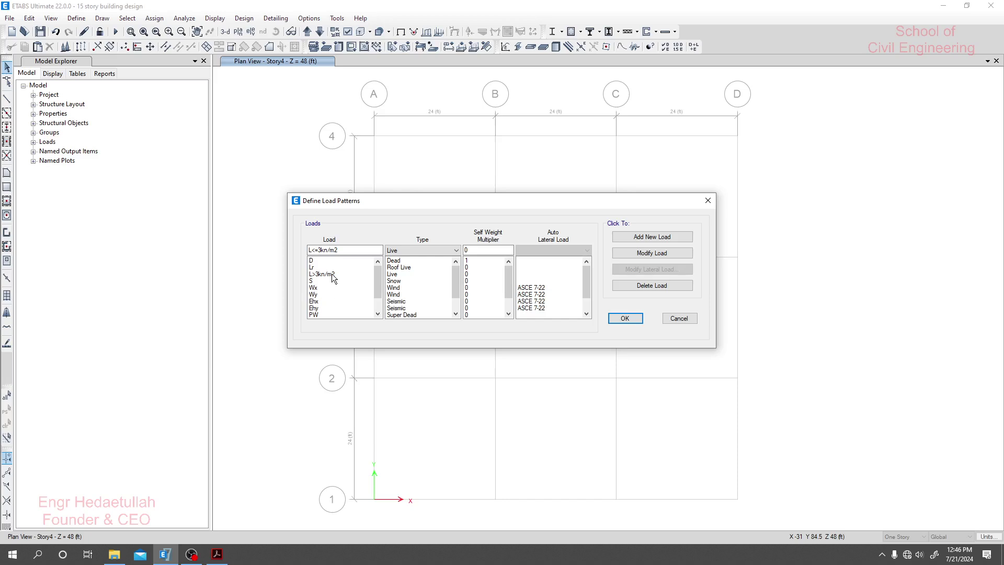
scroll(335, 314, down, 1)
click(331, 313)
scroll(331, 308, up, 1)
click(329, 274)
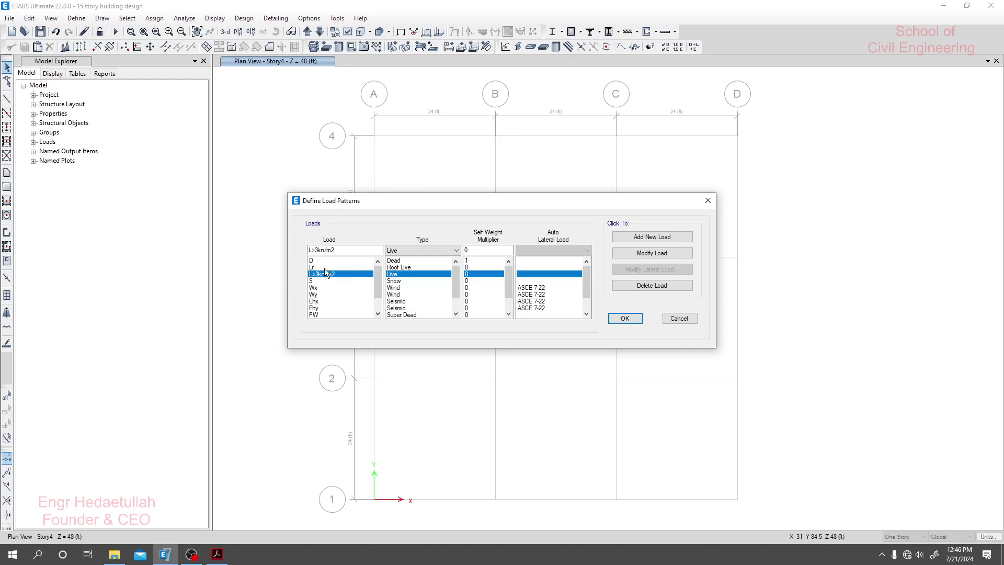
scroll(338, 291, down, 1)
click(329, 315)
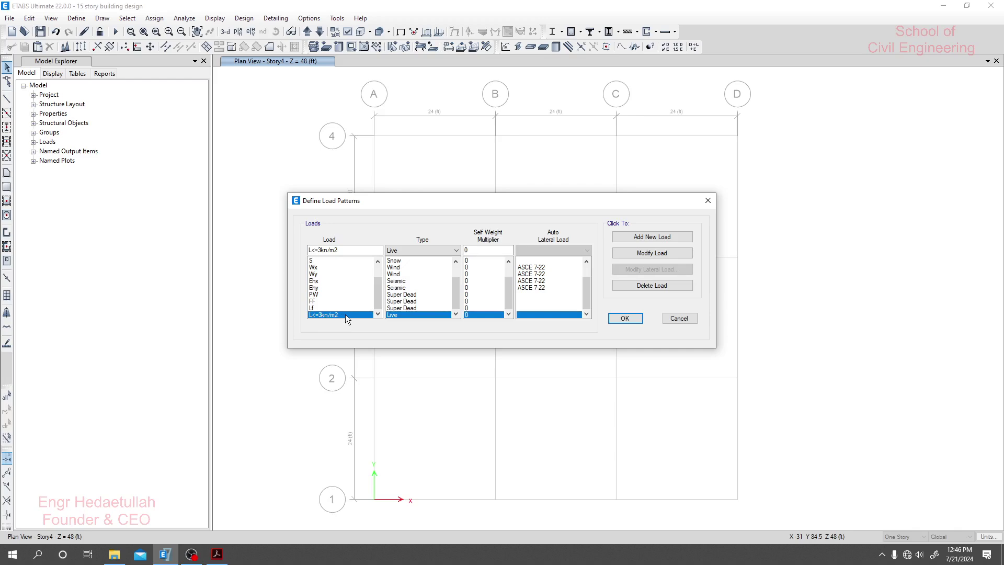
scroll(346, 314, up, 1)
click(330, 280)
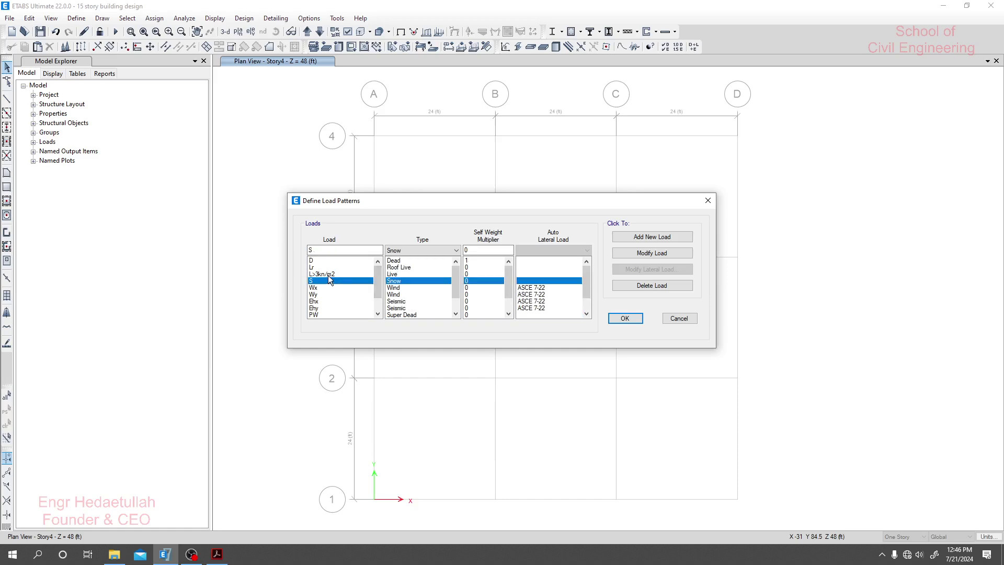
click(330, 274)
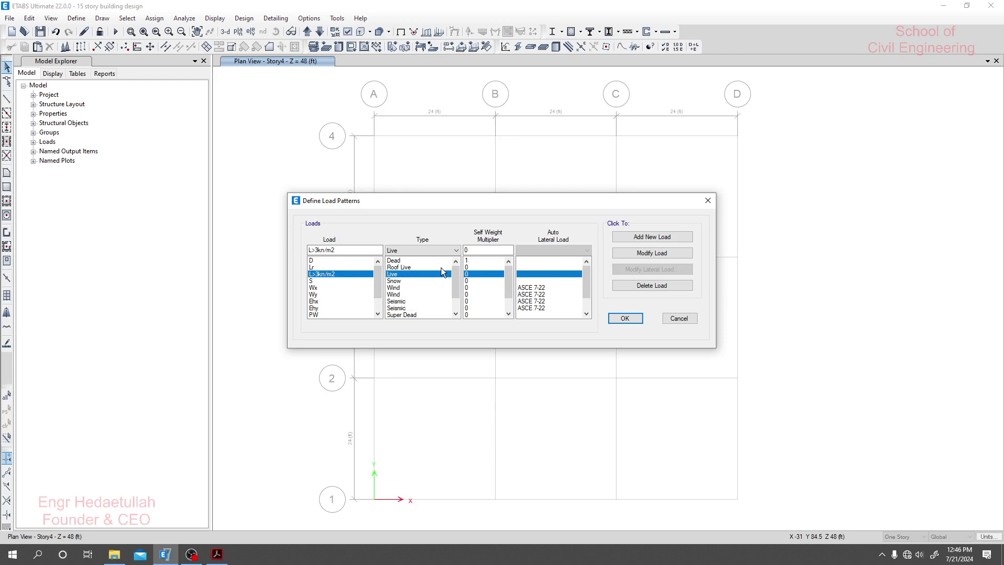
click(625, 319)
click(76, 18)
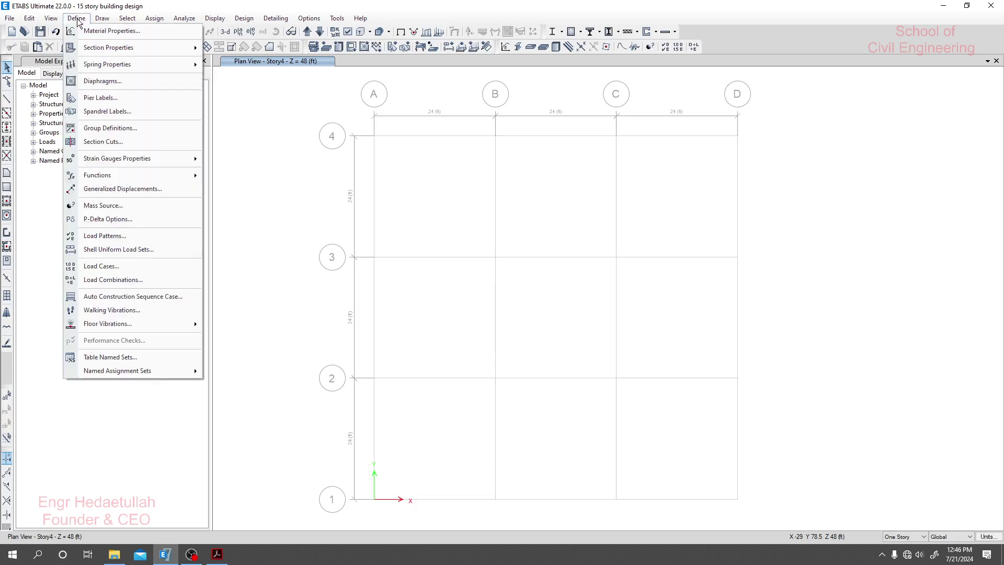
Open the L load case for editing, keeping L>3kn/m2 as its applied pattern
click(112, 266)
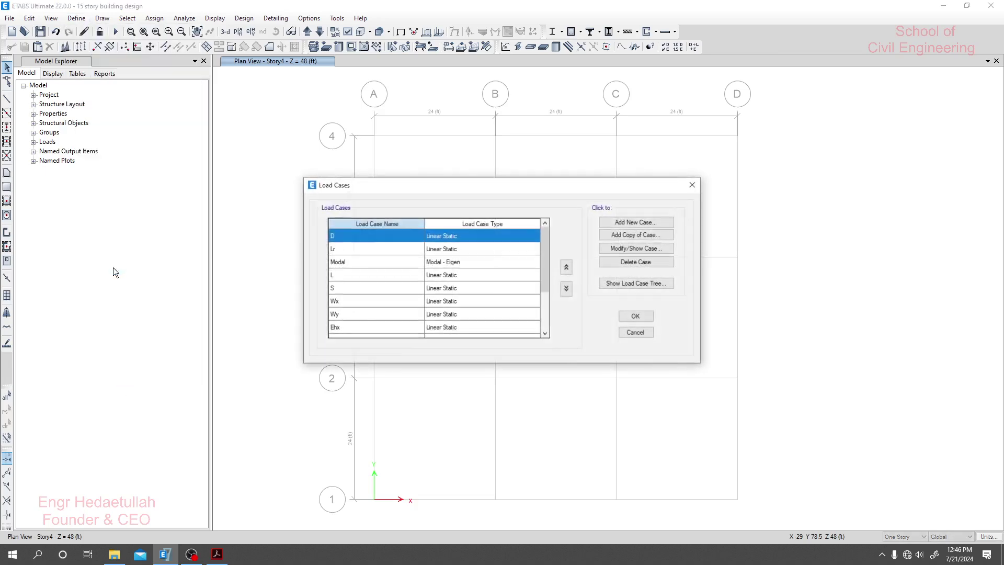
scroll(411, 332, down, 2)
click(354, 329)
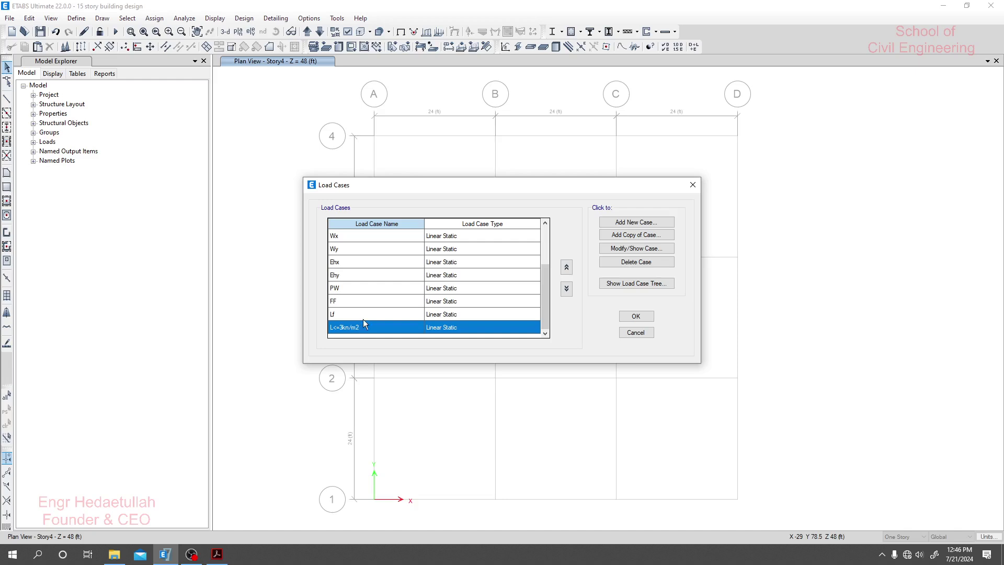
scroll(377, 312, up, 2)
click(349, 277)
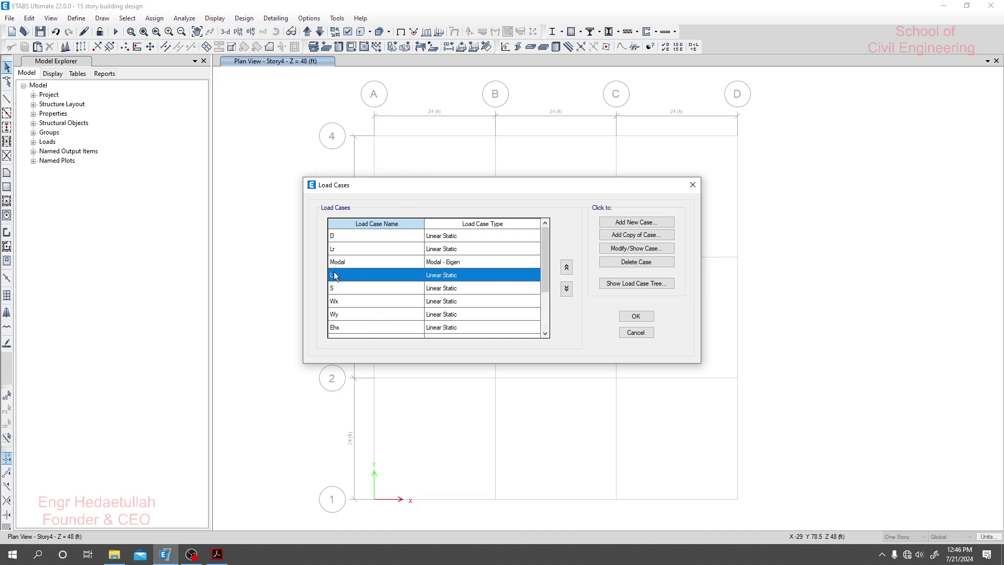
scroll(376, 308, down, 1)
scroll(372, 294, up, 1)
click(634, 249)
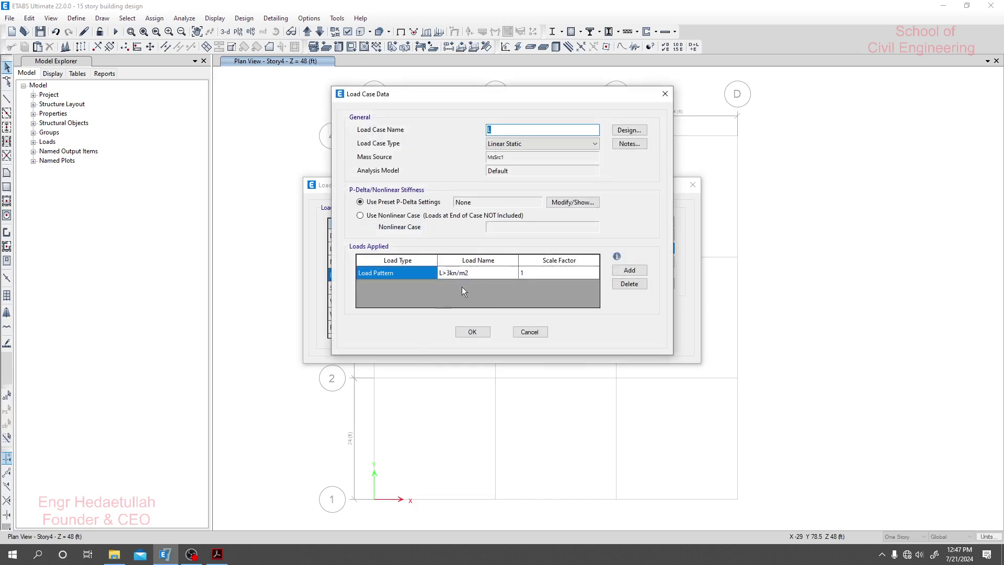
click(475, 273)
click(463, 273)
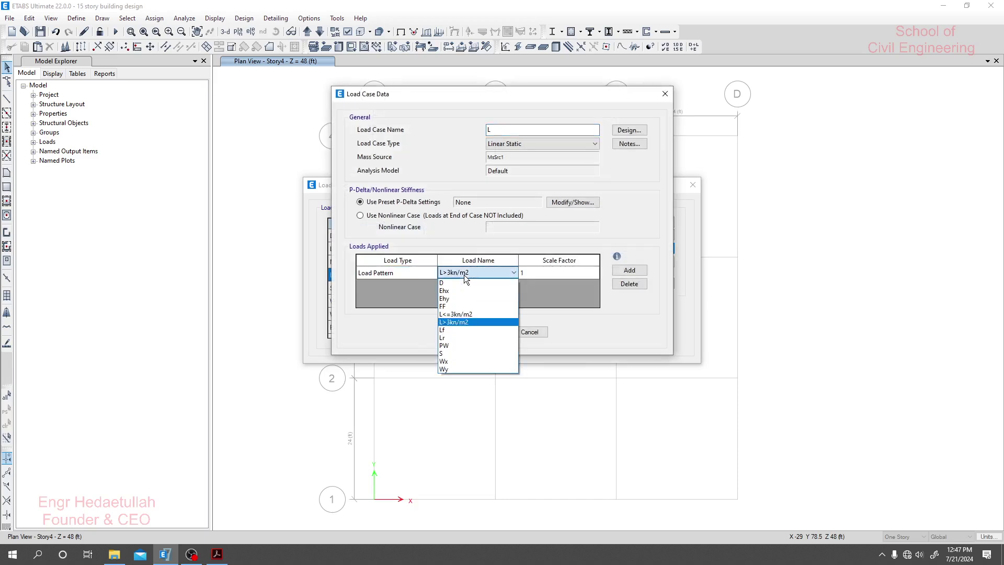
click(451, 321)
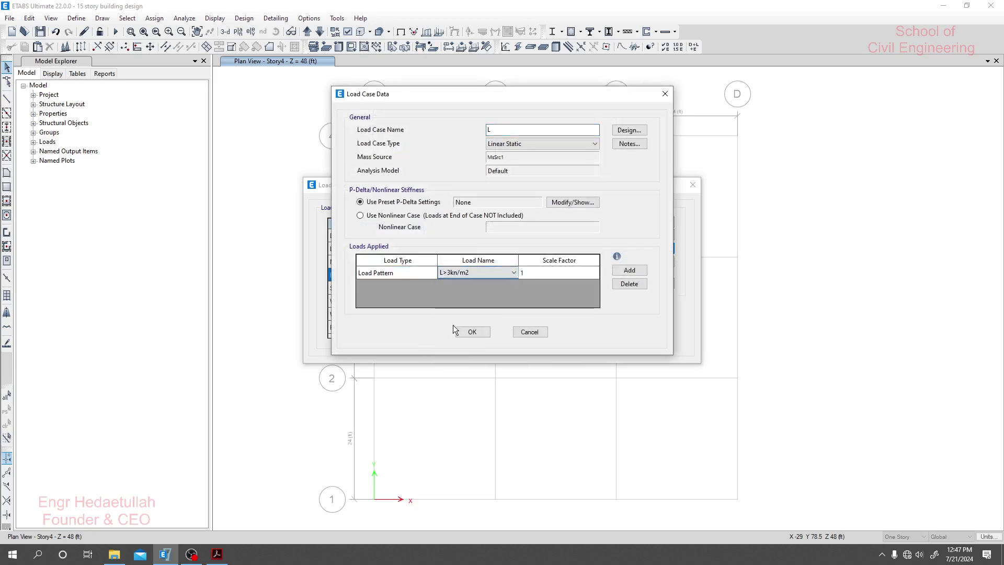
Rename the L load case to L>3kn/m2 and confirm
click(516, 131)
text(L>3kn)
key(BackSpace)
key(BackSpace)
text(kn/)
key(BackSpace)
key(BackSpace)
key(BackSpace)
key(BackSpace)
text(3)
text(/m)
click(472, 333)
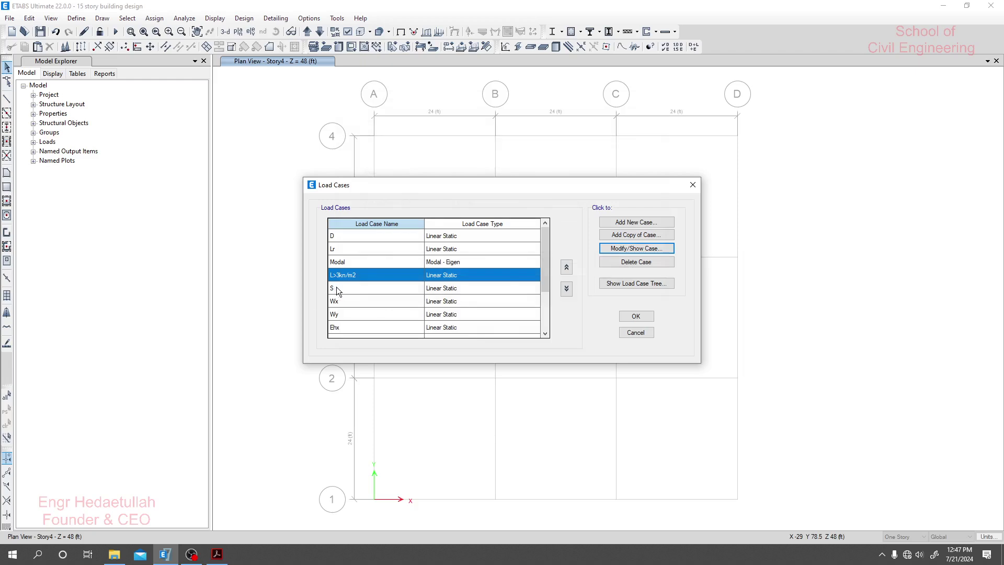
Check the L<=3kn/m2, Lf and FF load cases, then accept the load case list
scroll(365, 306, down, 2)
click(378, 327)
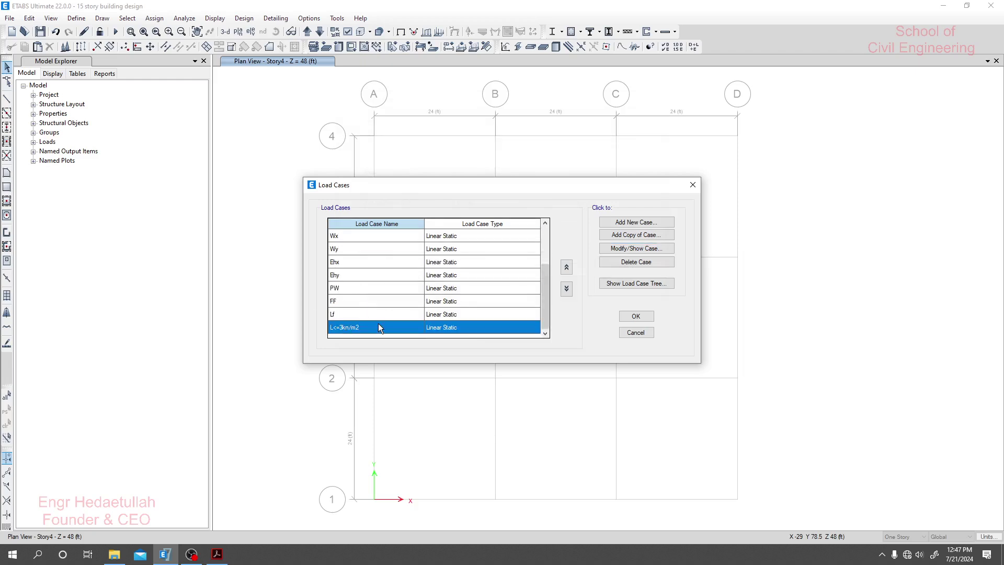
scroll(371, 308, up, 2)
scroll(380, 291, down, 2)
click(341, 315)
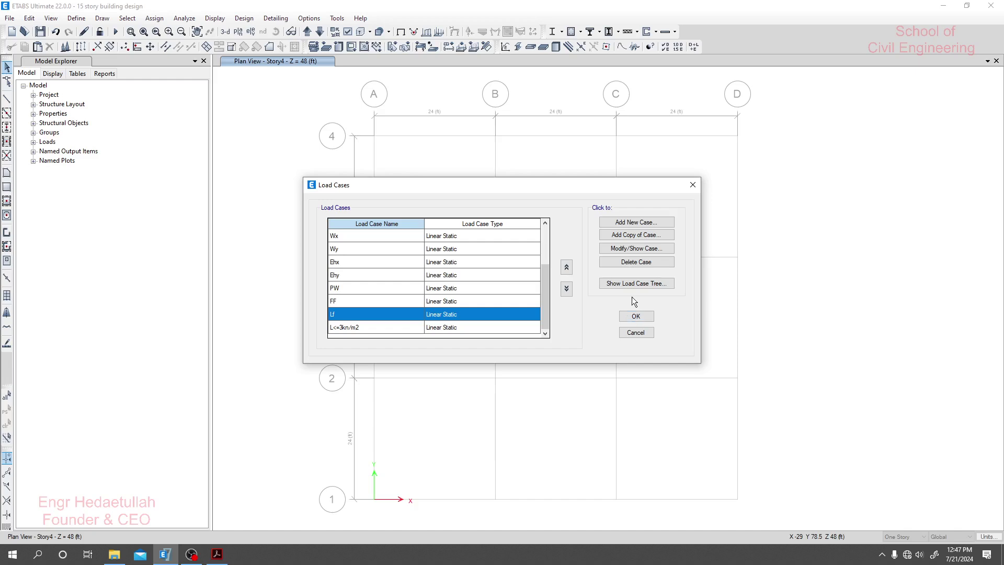
click(365, 300)
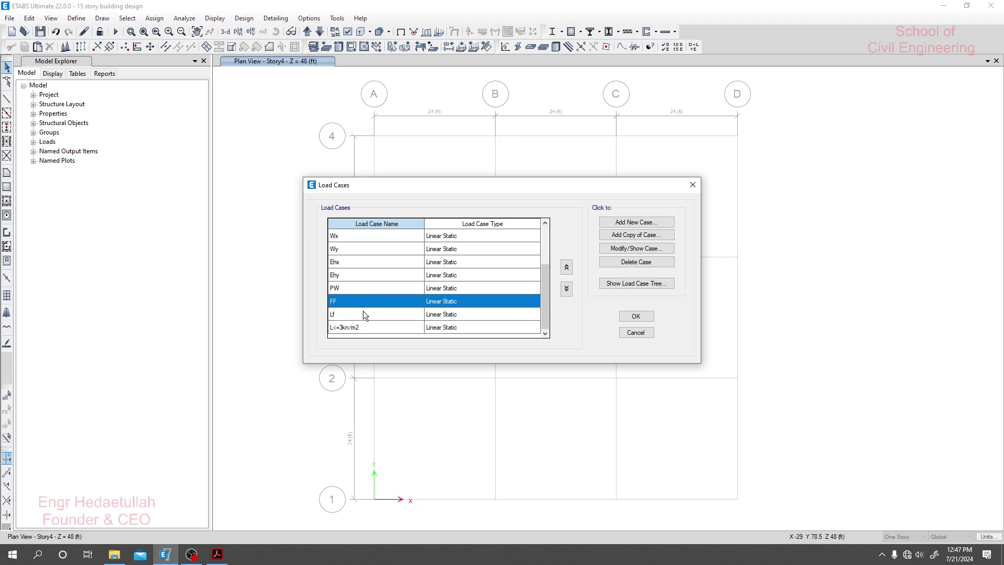
click(350, 327)
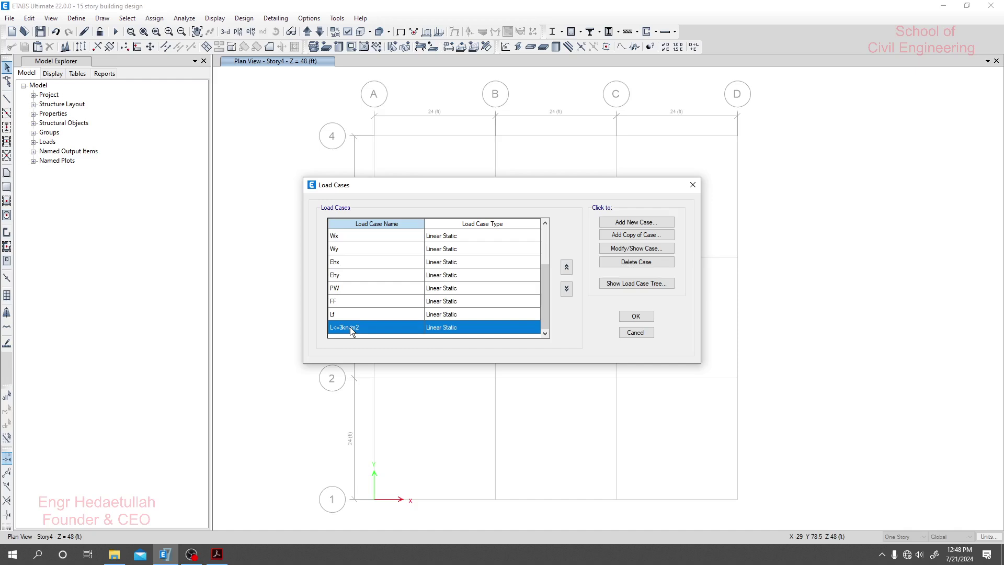
click(343, 314)
scroll(369, 309, up, 2)
scroll(366, 306, down, 2)
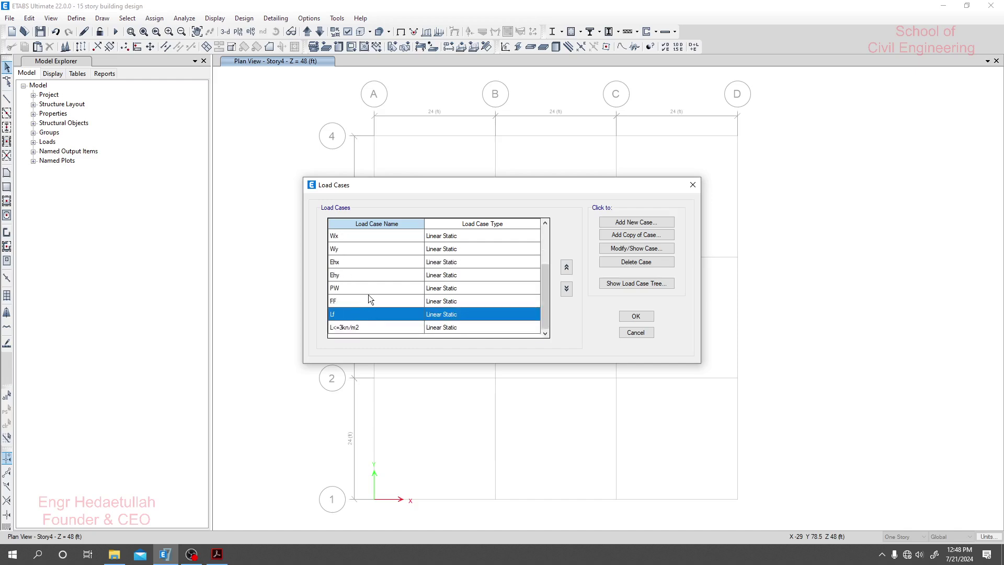
click(633, 315)
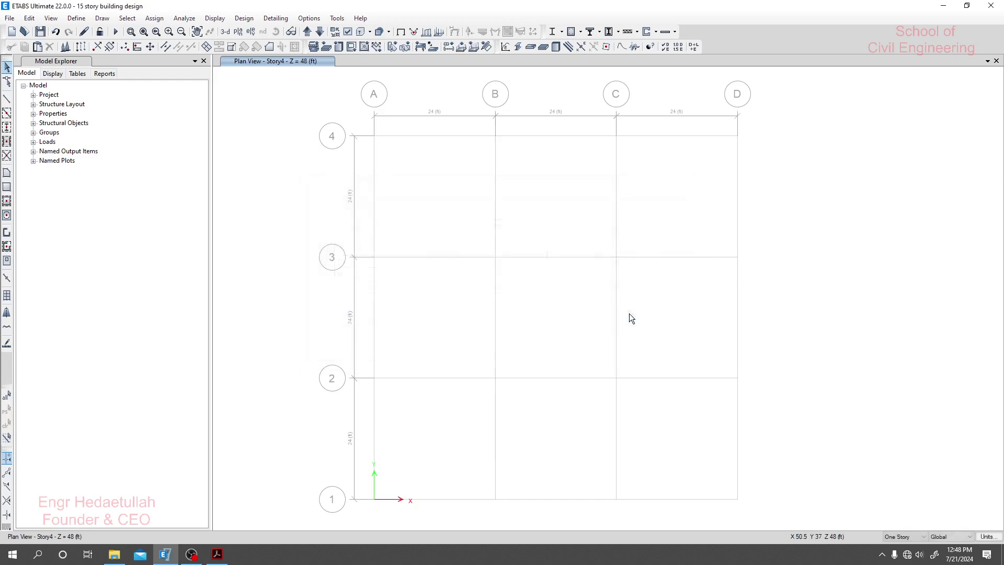
click(77, 18)
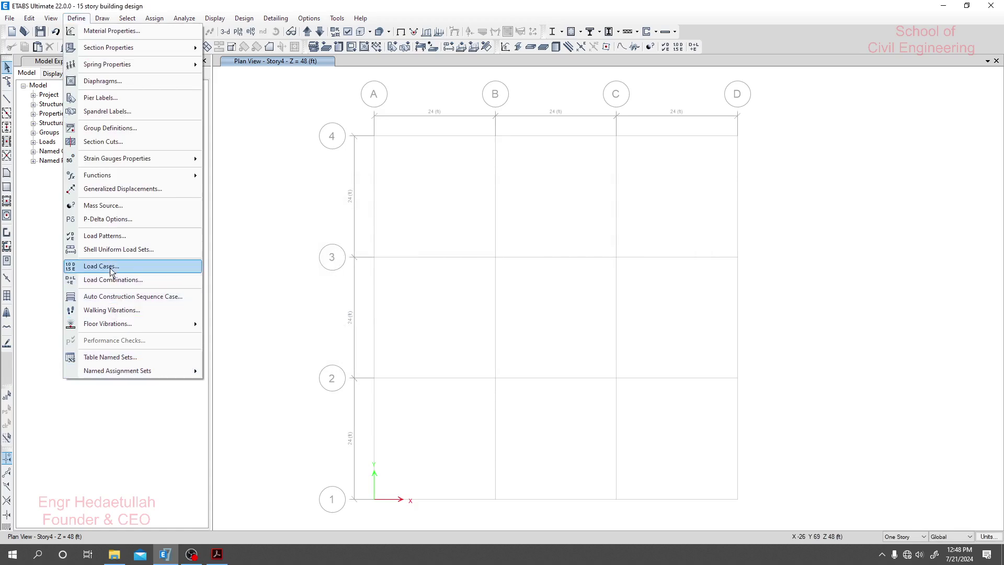
Rename the Lr roof live pattern to Lr>3kn/m2 by pasting the >3kn/m2 suffix
click(124, 235)
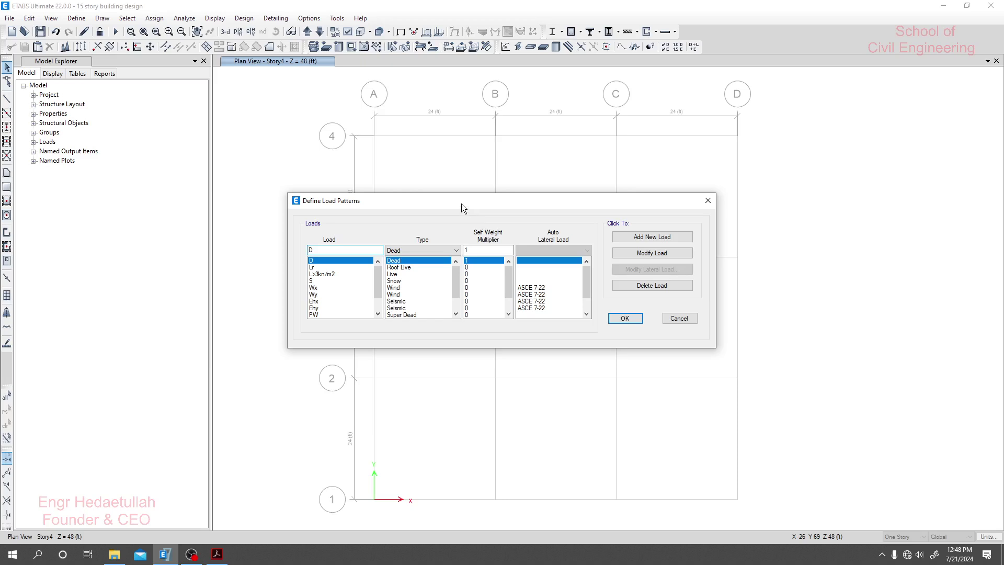
click(323, 268)
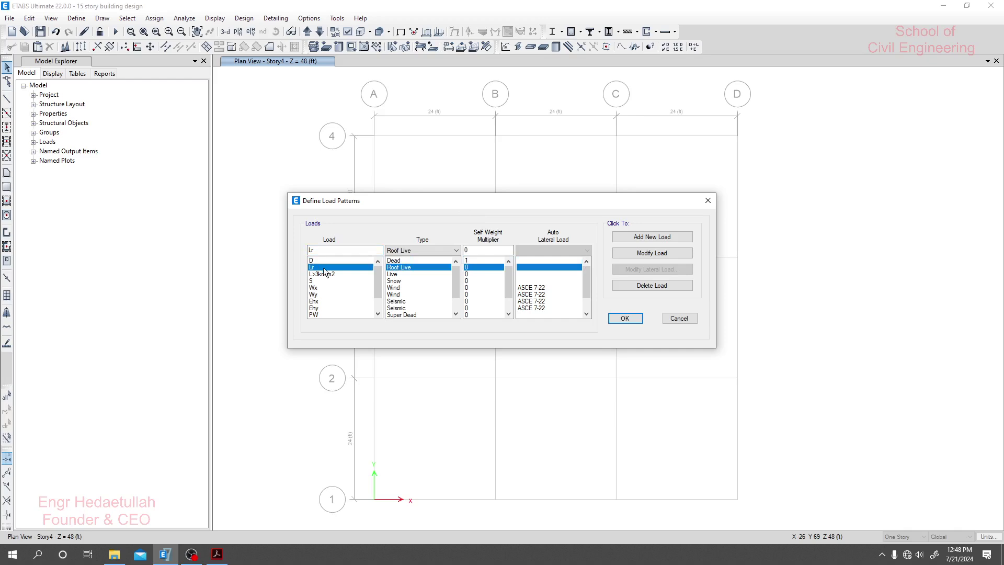
scroll(336, 281, down, 1)
scroll(339, 303, up, 1)
click(324, 251)
click(331, 274)
drag(335, 250, 313, 247)
key(ctrl+c)
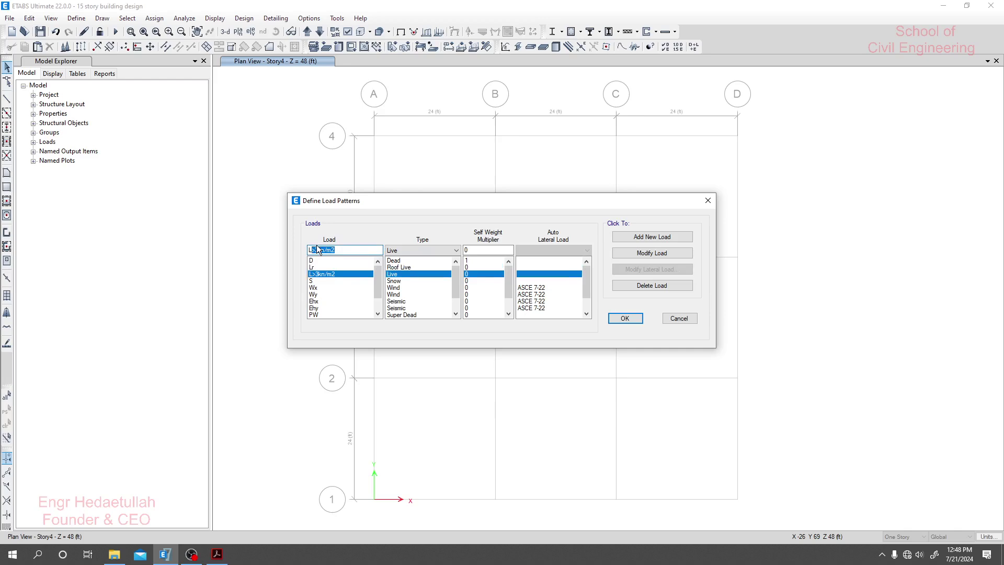
click(323, 267)
click(335, 250)
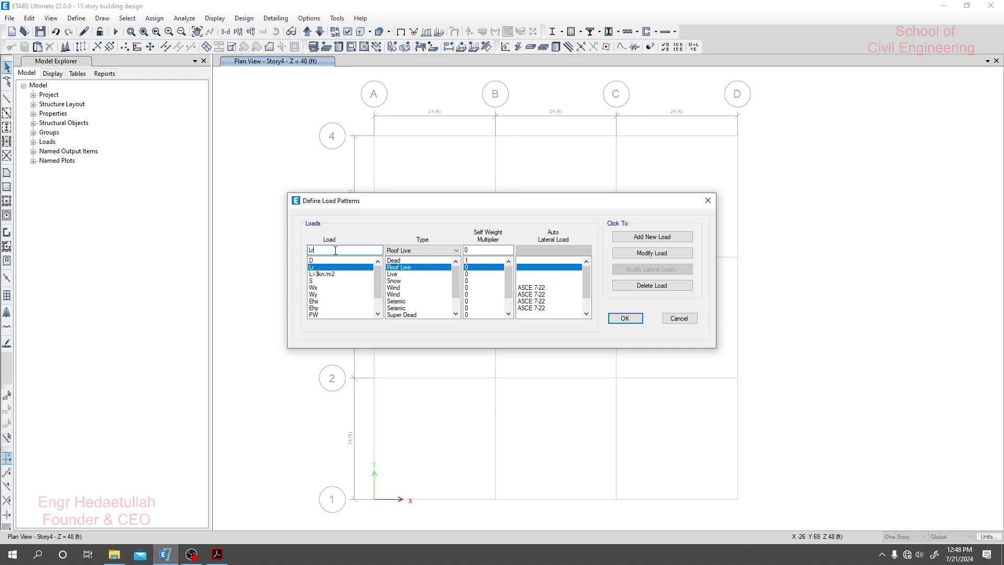
key(ctrl+v)
click(651, 253)
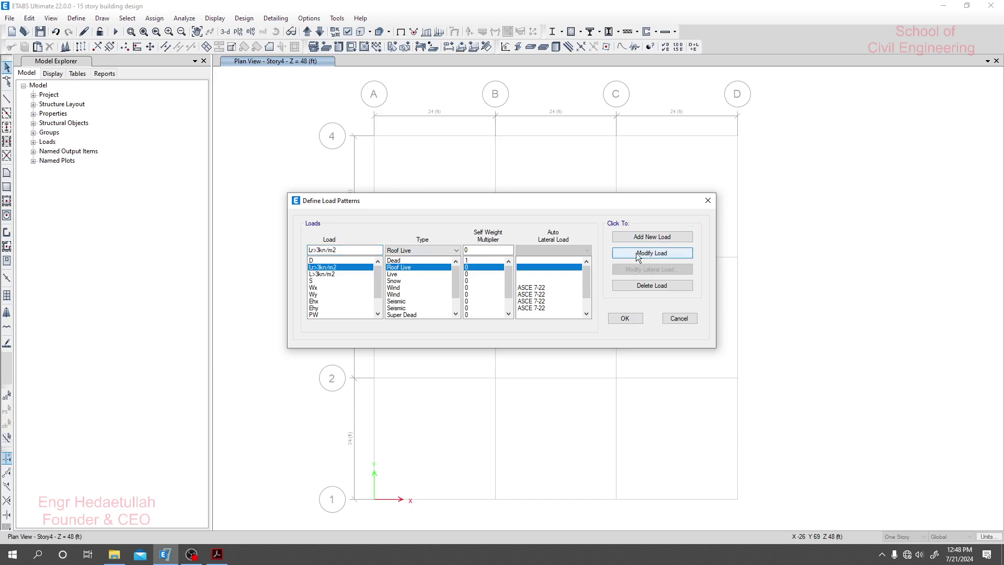
Add Lr<=3kn/m2 as a new roof live pattern and accept the patterns
click(316, 249)
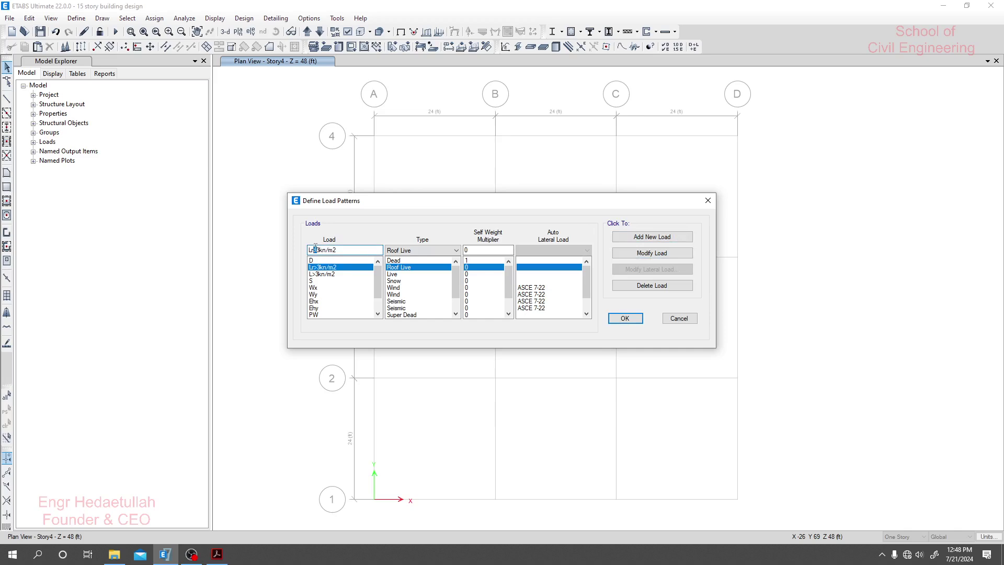
text(<=)
click(653, 238)
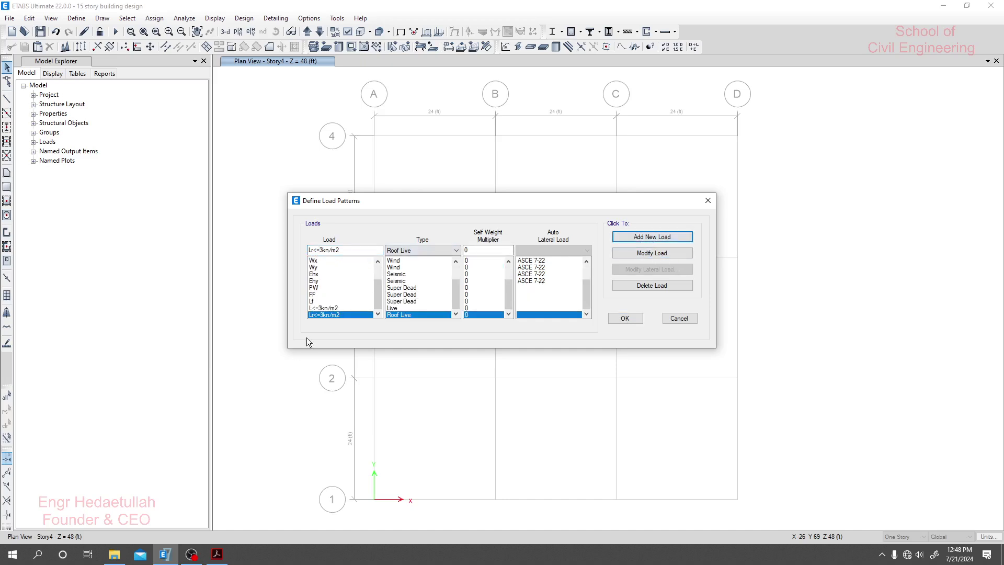
click(632, 323)
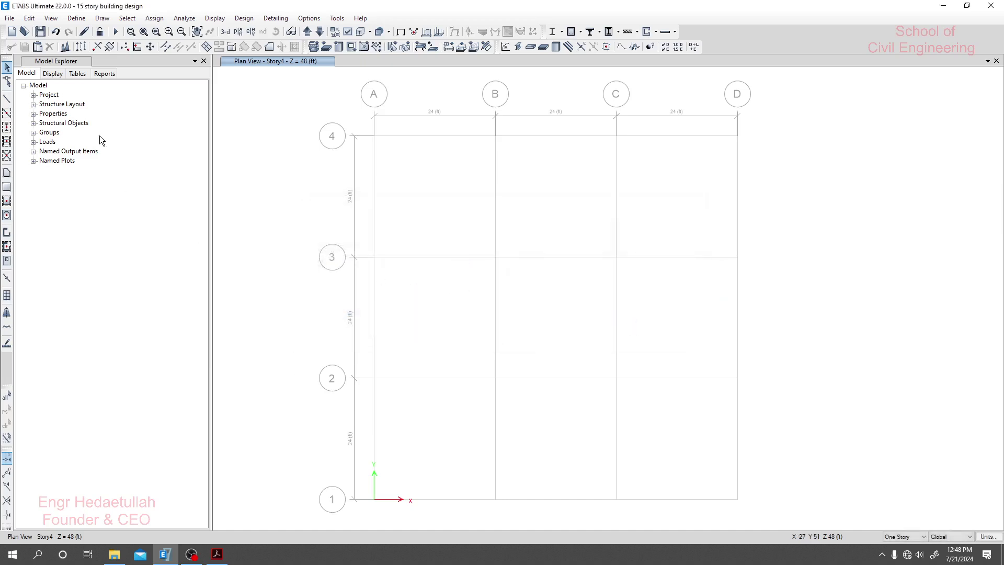
Open the load cases list and select the Lr roof live case
click(76, 19)
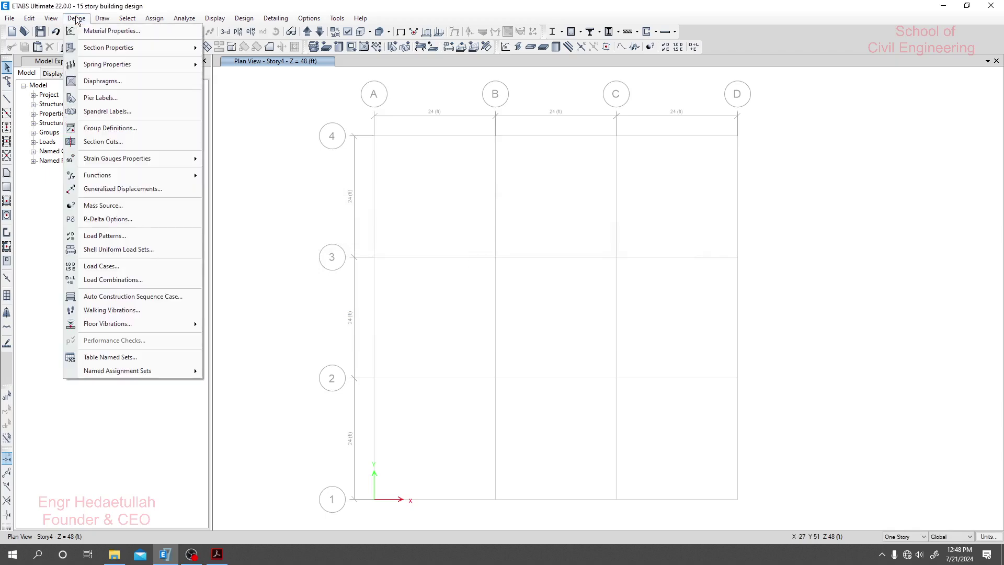
click(106, 266)
scroll(384, 312, down, 2)
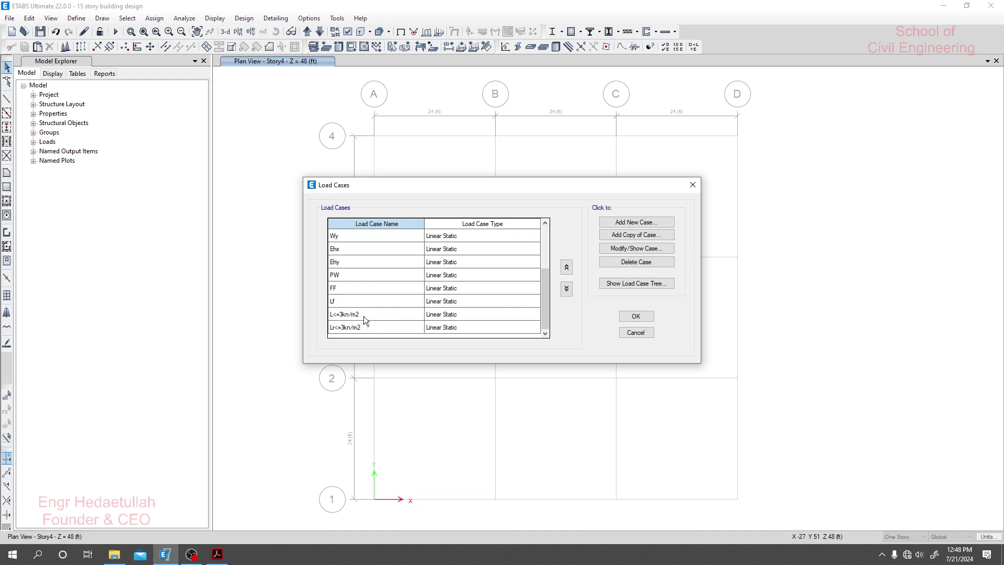
click(349, 313)
click(347, 329)
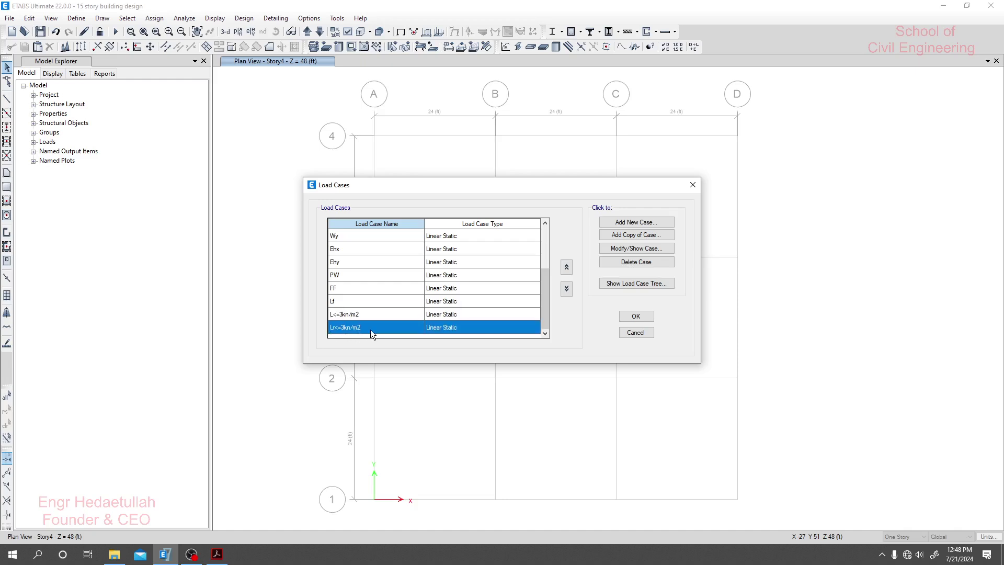
scroll(370, 330, up, 2)
click(349, 249)
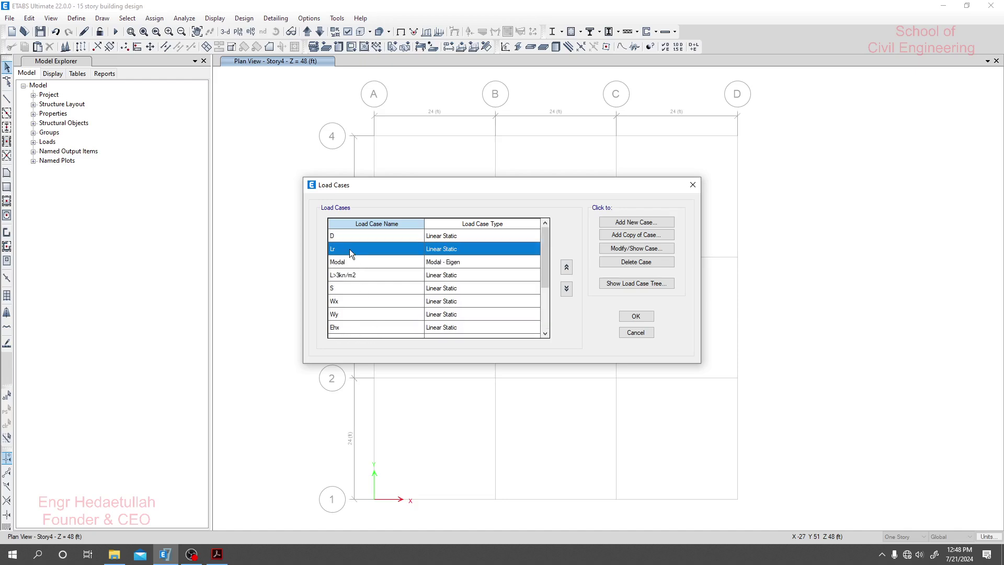
Rename the Lr load case to Lr>3kn/m2 and confirm
click(632, 250)
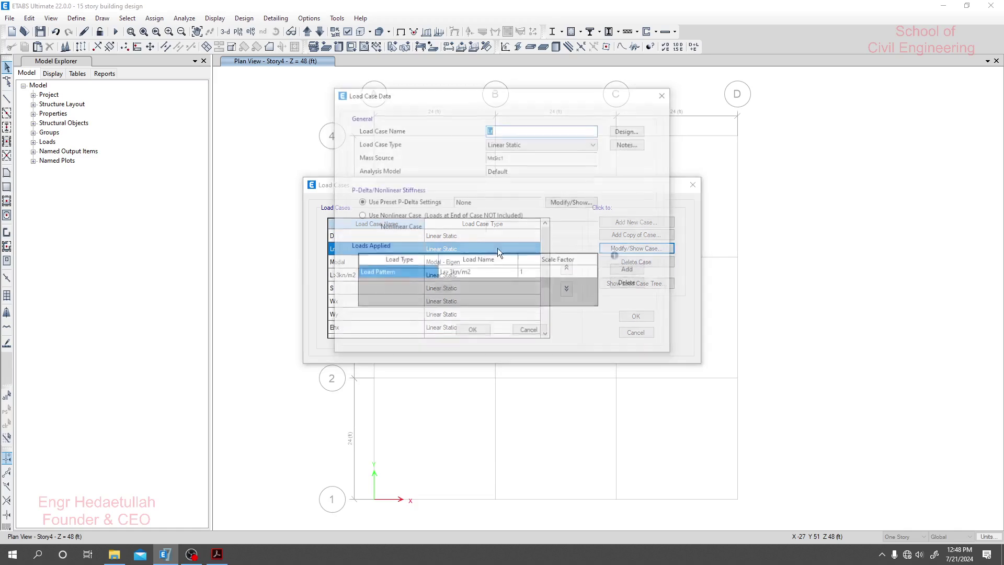
click(509, 129)
text(>3kn/m2)
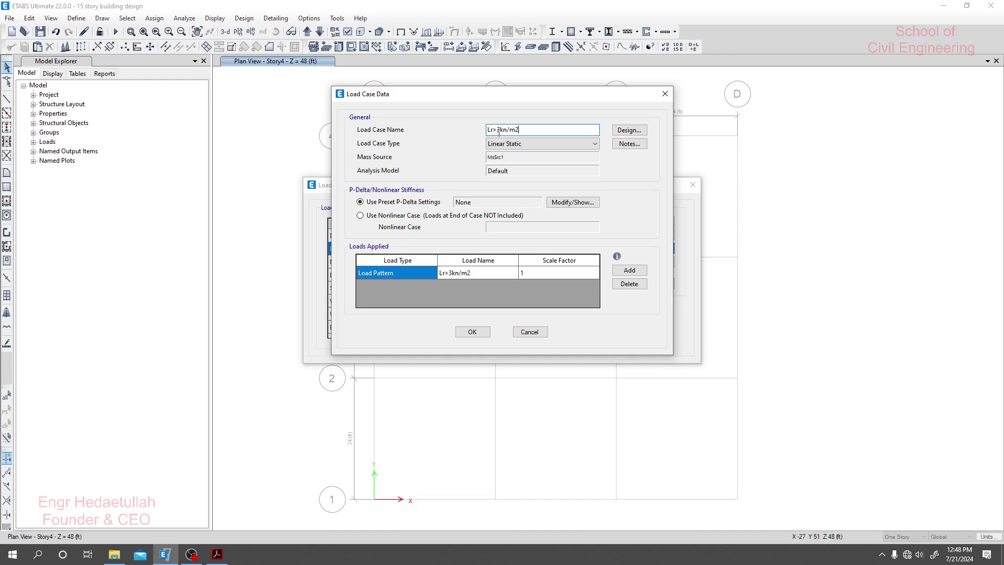
drag(496, 130, 493, 130)
click(473, 333)
Check the Lr<=3kn/m2 and Lr>3kn/m2 cases, then close the load cases list
click(344, 329)
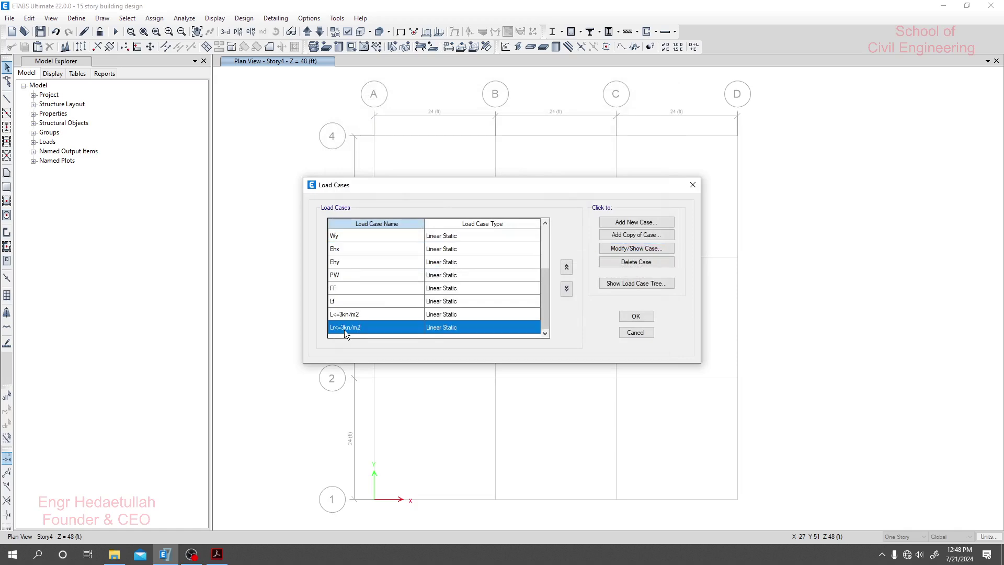
scroll(369, 272, up, 2)
click(338, 250)
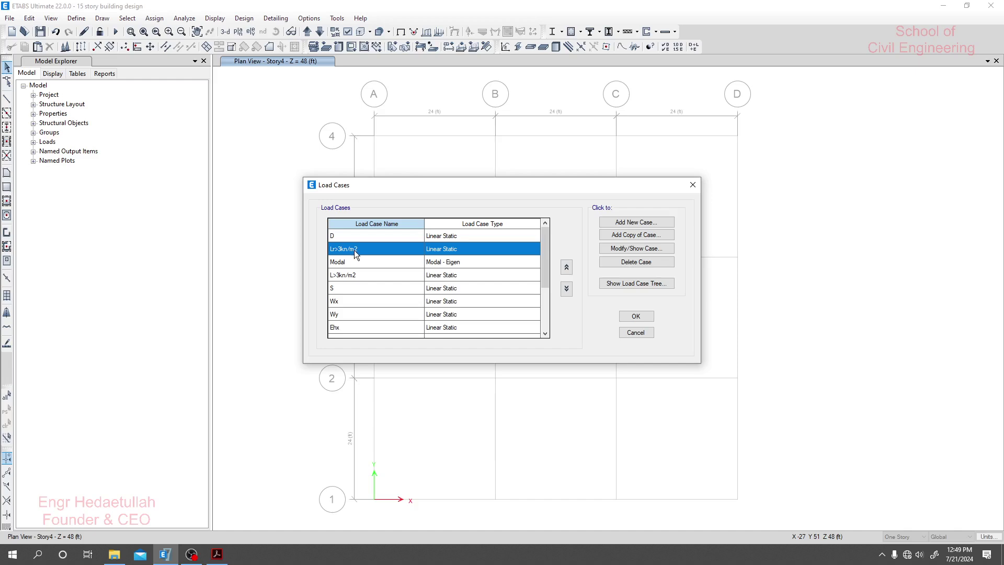
scroll(390, 287, down, 2)
click(636, 316)
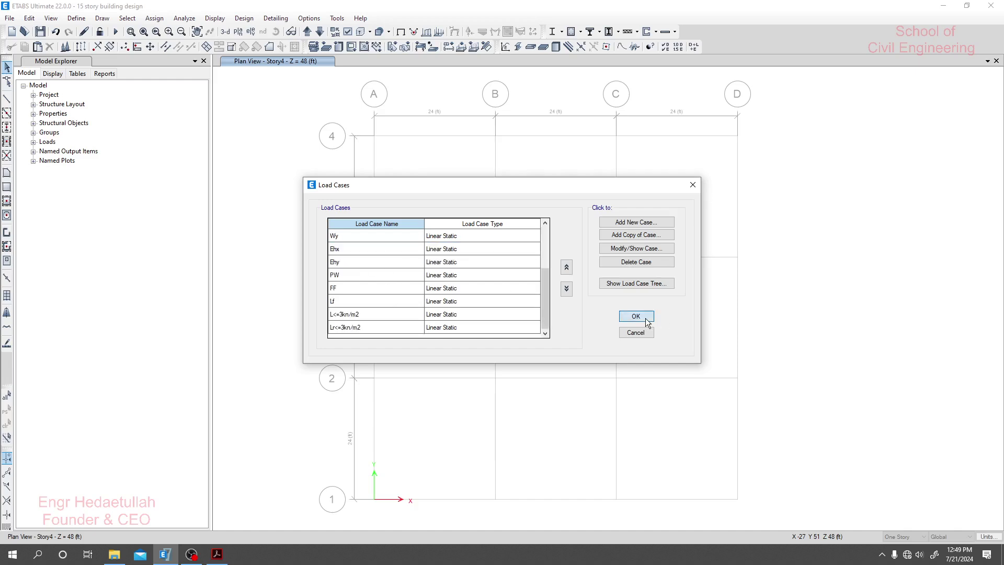
click(73, 18)
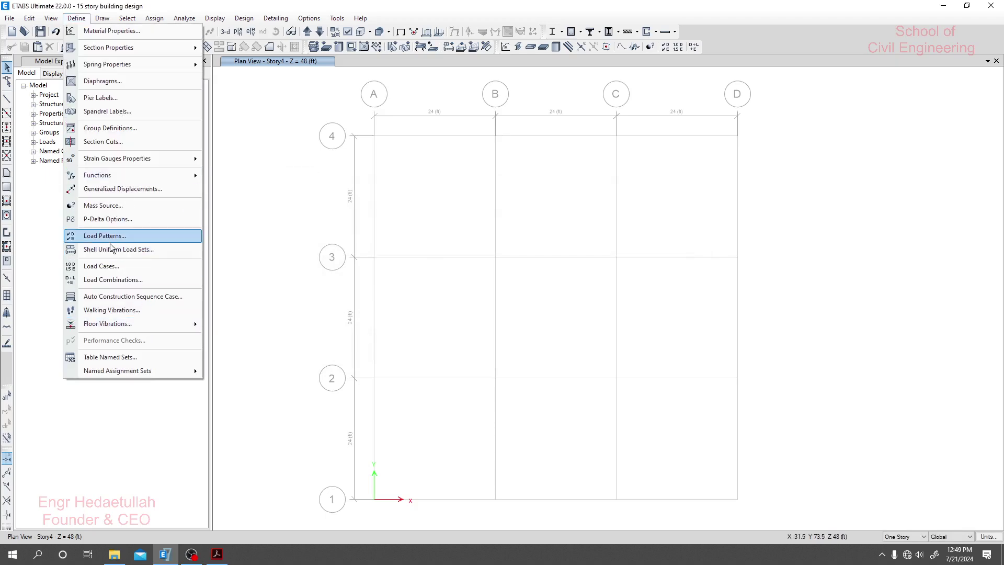
Start a new load combination named Live Load
click(113, 279)
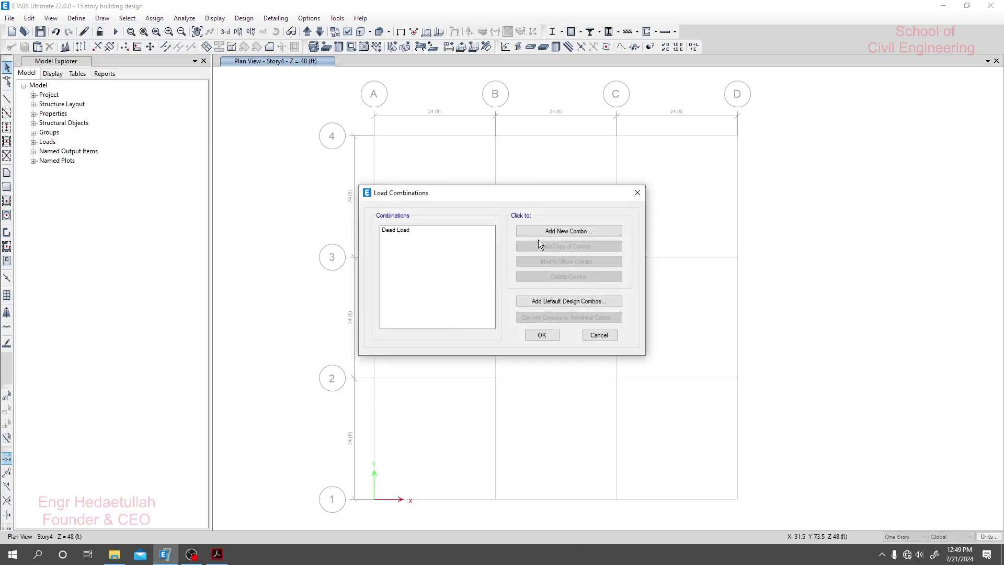
click(548, 231)
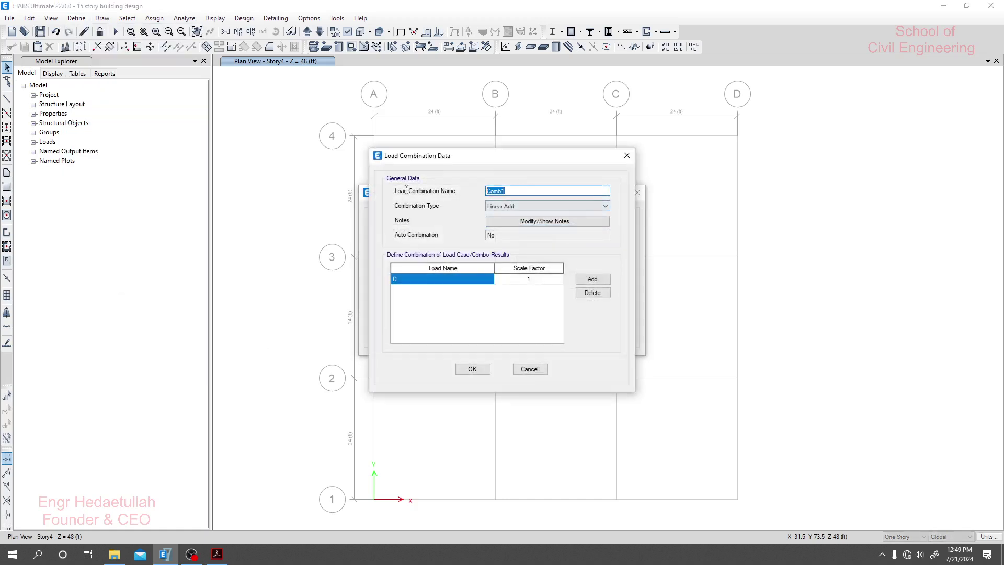
text(LL)
text(ve Load)
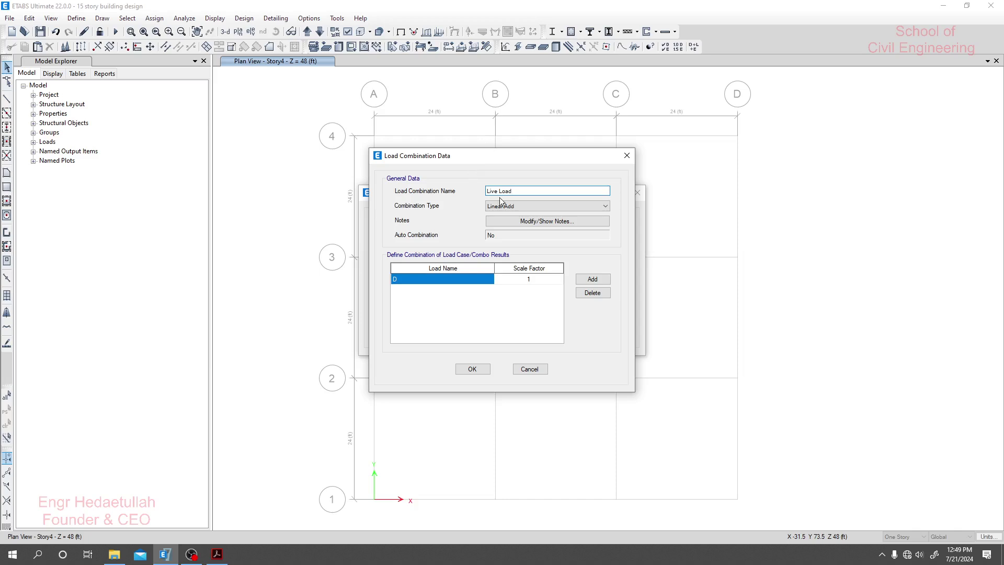
Add L>3kn/m2 and L<=3kn/m2 at factor 1 and save the combination
click(472, 278)
click(473, 279)
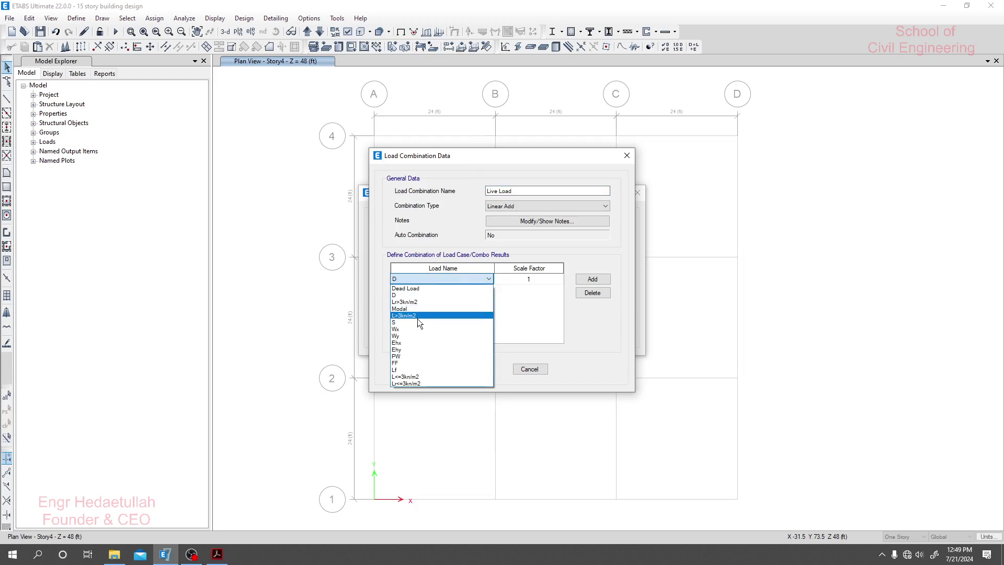
click(416, 315)
click(583, 284)
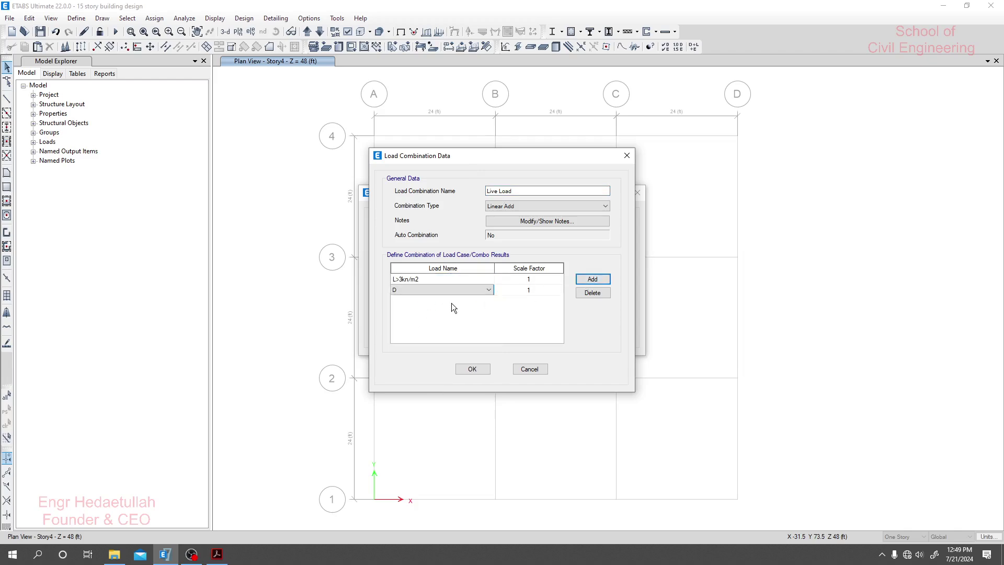
click(449, 291)
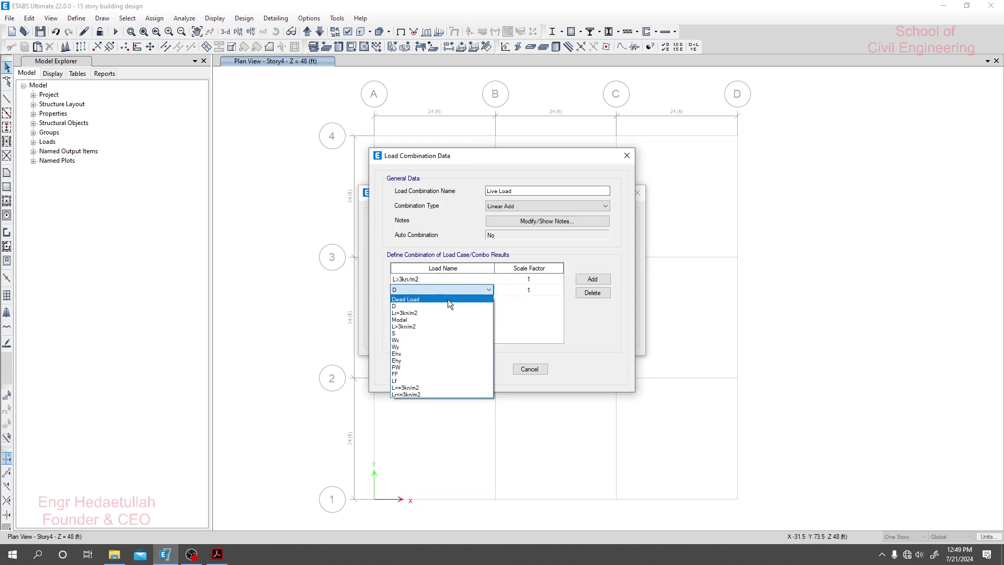
click(413, 387)
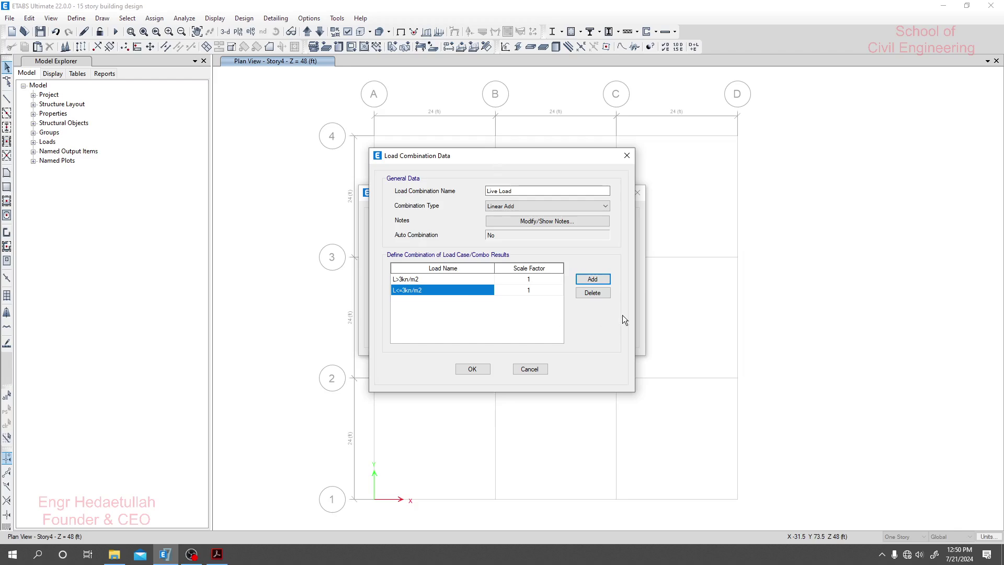
click(474, 369)
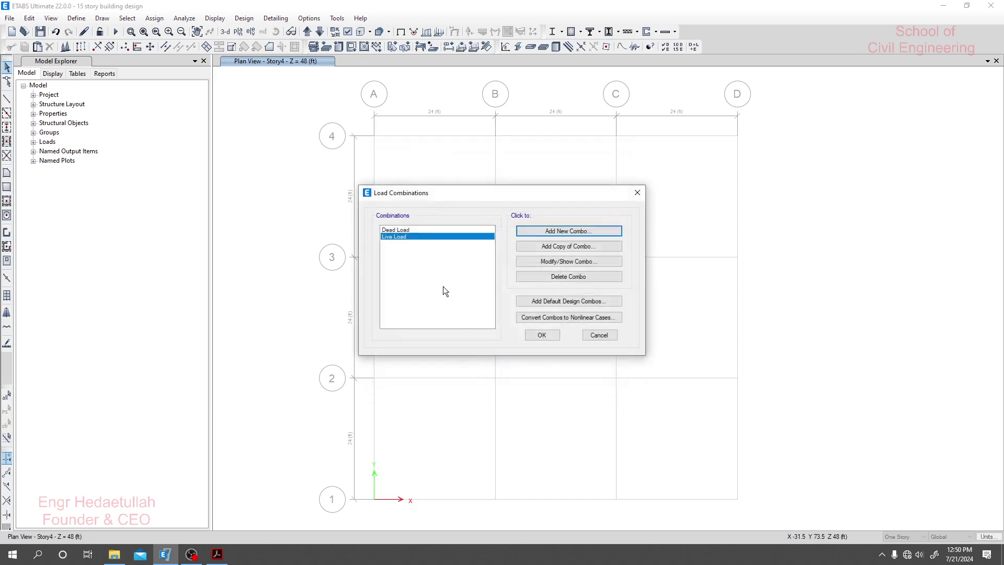
Start another new combination named Roof LL
click(568, 231)
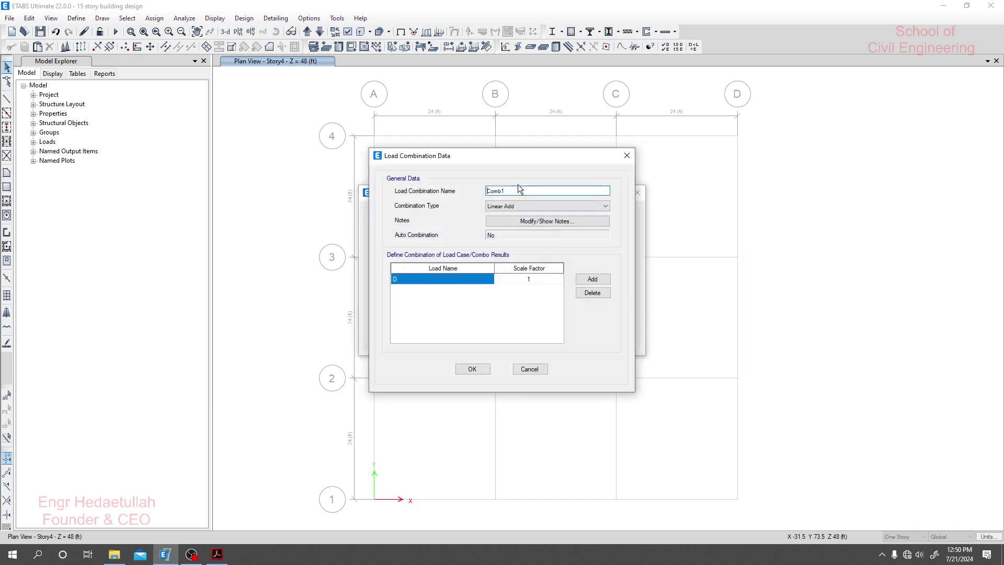
drag(517, 190, 458, 186)
text(Roof LL)
Add Lr>3kn/m2 and Lr<=3kn/m2 at factor 1, save, and return to the BNBC PDF
click(480, 283)
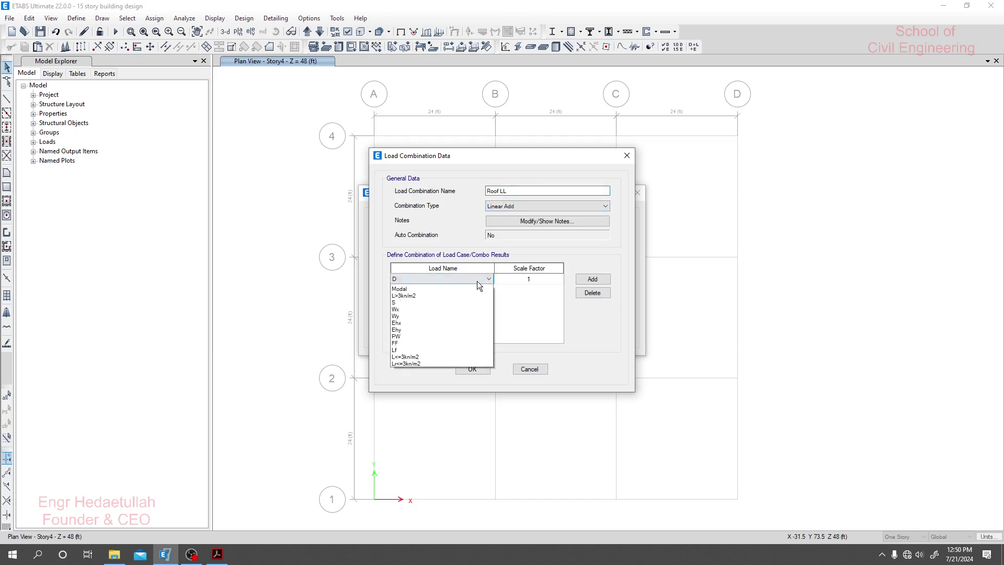
click(419, 311)
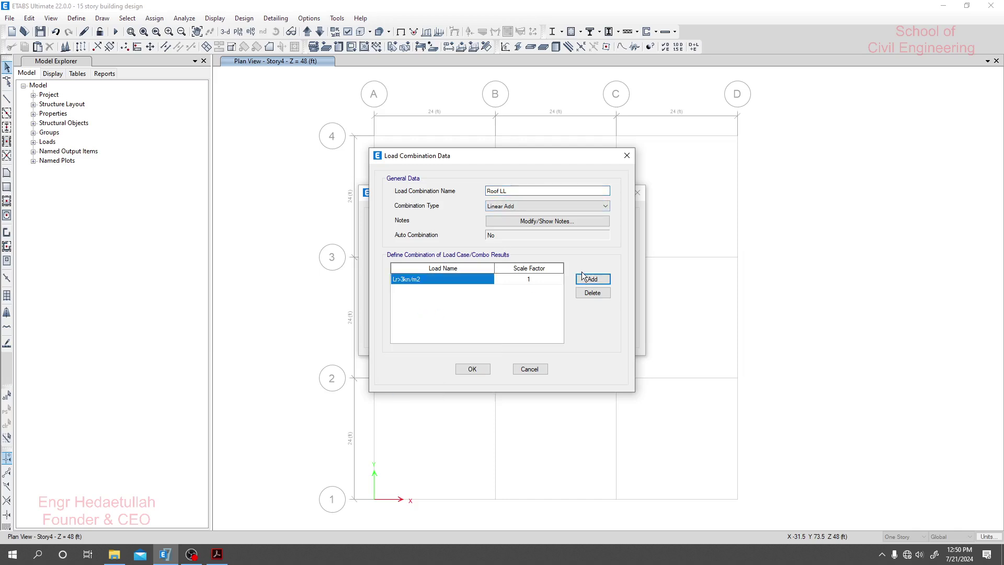
click(592, 278)
click(422, 291)
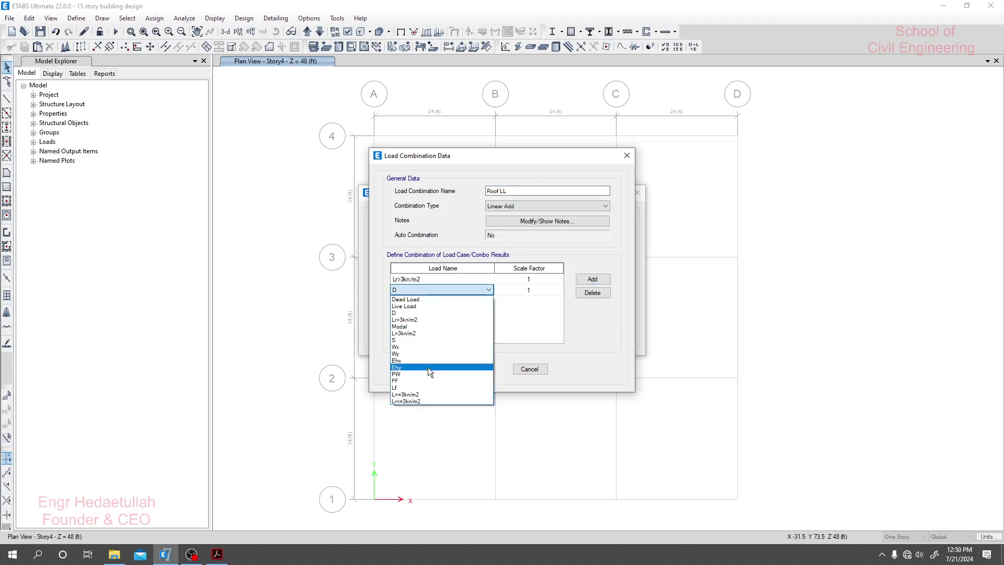
click(428, 402)
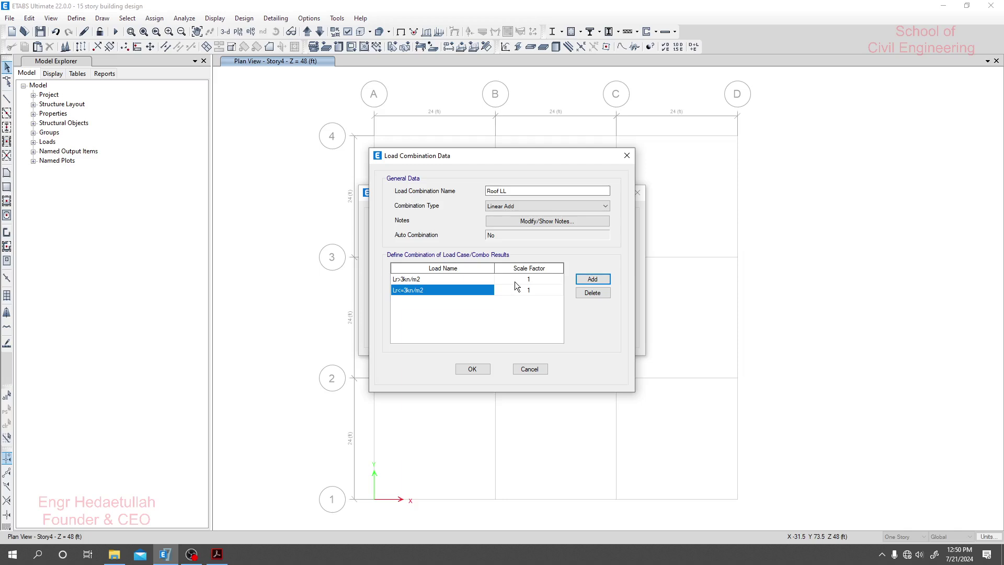
click(456, 370)
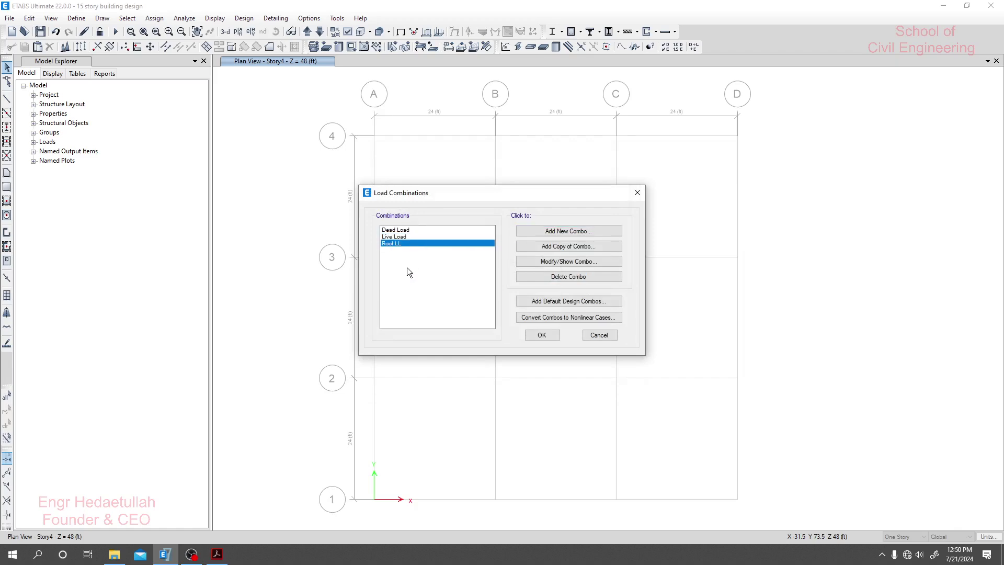
drag(406, 244, 397, 281)
click(217, 553)
Scroll the BNBC PDF down to the Sec-2.7.2 basic load combinations on page 20
scroll(363, 302, down, 8)
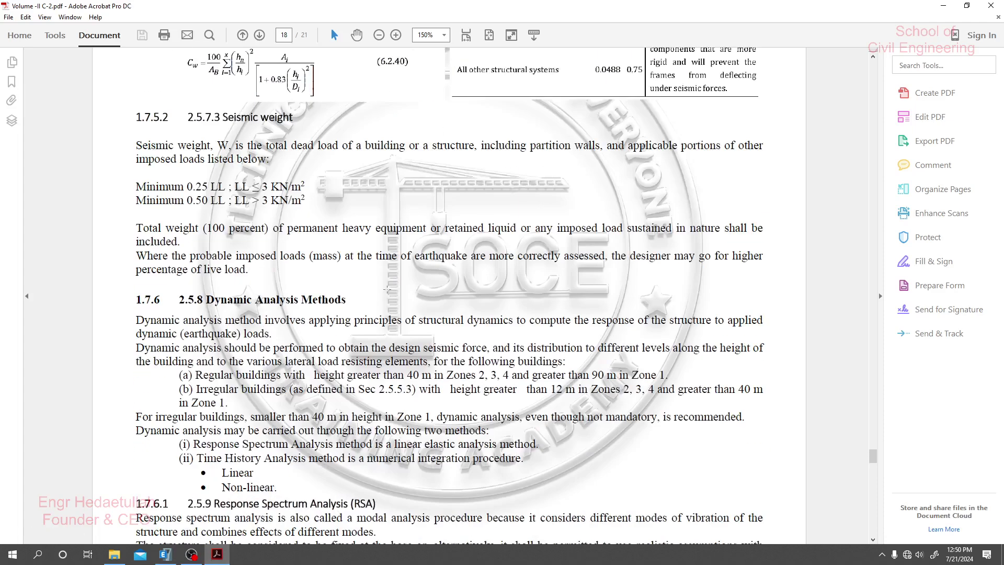
scroll(363, 302, down, 10)
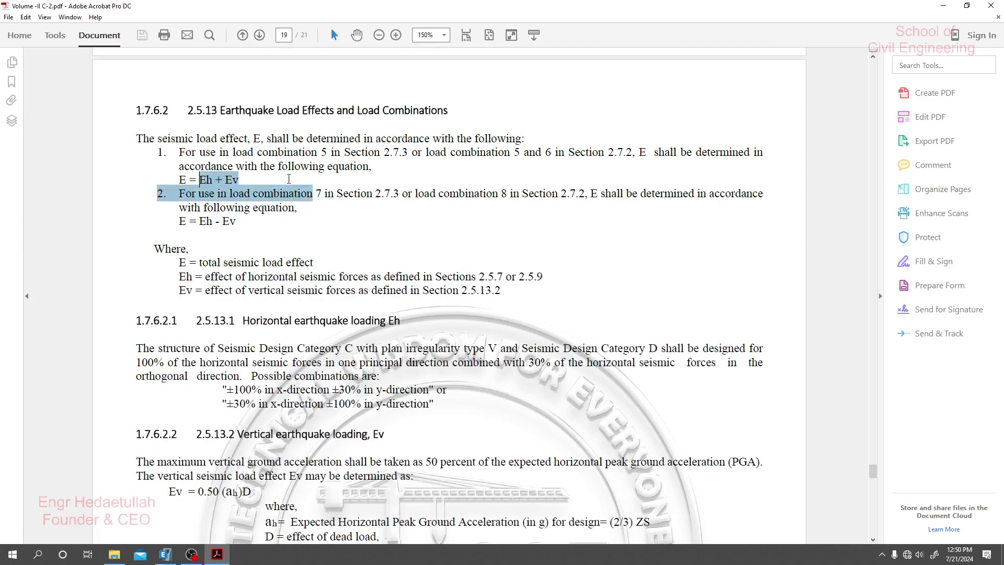
scroll(278, 322, down, 5)
scroll(278, 322, down, 6)
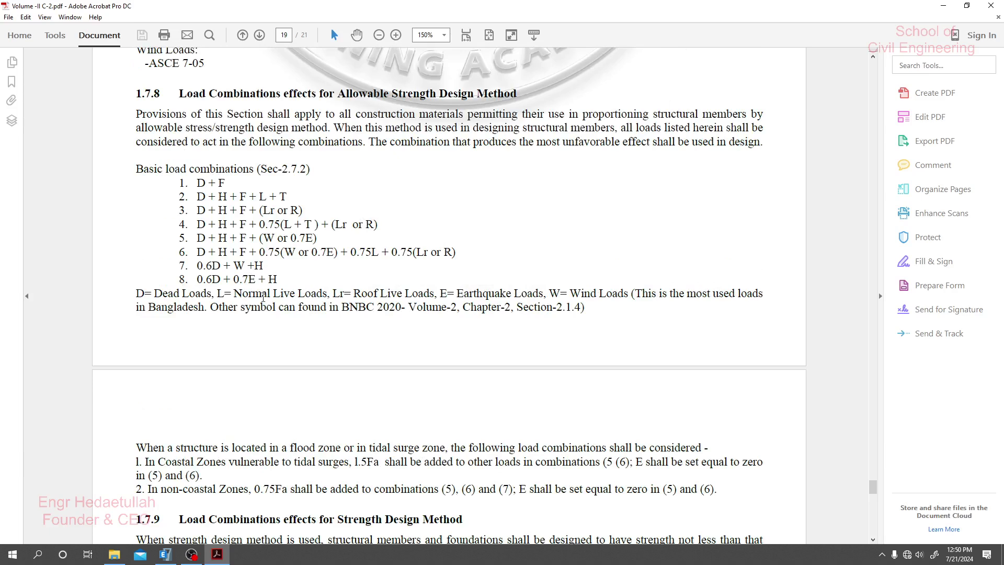
drag(295, 293, 209, 266)
click(248, 335)
scroll(234, 323, up, 1)
scroll(235, 314, down, 8)
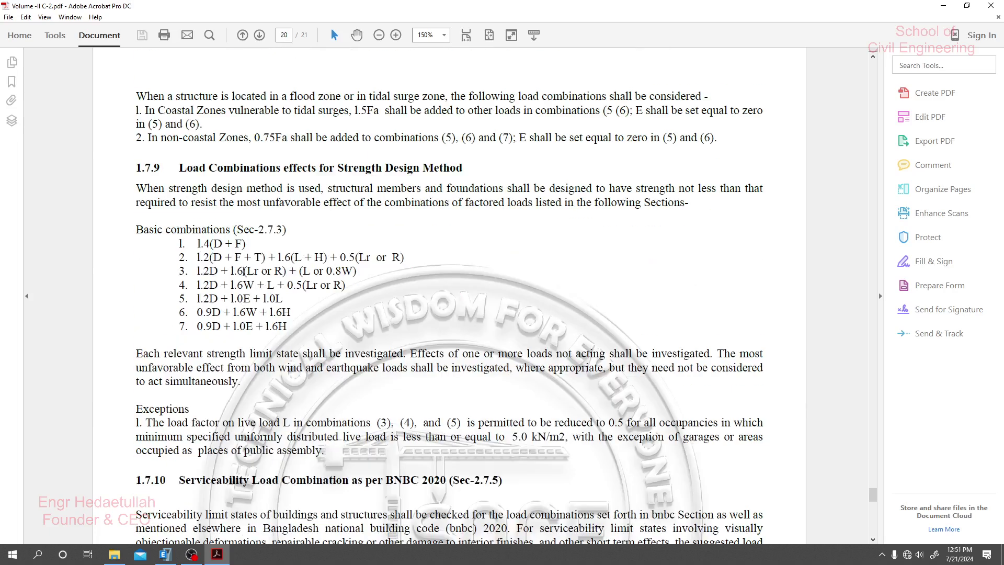
Highlight 1.6W, 0.8W, 0.9D + 1.6W + 1.6H and E in the strength design combinations
drag(191, 271, 176, 285)
click(260, 284)
drag(259, 285, 239, 285)
drag(354, 271, 342, 271)
click(344, 272)
drag(190, 314, 184, 327)
click(169, 322)
drag(243, 298, 251, 299)
Scroll to the seismic load effect equations in the BNBC PDF and highlight the Eh and Ev terms
scroll(285, 340, up, 15)
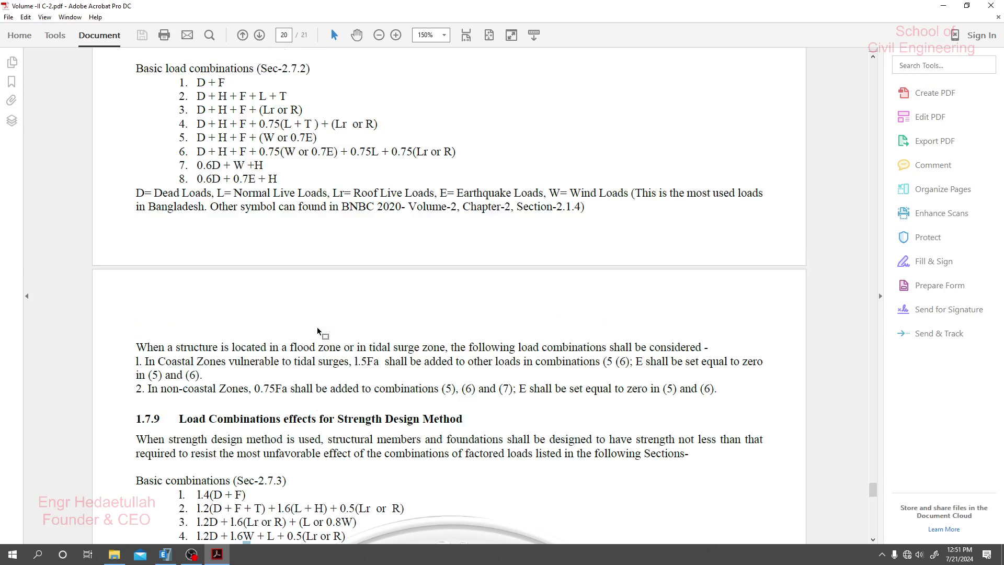
scroll(286, 339, up, 10)
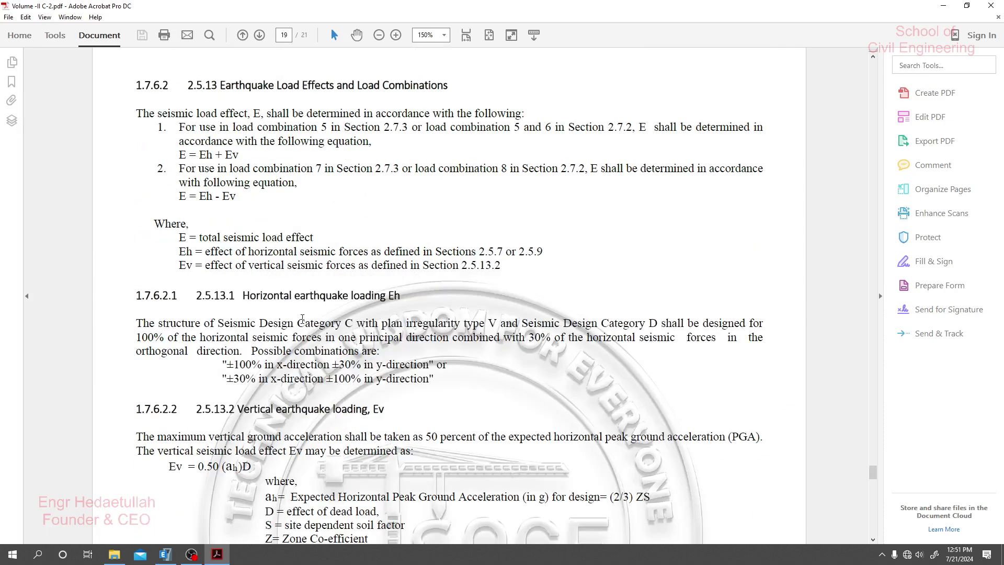
scroll(260, 199, up, 2)
scroll(268, 279, up, 11)
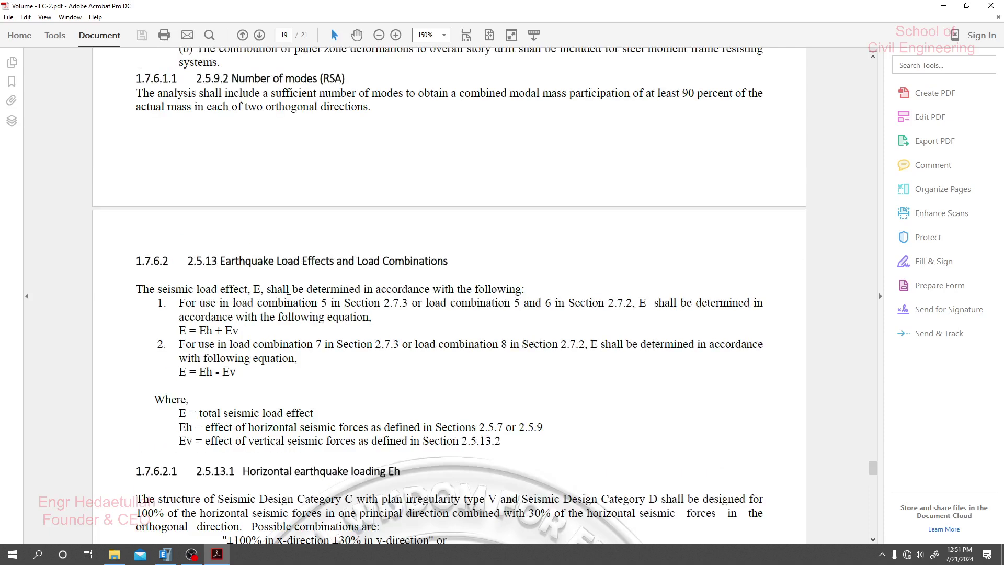
scroll(269, 284, down, 10)
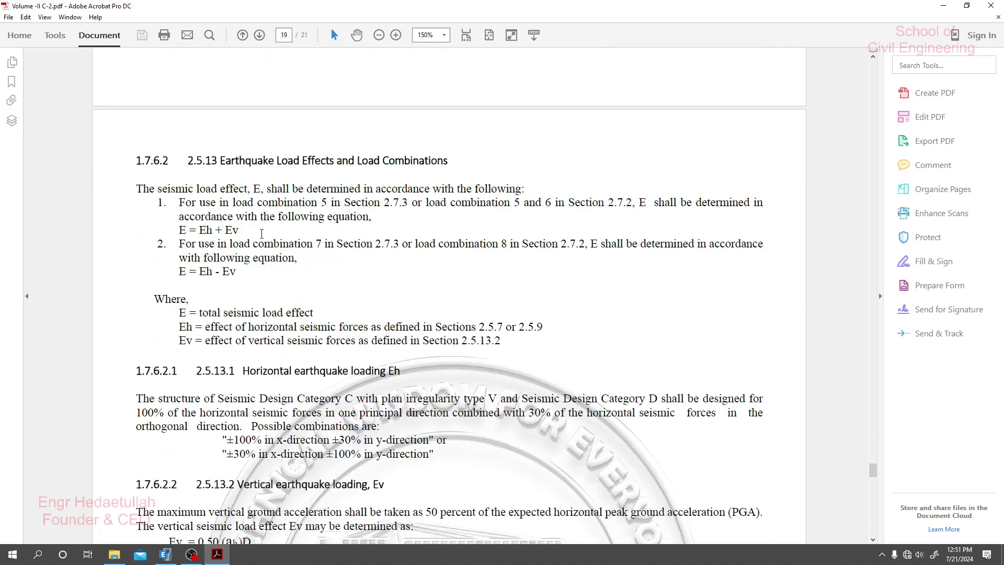
mouse_move(191, 230)
mouse_down()
mouse_move(178, 230)
mouse_move(225, 230)
mouse_move(201, 230)
mouse_up()
click(225, 230)
click(225, 230)
shift+click(253, 243)
click(230, 232)
Glance back at ETABS, then re-select the Eh and Ev terms in E = Eh + Ev
click(165, 555)
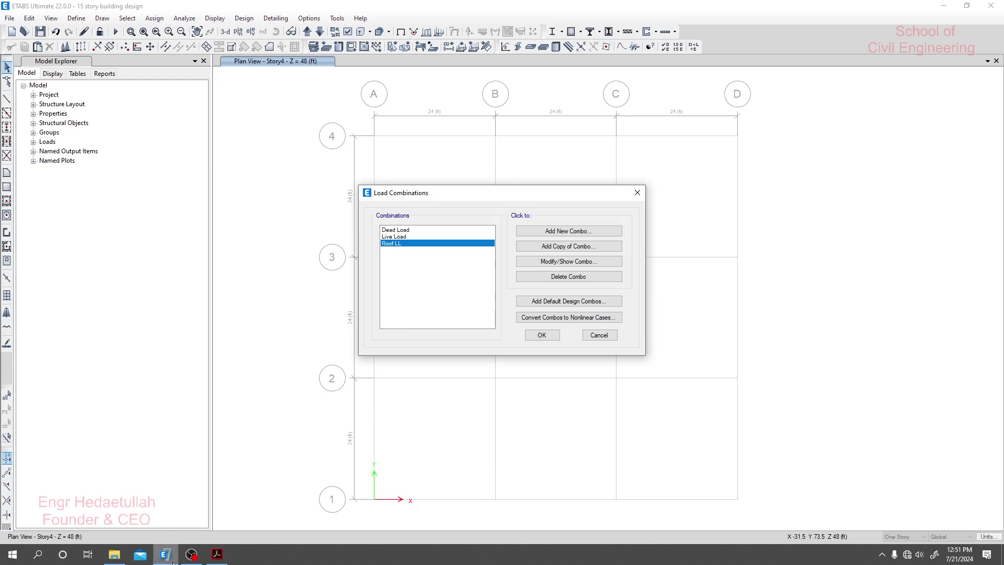
click(217, 555)
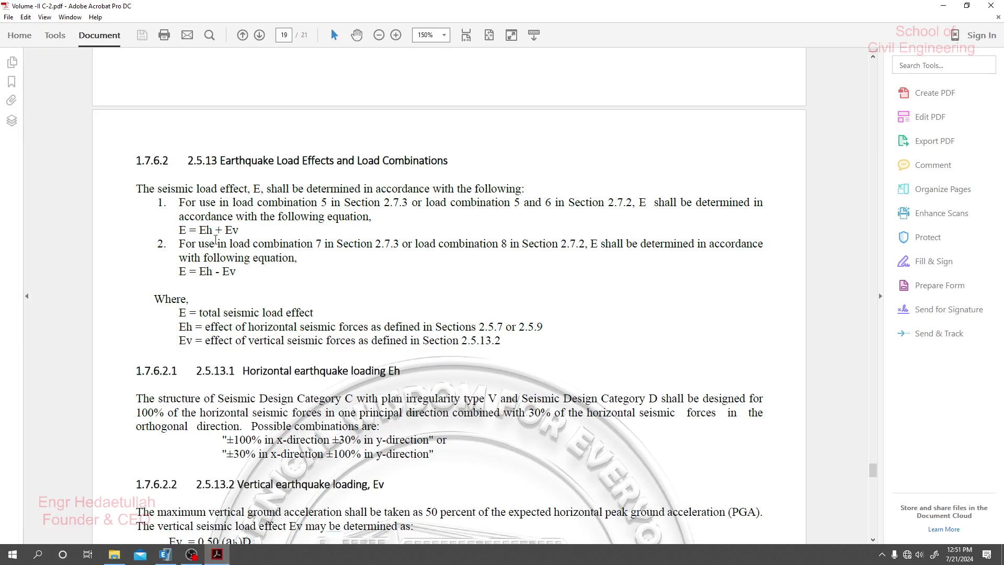
drag(216, 230, 241, 230)
click(202, 230)
click(243, 230)
click(238, 233)
click(241, 273)
Scroll to section 2.5.13.2 and highlight the Ev = 0.50(ah)D formula and the 2/3 in ah
drag(252, 228, 236, 216)
click(254, 281)
scroll(314, 287, down, 10)
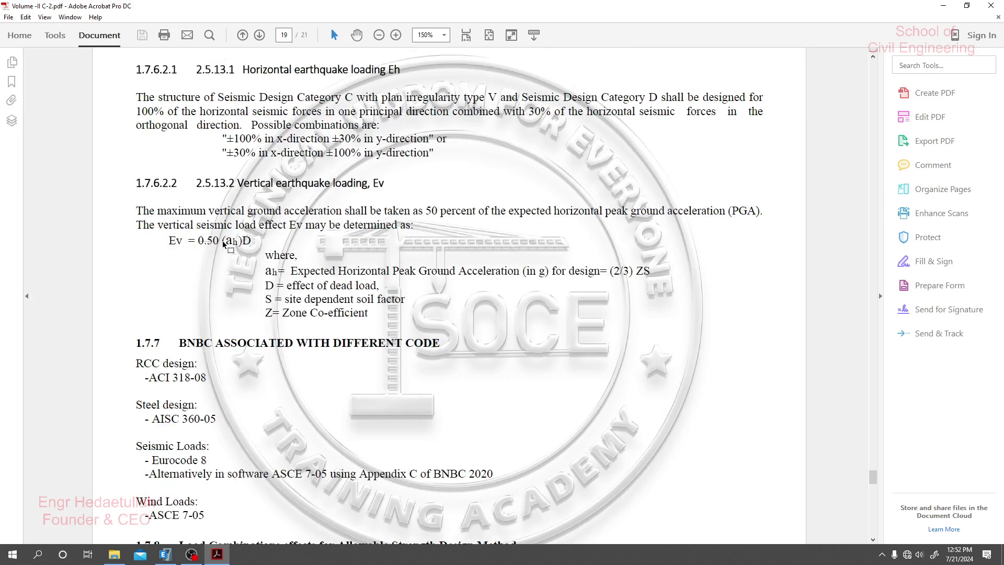
drag(222, 243, 242, 242)
drag(616, 270, 629, 271)
click(643, 270)
Highlight the site soil factor and Zone Co-efficient definitions, then return to ETABS
drag(285, 299, 405, 299)
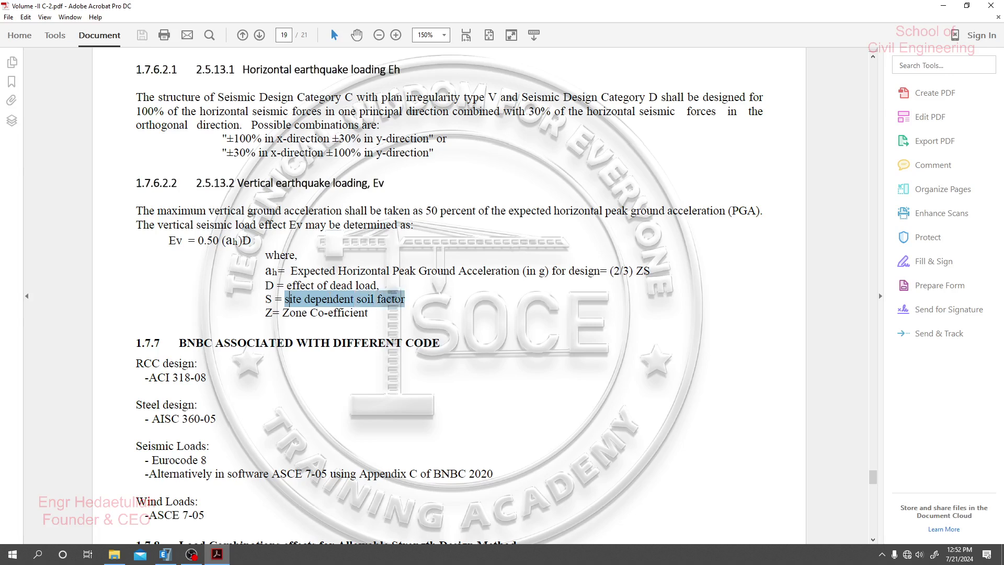
click(403, 299)
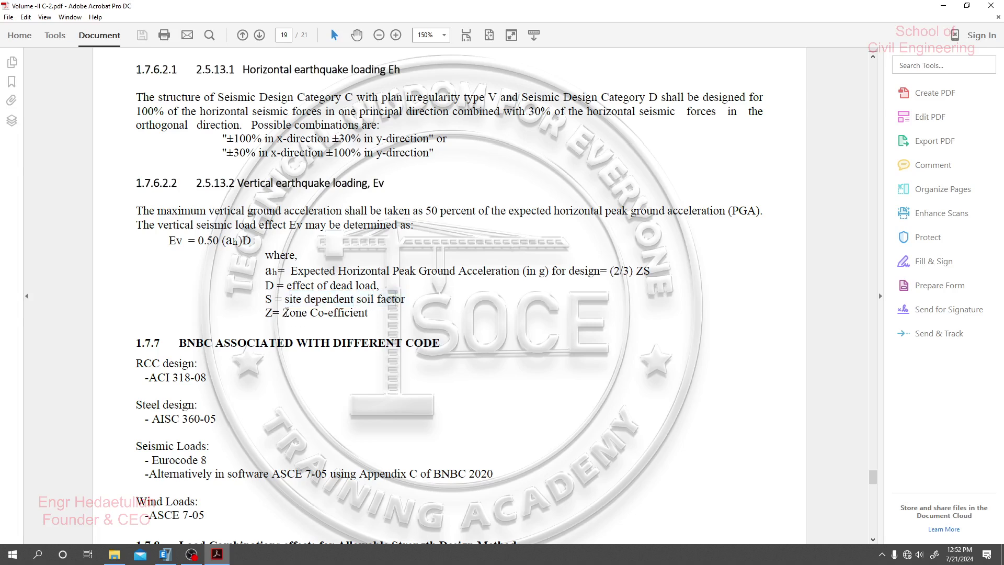
drag(281, 312, 369, 312)
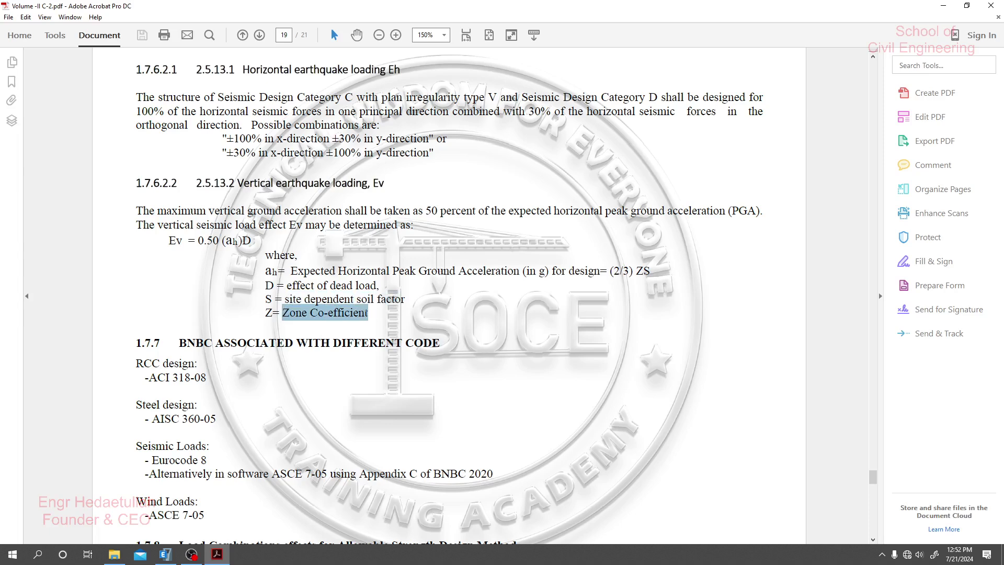
click(365, 313)
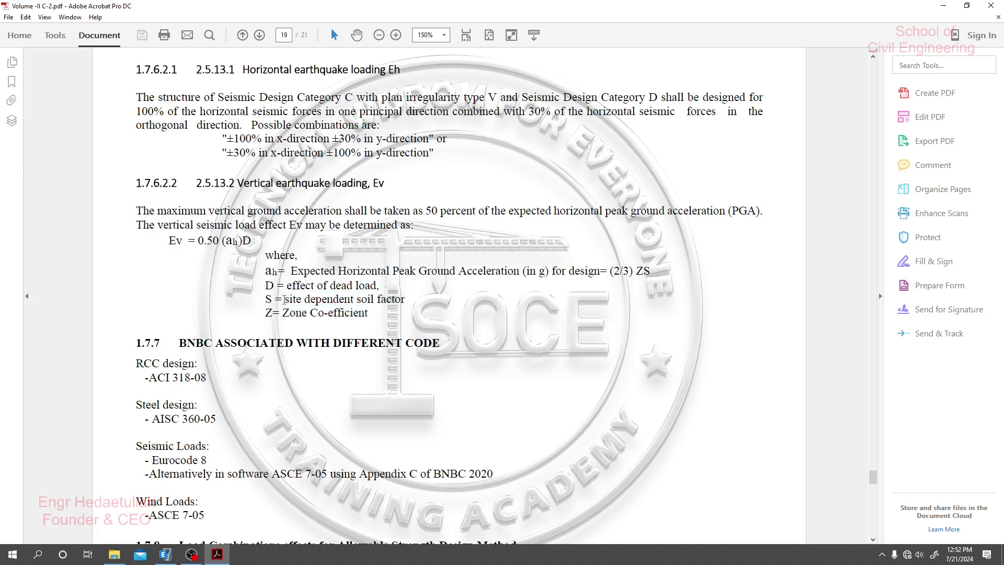
drag(285, 299, 405, 299)
click(404, 299)
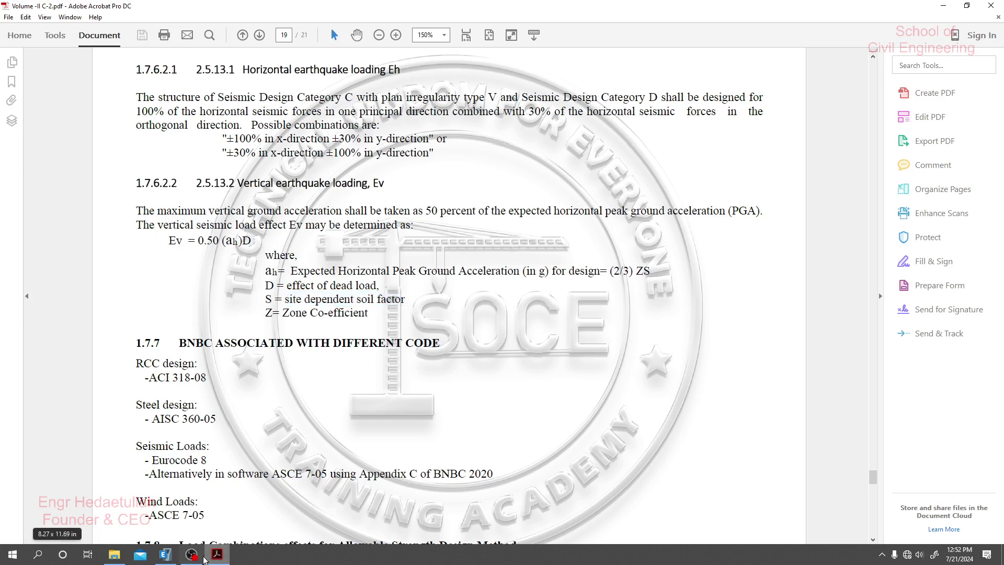
click(165, 554)
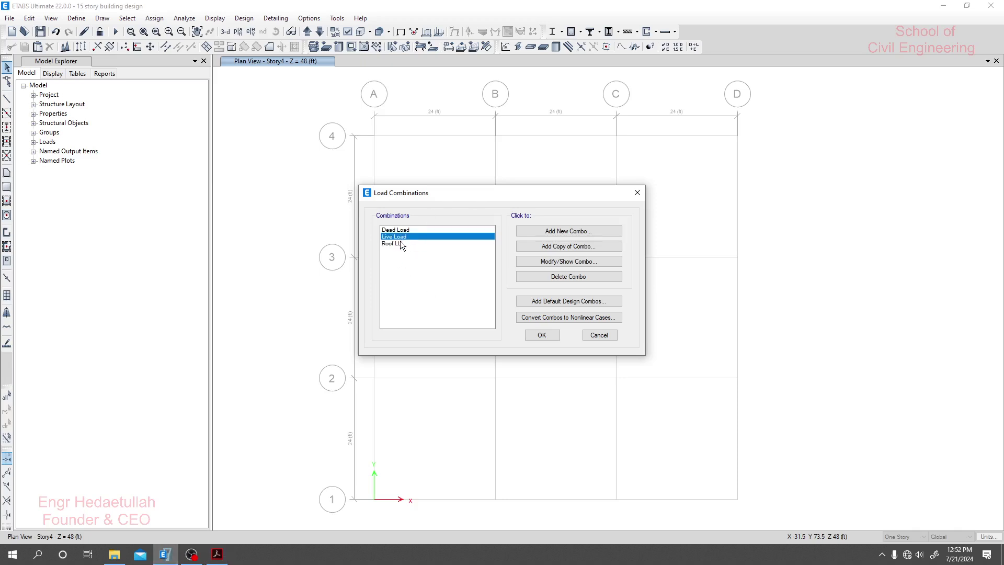
Start a draft combination Comb1, browse its load case list, cancel it, and return to the PDF
click(542, 231)
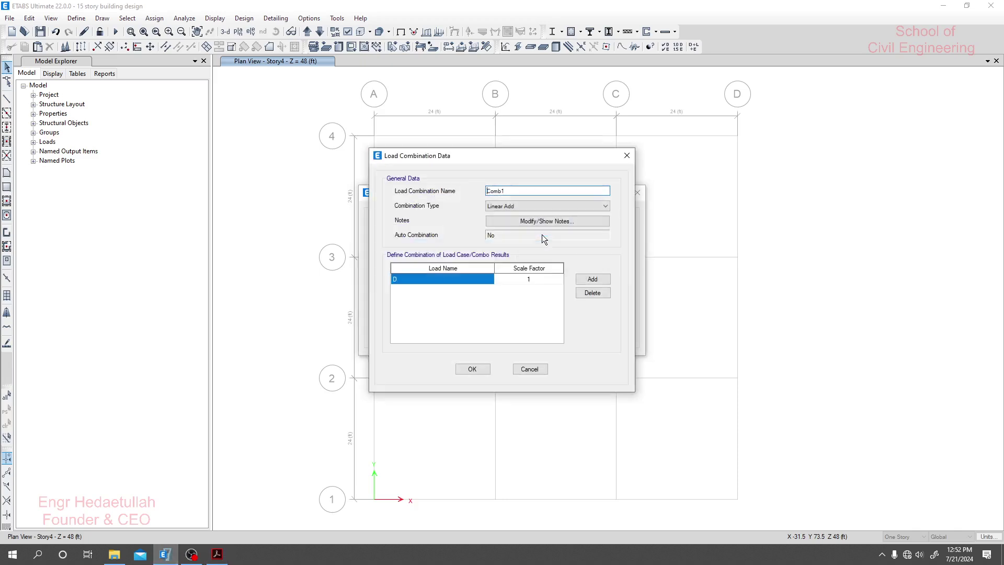
click(491, 277)
click(490, 278)
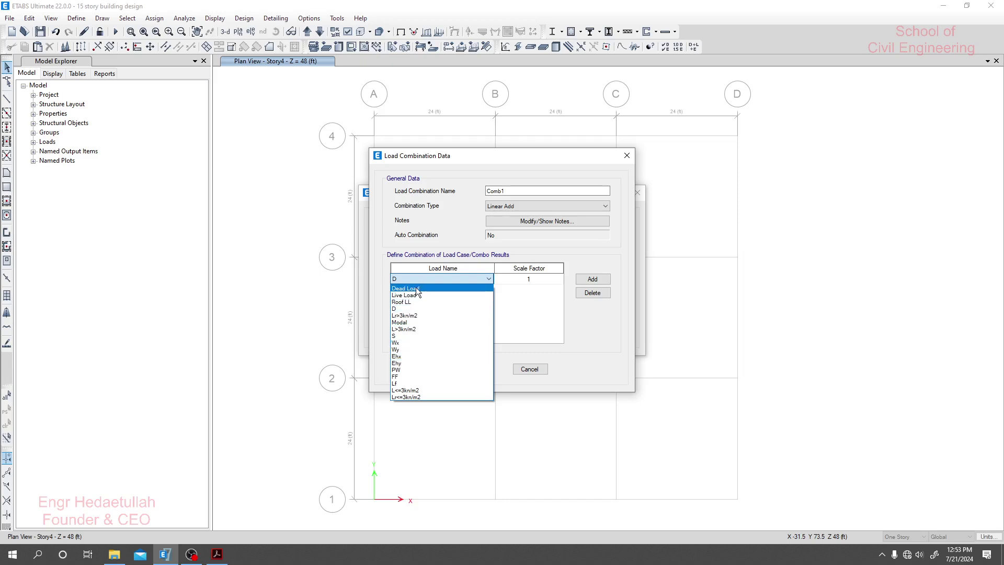
click(497, 155)
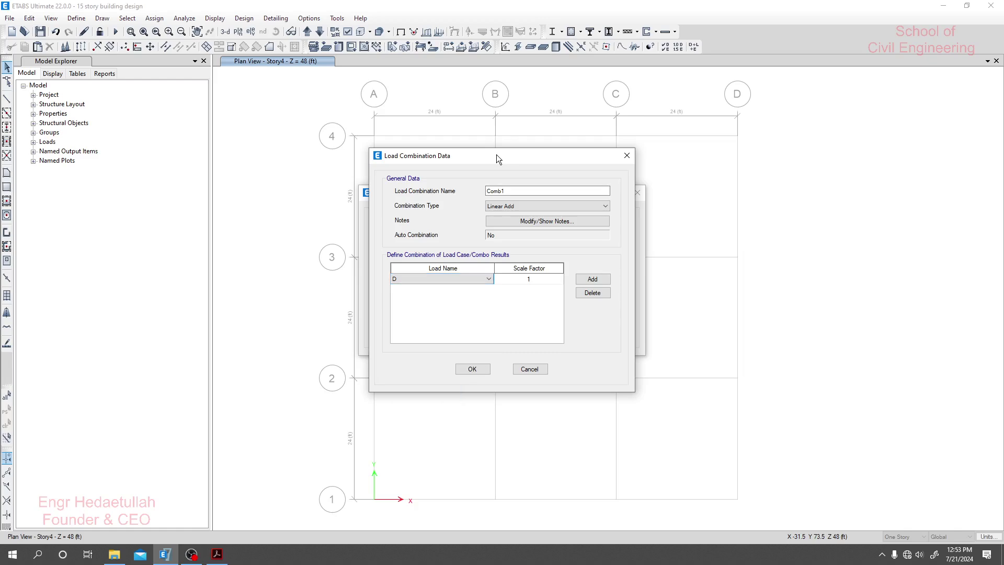
click(535, 369)
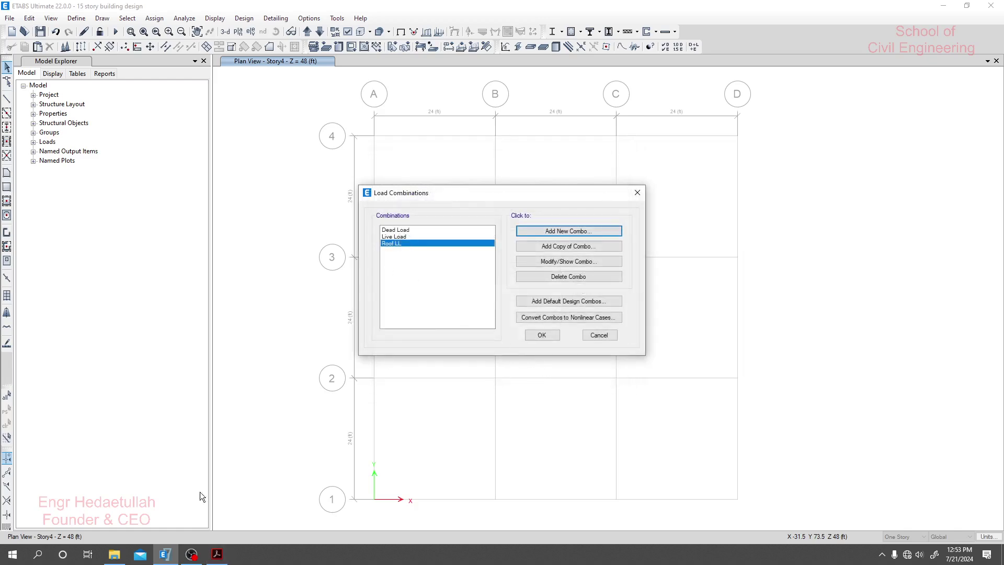
click(218, 555)
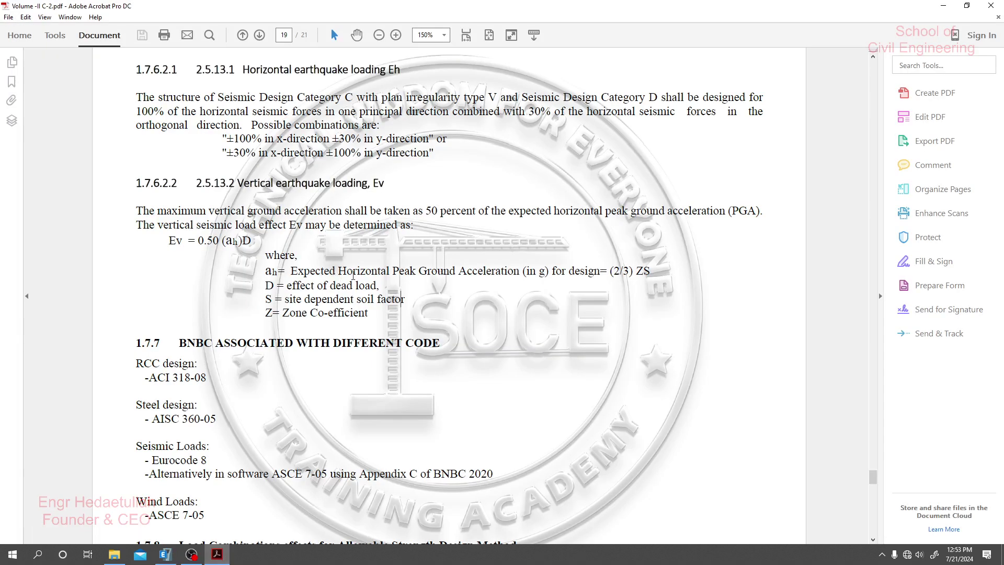
Highlight the Zone Co-efficient text, the D term of the Ev formula and ZS in the ah definition
drag(376, 312, 336, 316)
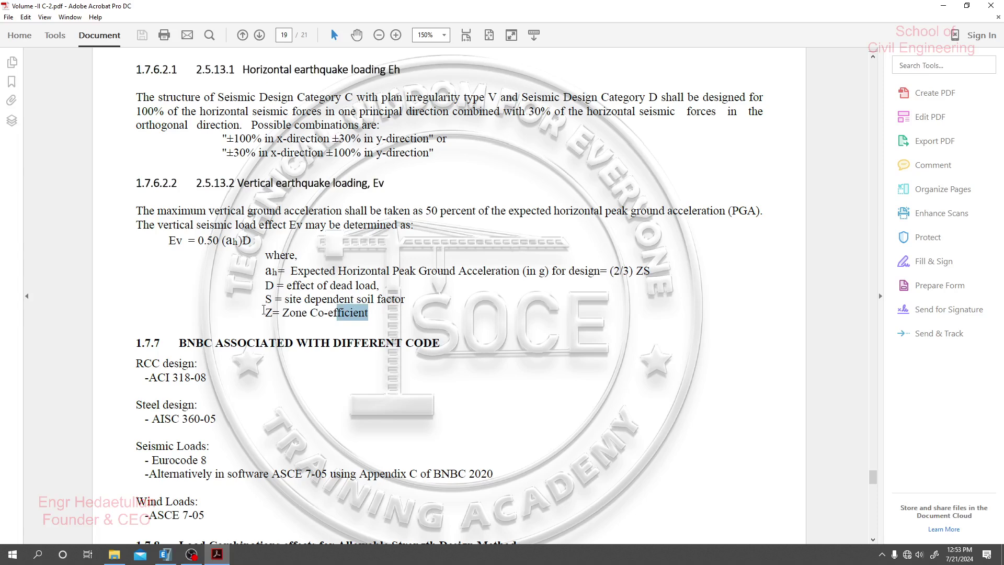
click(282, 305)
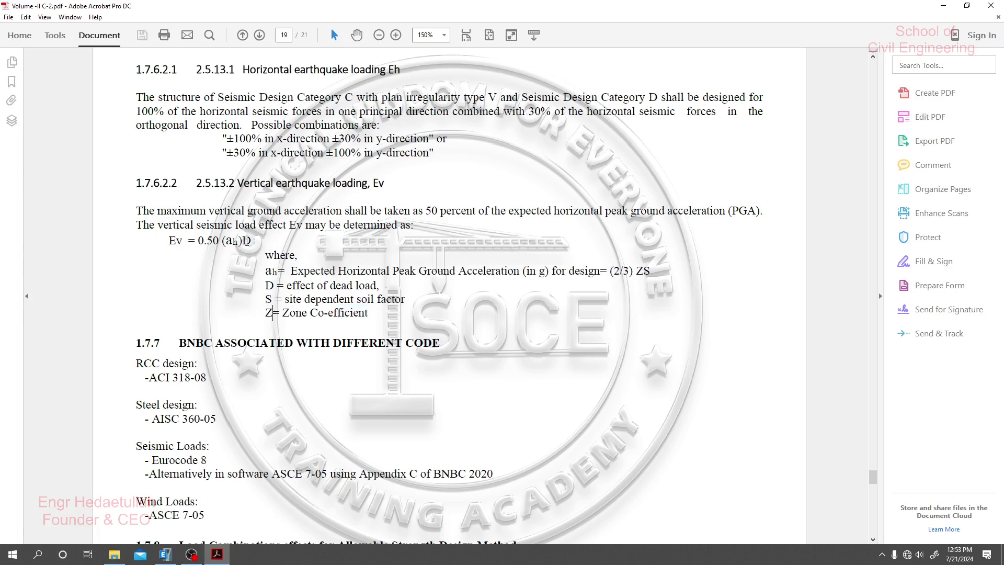
drag(244, 241, 253, 242)
click(252, 241)
double_click(252, 241)
drag(387, 285, 334, 268)
click(324, 266)
click(644, 270)
double_click(644, 271)
Highlight ah, (2/3) ZS, the Zone Co-efficient line and dead-load D, then return to ETABS
double_click(235, 242)
click(638, 270)
drag(611, 270, 653, 271)
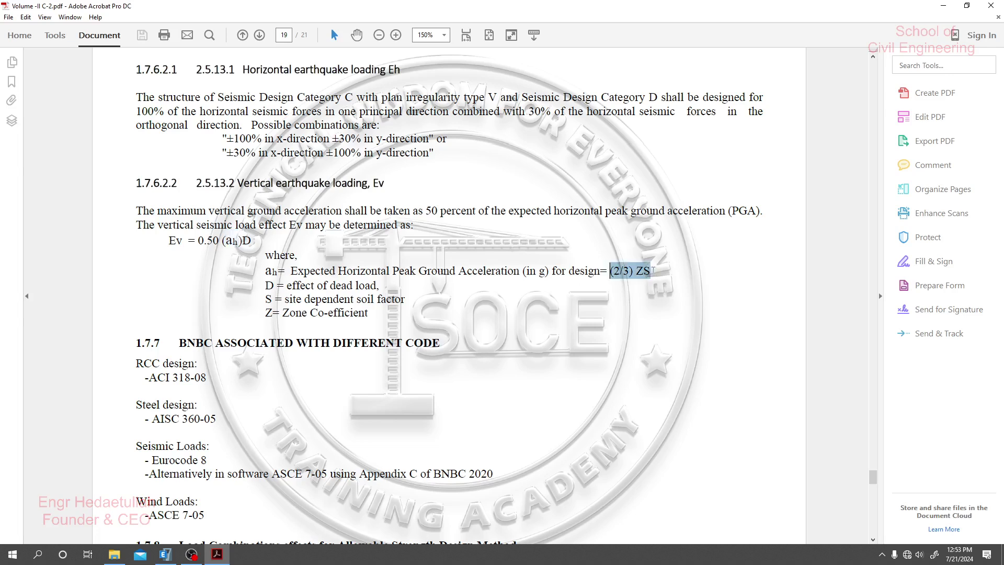
click(273, 300)
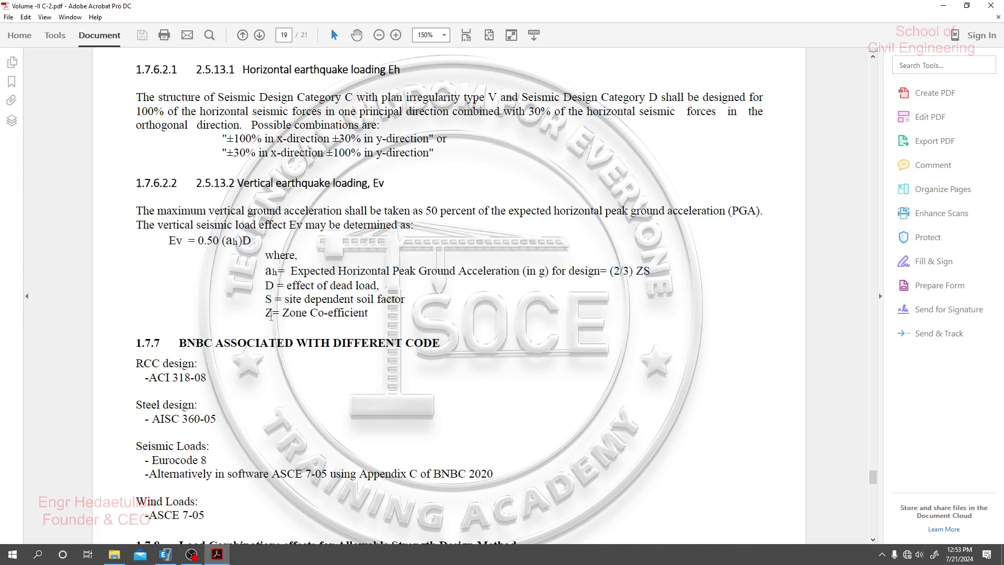
drag(369, 313, 265, 299)
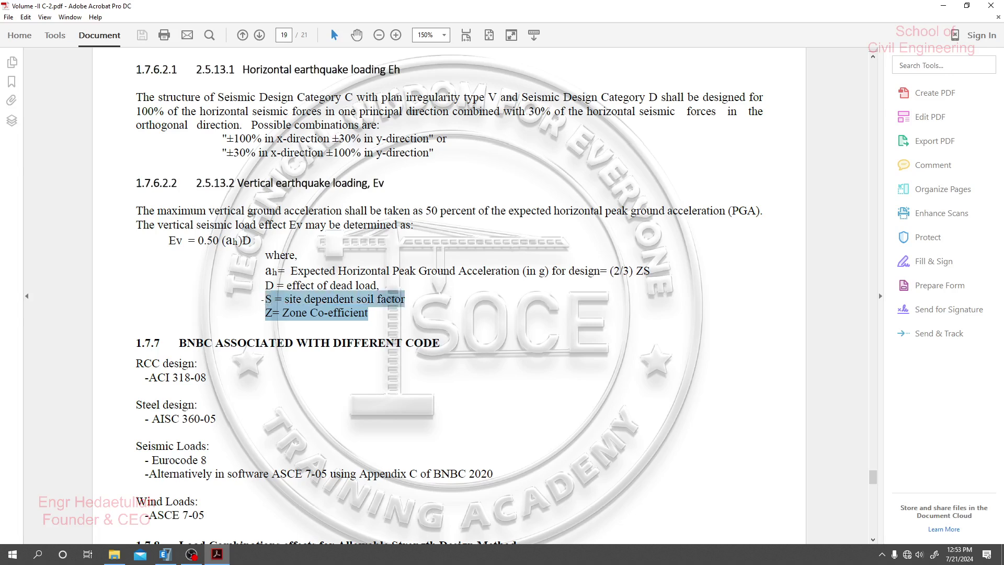
drag(273, 284, 264, 283)
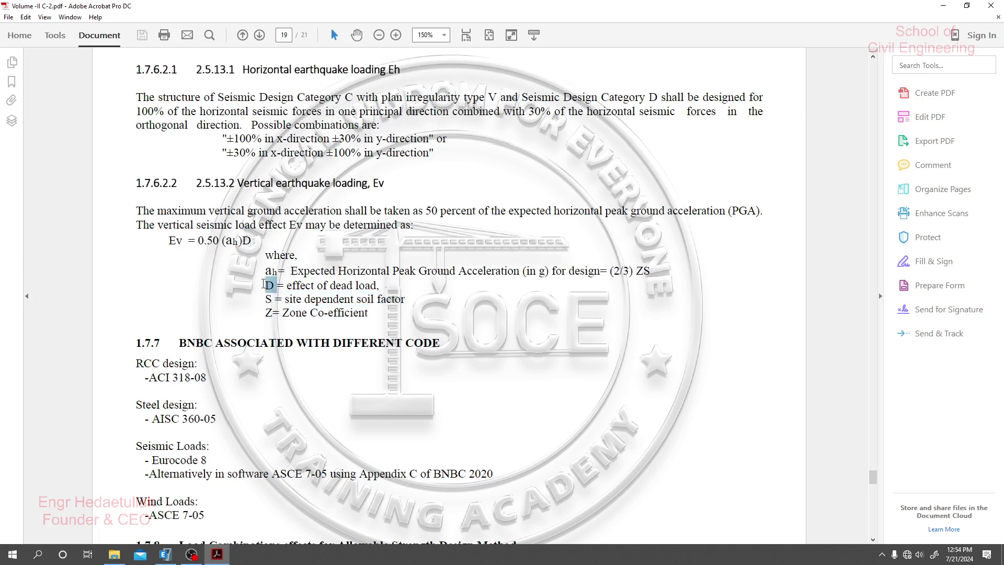
click(165, 554)
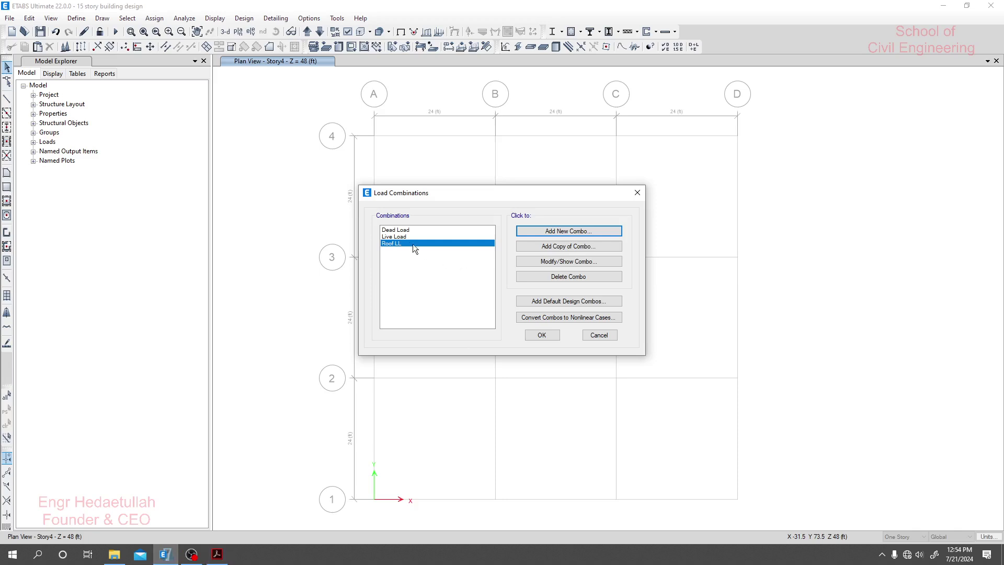
Create load combination Ev with Dead Load at scale factor 1 and confirm the combinations list
click(547, 231)
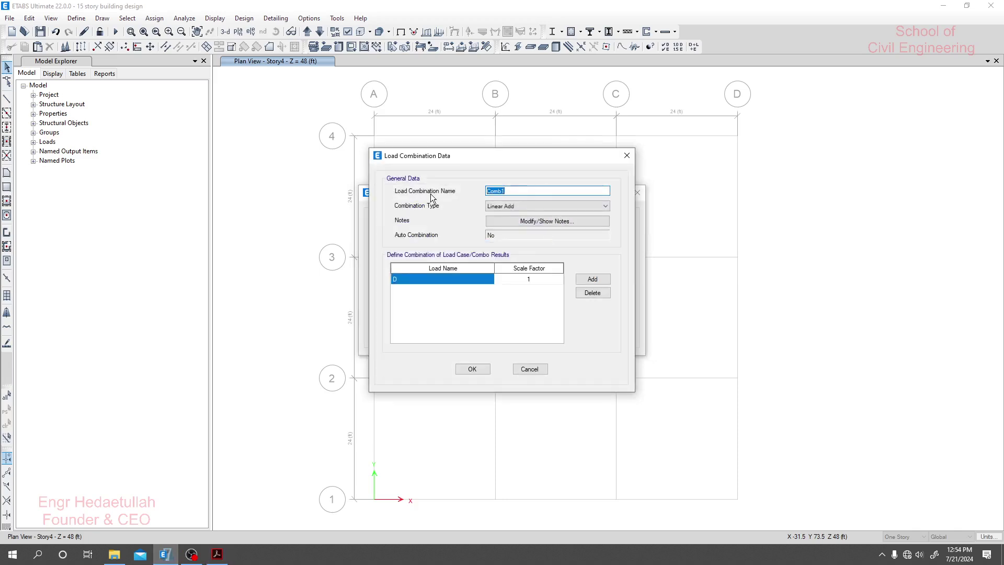
text(Ev)
click(471, 277)
click(472, 278)
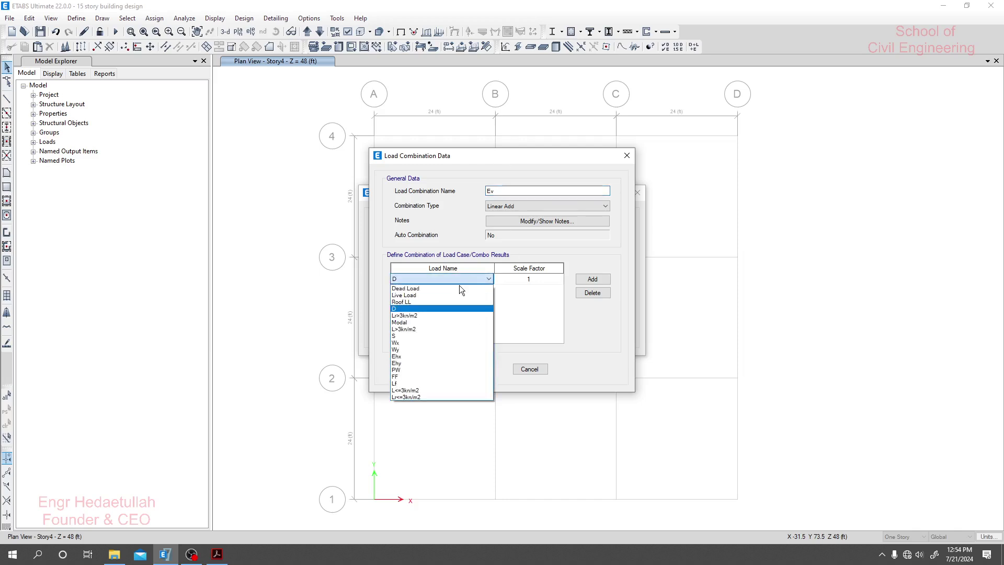
click(413, 288)
click(529, 277)
click(542, 277)
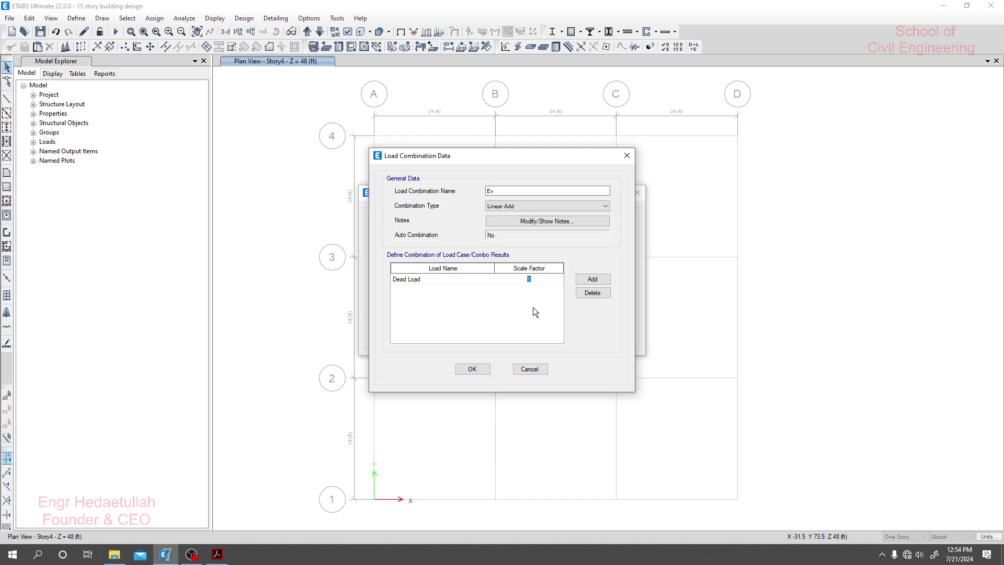
click(535, 279)
key(Return)
click(472, 369)
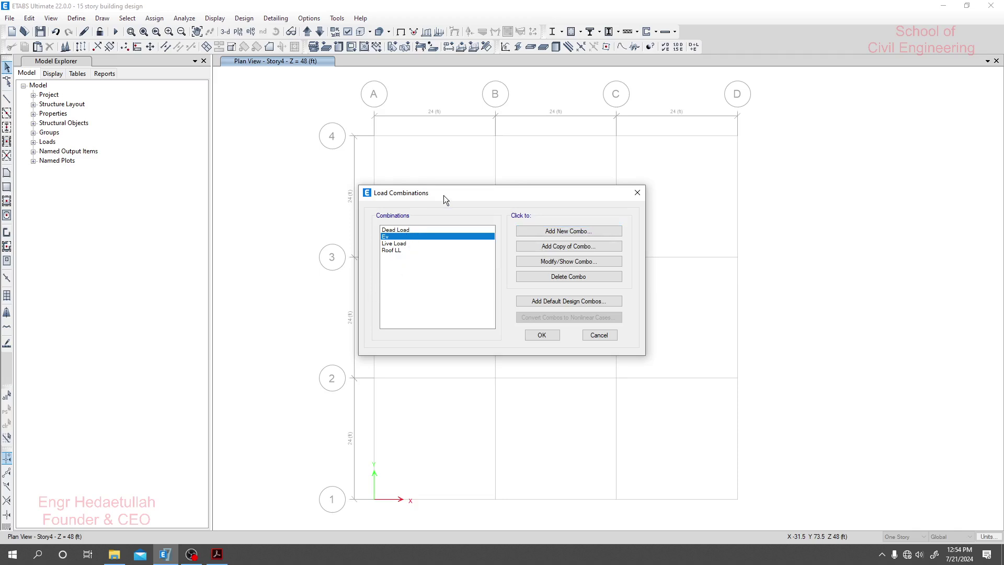
drag(444, 196, 461, 142)
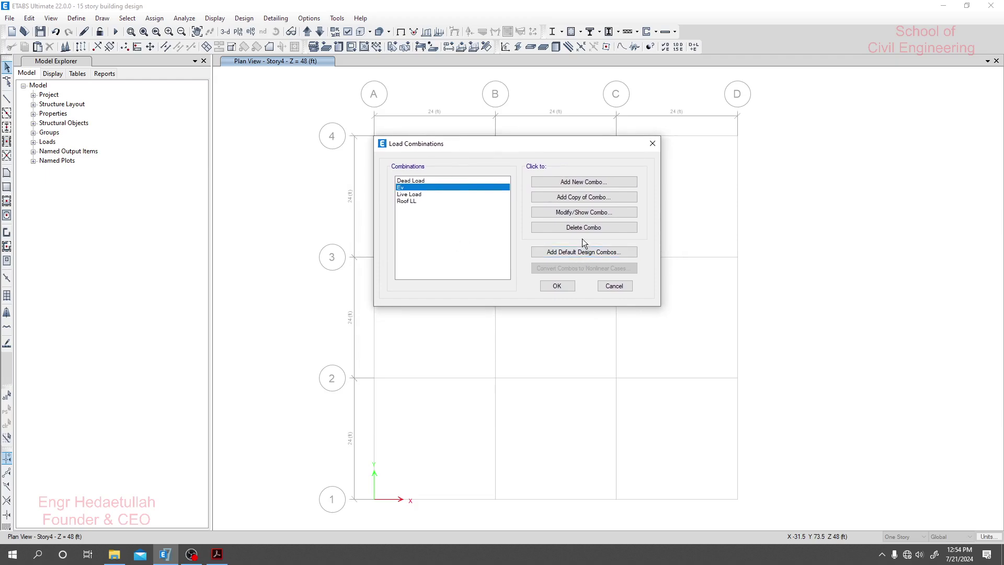
click(557, 286)
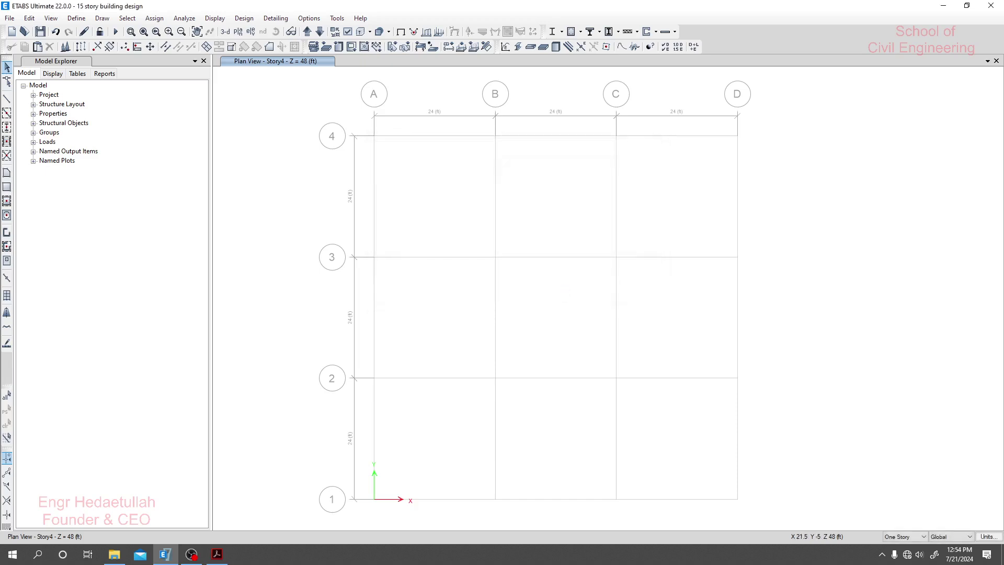